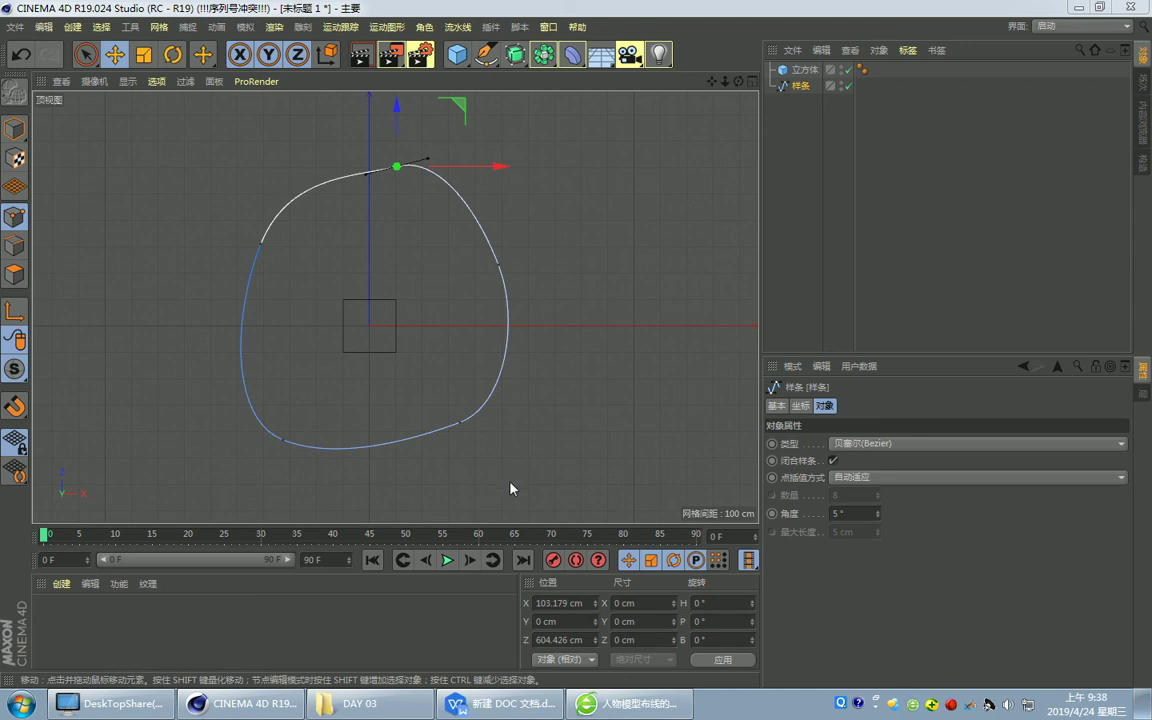
# Switch to Model mode and delete the cube and spline to empty the scene.
pyautogui.click(14, 128)
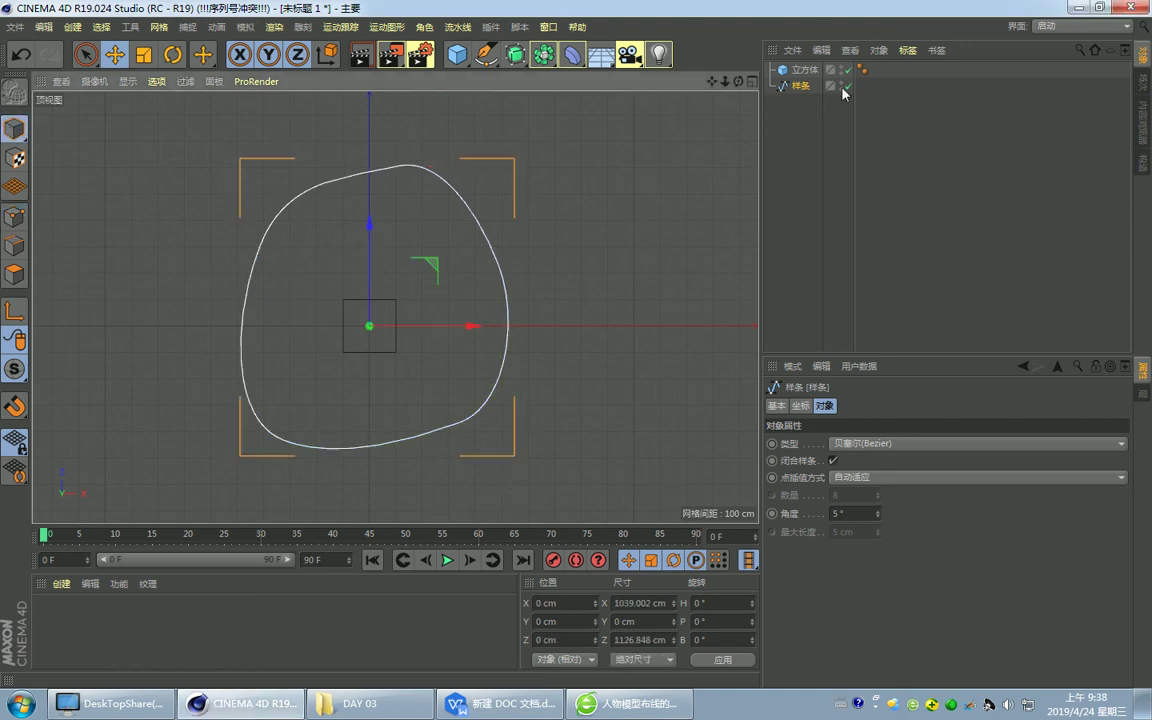
pyautogui.hotkey('ctrl', 'a')
pyautogui.press('Delete')
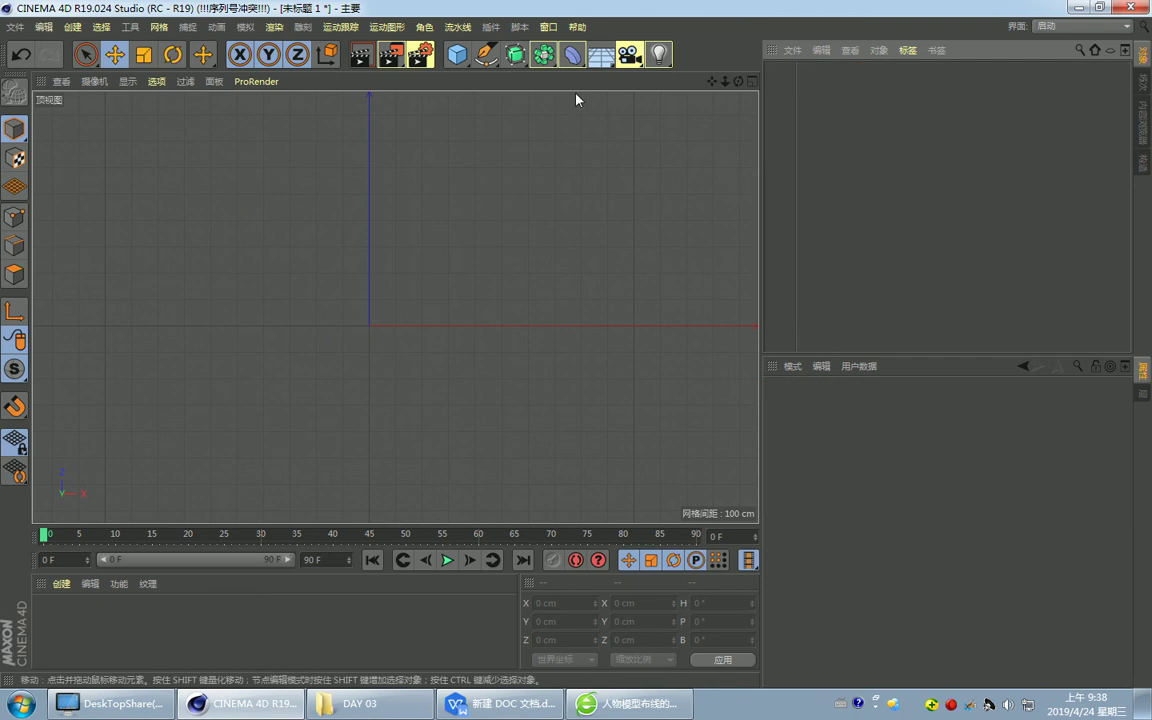
# Sketch a freehand curve in the top view with the Sketch tool.
pyautogui.moveTo(488, 56); pyautogui.dragTo(537, 90)
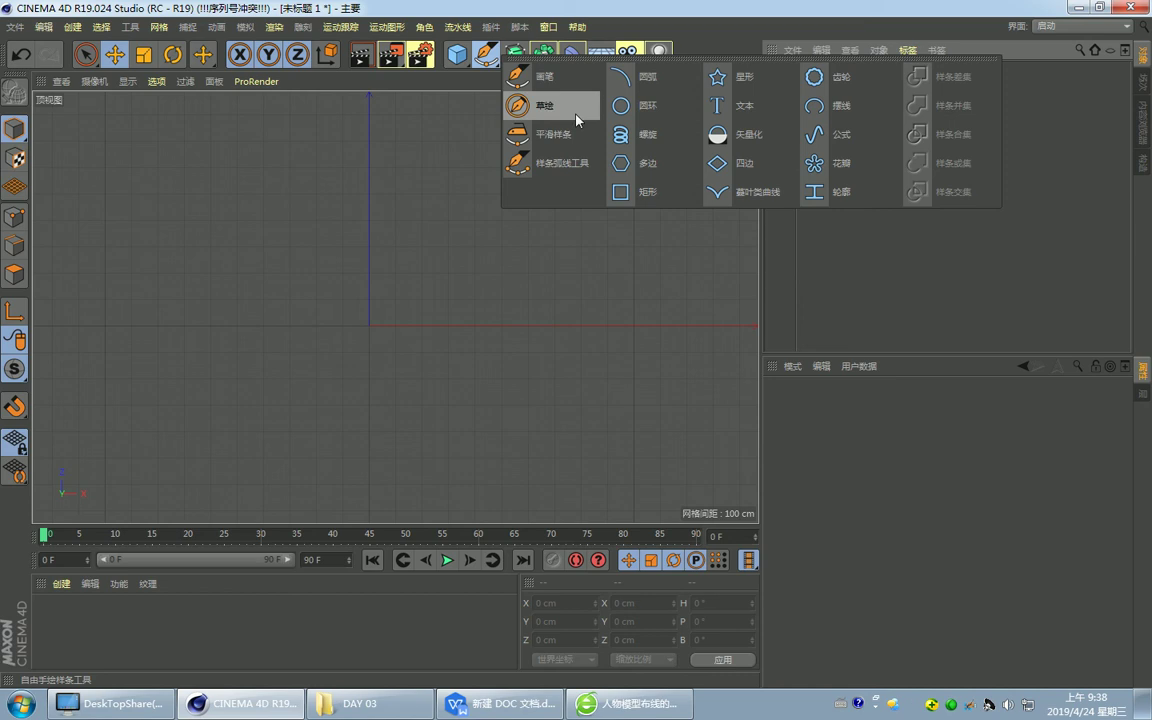
pyautogui.click(577, 120)
pyautogui.moveTo(155, 283)
pyautogui.mouseDown()
pyautogui.moveTo(424, 152)
pyautogui.moveTo(595, 357)
pyautogui.moveTo(163, 278)
pyautogui.mouseUp()
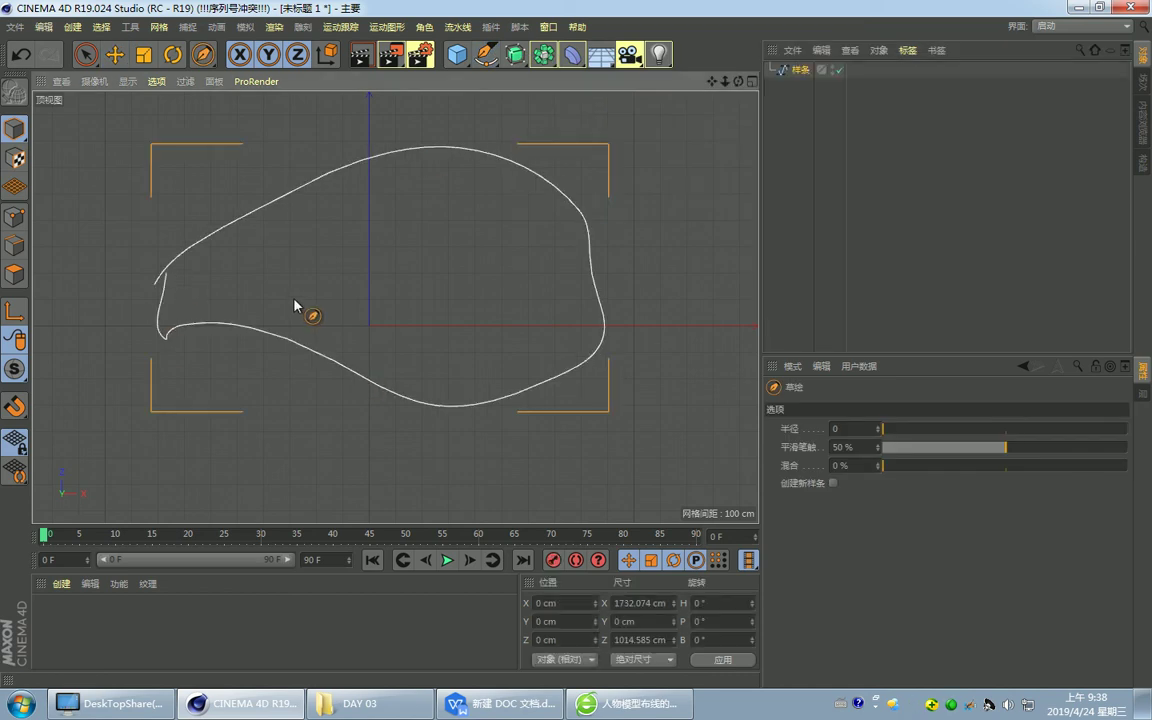
# Undo the sketch, then draw a closed curved spline with the Pen tool and undo it.
pyautogui.hotkey('ctrl', 'z')
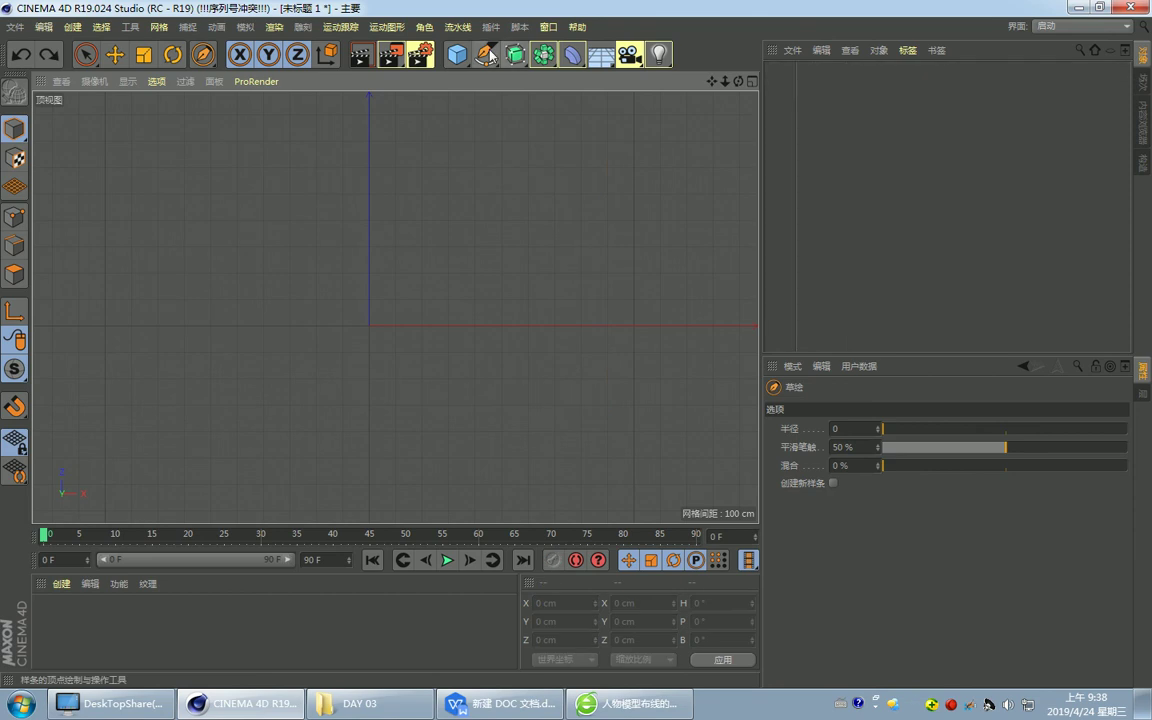
pyautogui.click(488, 55)
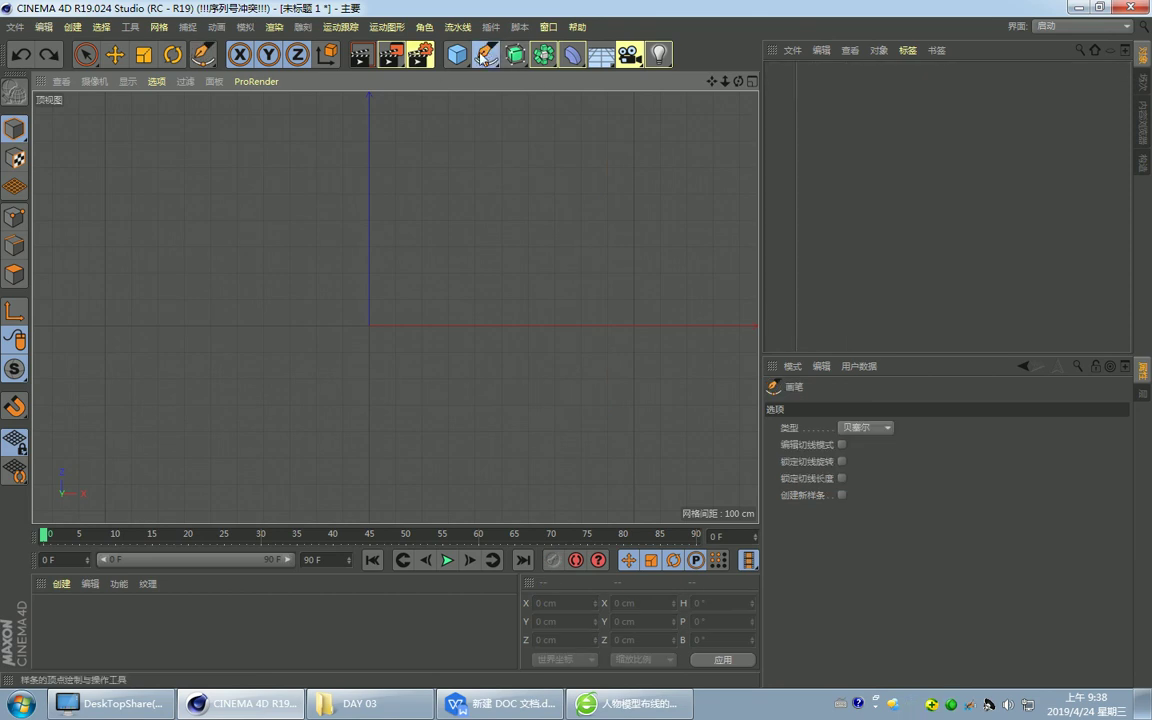
pyautogui.moveTo(483, 57); pyautogui.dragTo(588, 110)
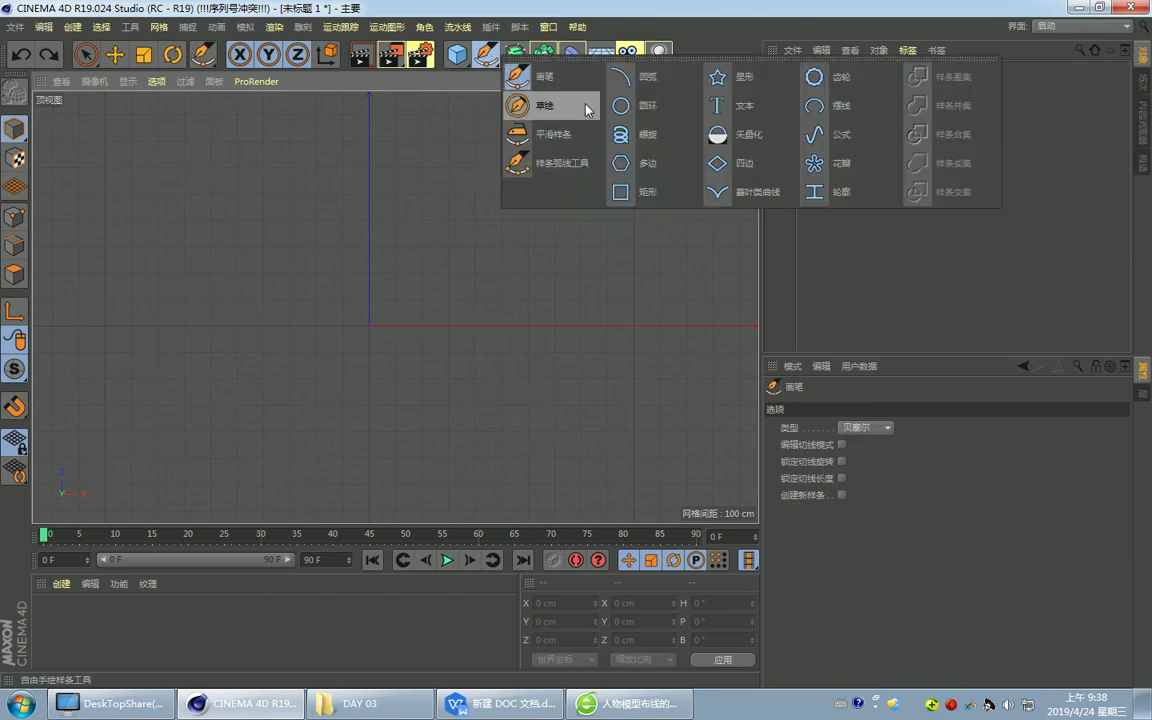
pyautogui.click(368, 192)
pyautogui.moveTo(614, 232); pyautogui.dragTo(618, 283)
pyautogui.moveTo(564, 380); pyautogui.dragTo(508, 421)
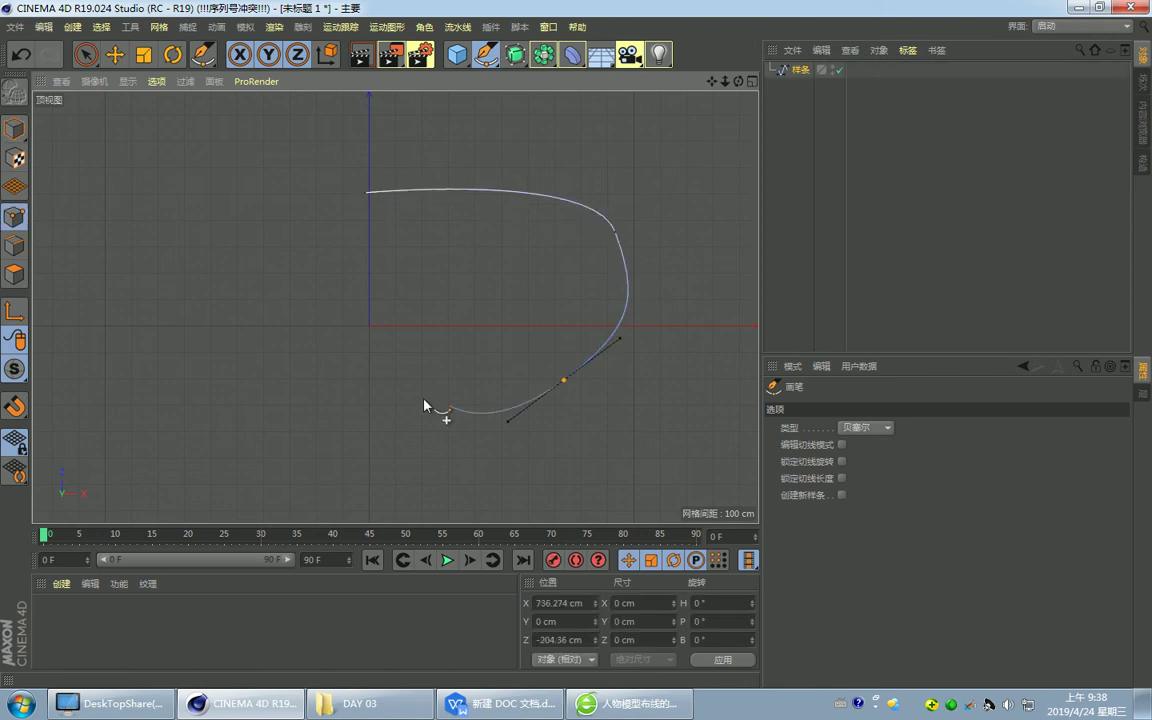
pyautogui.moveTo(421, 398); pyautogui.dragTo(404, 392)
pyautogui.click(370, 193)
pyautogui.hotkey('ctrl', 'z')
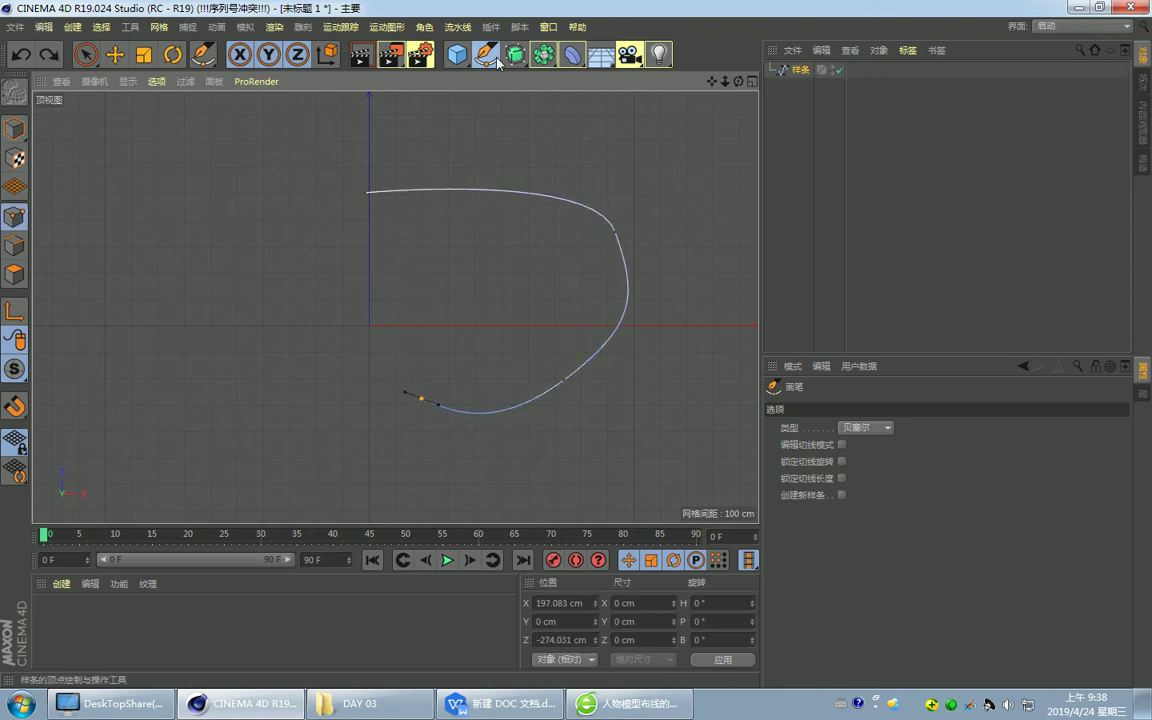
pyautogui.hotkey('ctrl', 'z')
pyautogui.hotkey('ctrl', 'z')
pyautogui.hotkey('ctrl', 'z')
# Sketch a closed petal outline, smooth it into a teardrop with Smooth Spline, then delete it.
pyautogui.moveTo(487, 57); pyautogui.dragTo(567, 111)
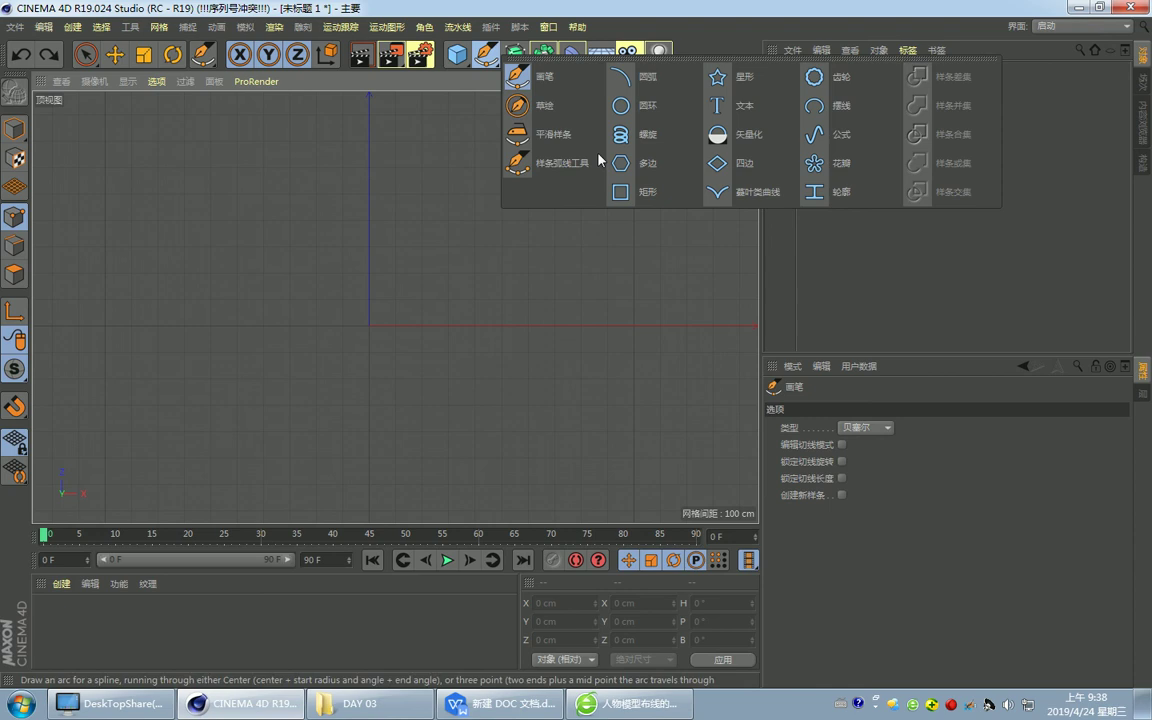
pyautogui.click(567, 108)
pyautogui.moveTo(237, 241); pyautogui.dragTo(240, 246)
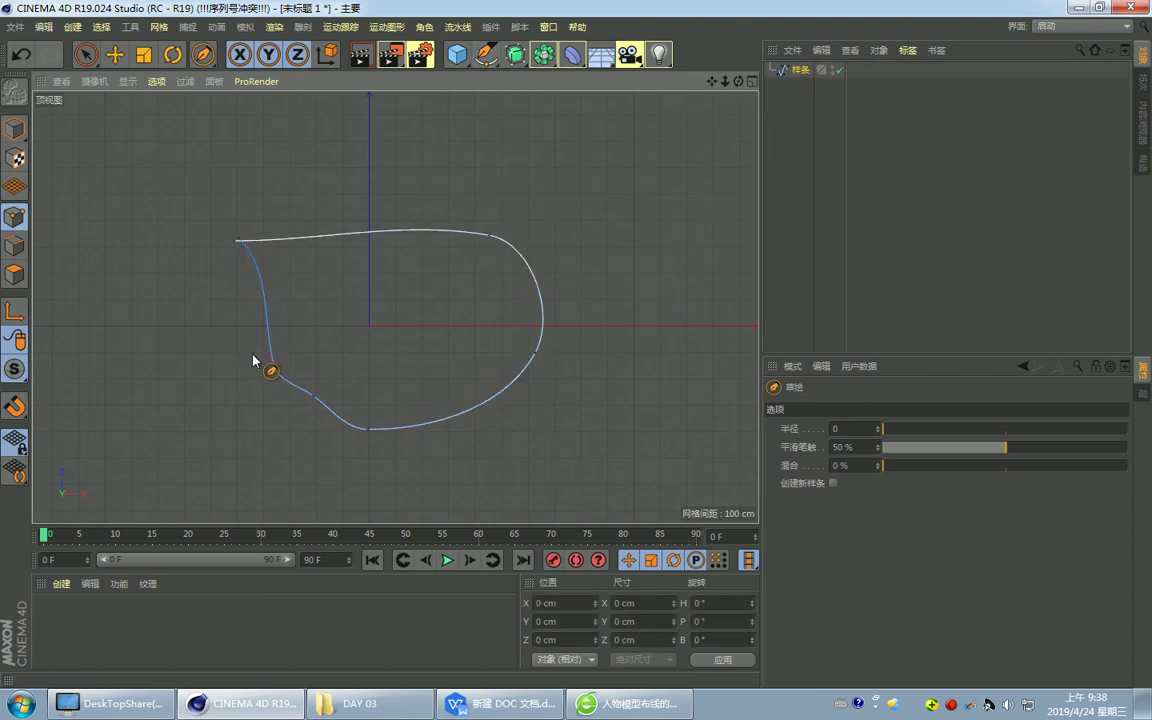
pyautogui.moveTo(487, 55); pyautogui.dragTo(524, 127)
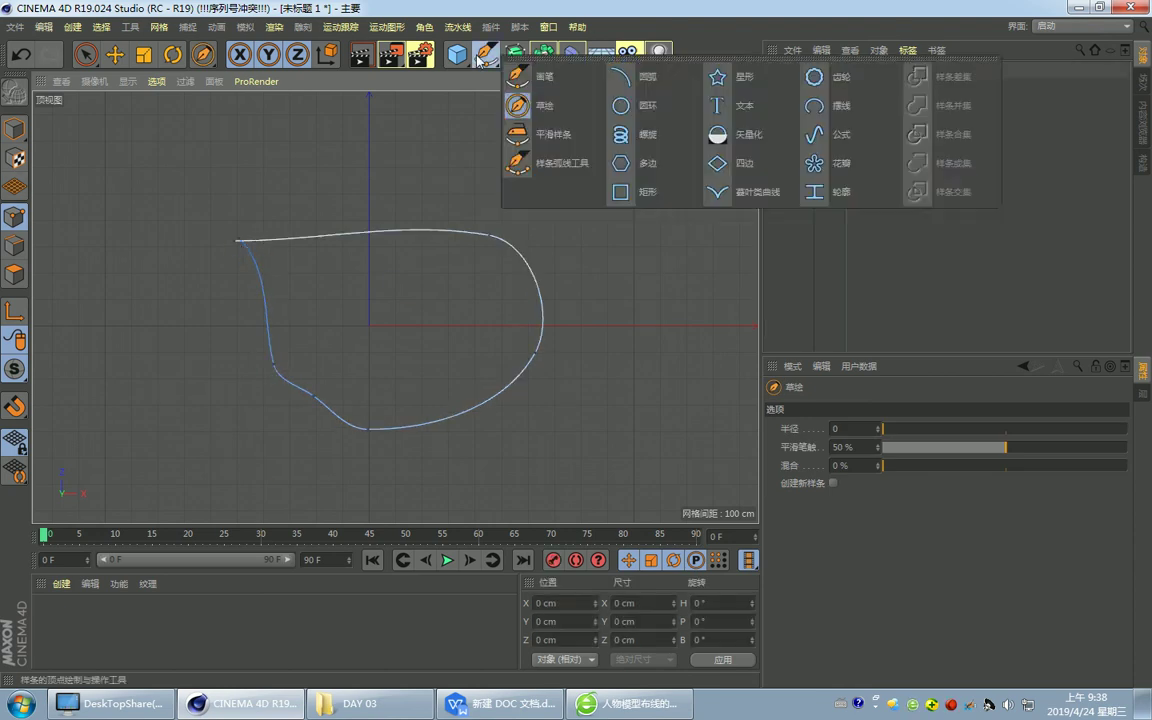
pyautogui.click(524, 127)
pyautogui.moveTo(342, 424)
pyautogui.mouseDown()
pyautogui.moveTo(545, 280)
pyautogui.moveTo(352, 236)
pyautogui.moveTo(247, 265)
pyautogui.moveTo(275, 342)
pyautogui.moveTo(327, 411)
pyautogui.moveTo(526, 428)
pyautogui.moveTo(309, 244)
pyautogui.mouseUp()
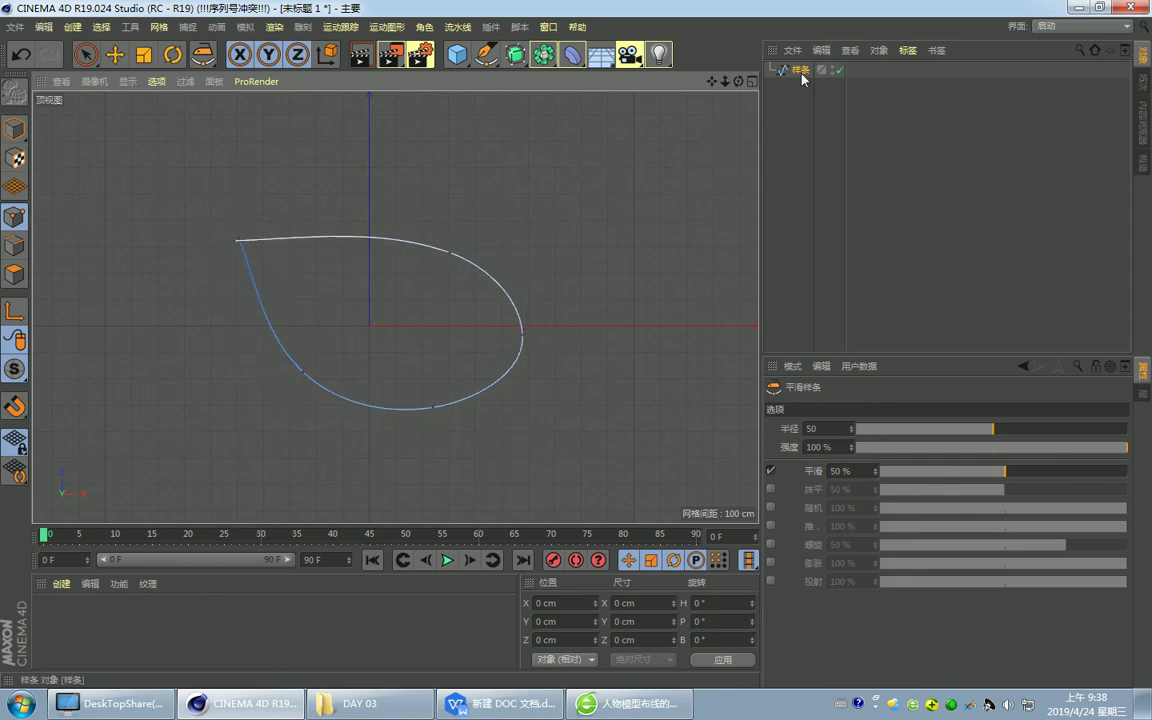
pyautogui.press('Delete')
# Draw a straight segment and an arc across the top view with the Spline Arc Tool.
pyautogui.click(487, 54)
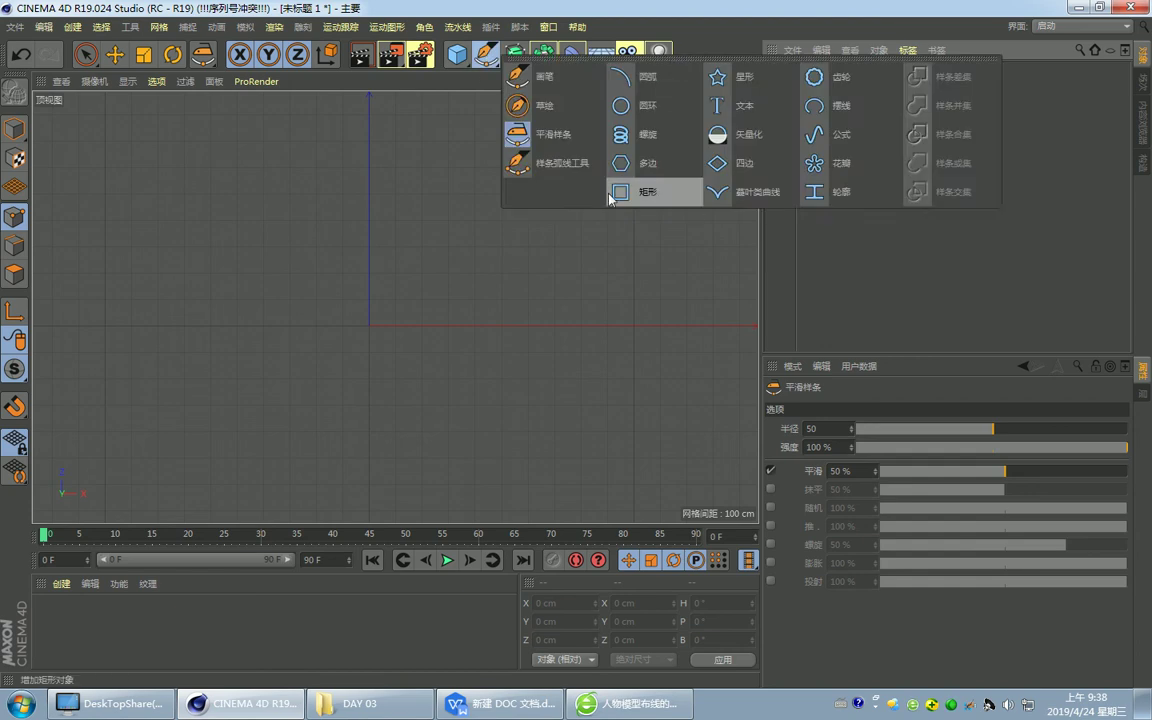
pyautogui.click(545, 162)
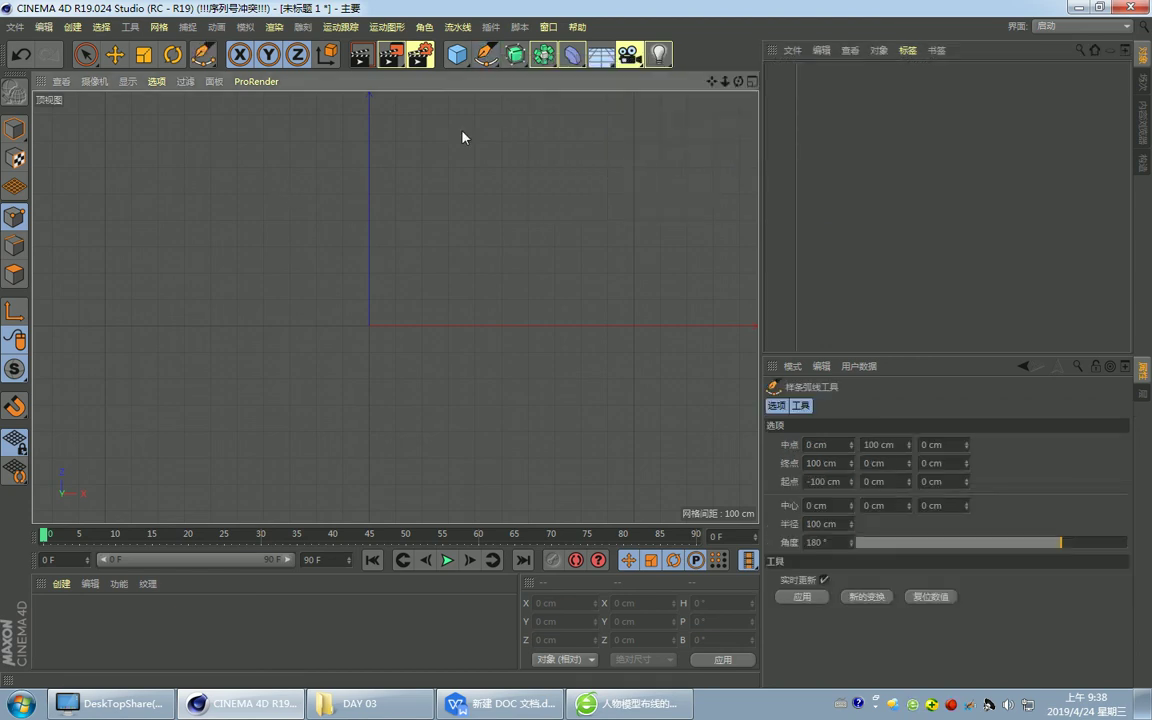
pyautogui.click(487, 54)
pyautogui.click(540, 162)
pyautogui.moveTo(261, 212); pyautogui.dragTo(472, 256)
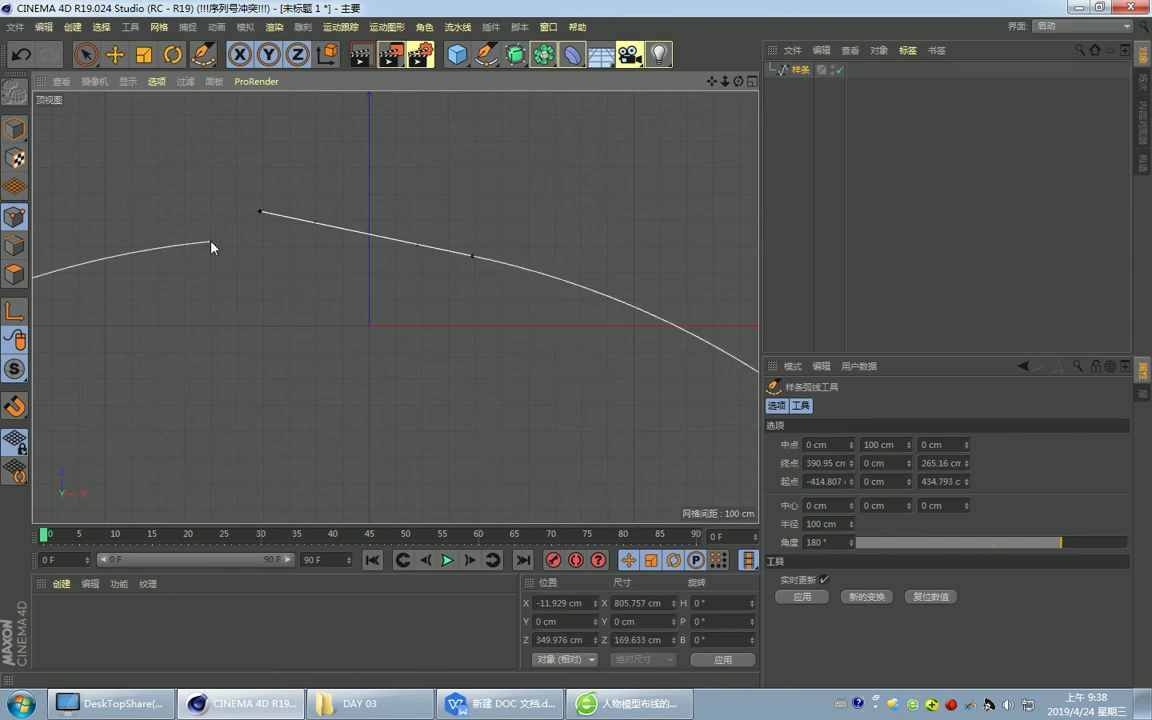
pyautogui.moveTo(327, 483)
pyautogui.mouseDown()
pyautogui.moveTo(235, 235)
pyautogui.moveTo(262, 213)
pyautogui.mouseUp()
# Undo the arc spline step by step until the scene is empty.
pyautogui.scroll(-5, 478, 123)
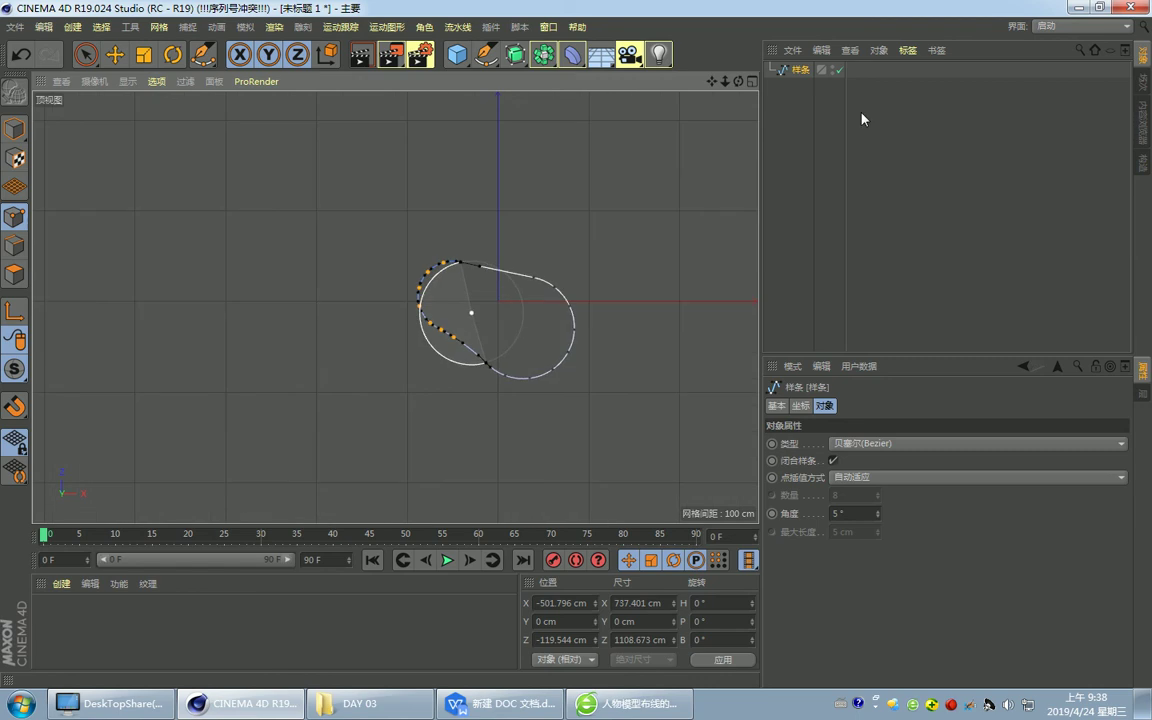
pyautogui.hotkey('ctrl', 'z')
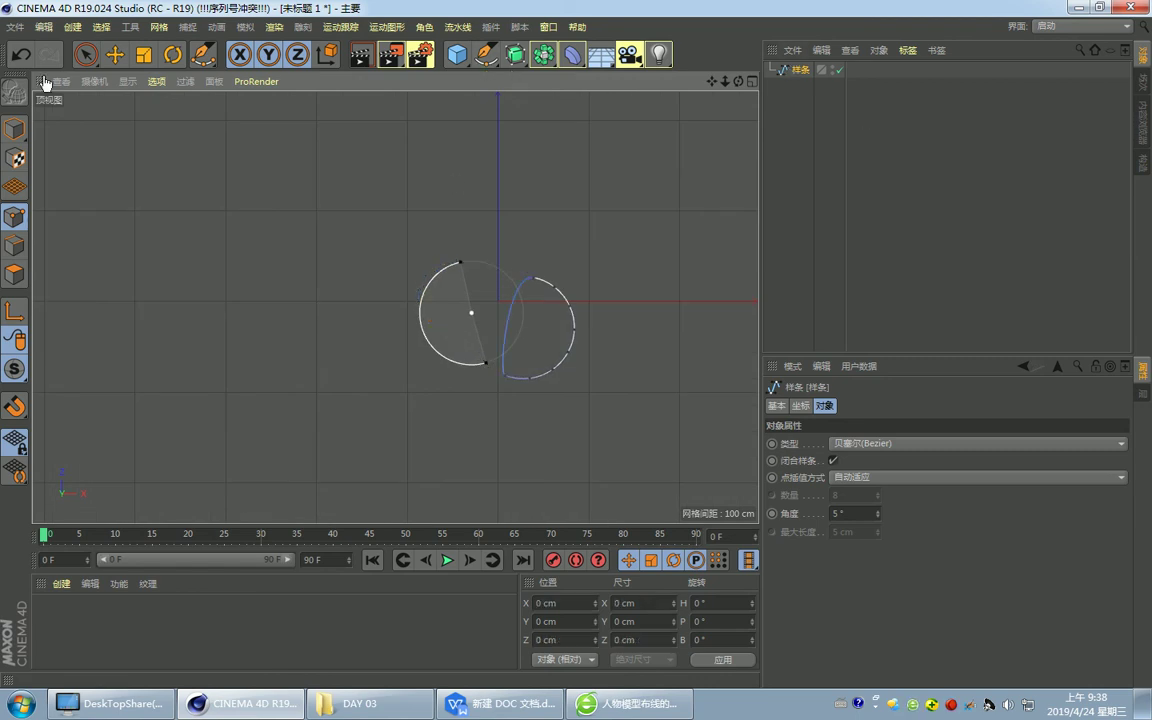
pyautogui.hotkey('ctrl', 'z')
pyautogui.hotkey('ctrl', 'z')
pyautogui.hotkey('ctrl', 'z')
pyautogui.hotkey('ctrl', 'z')
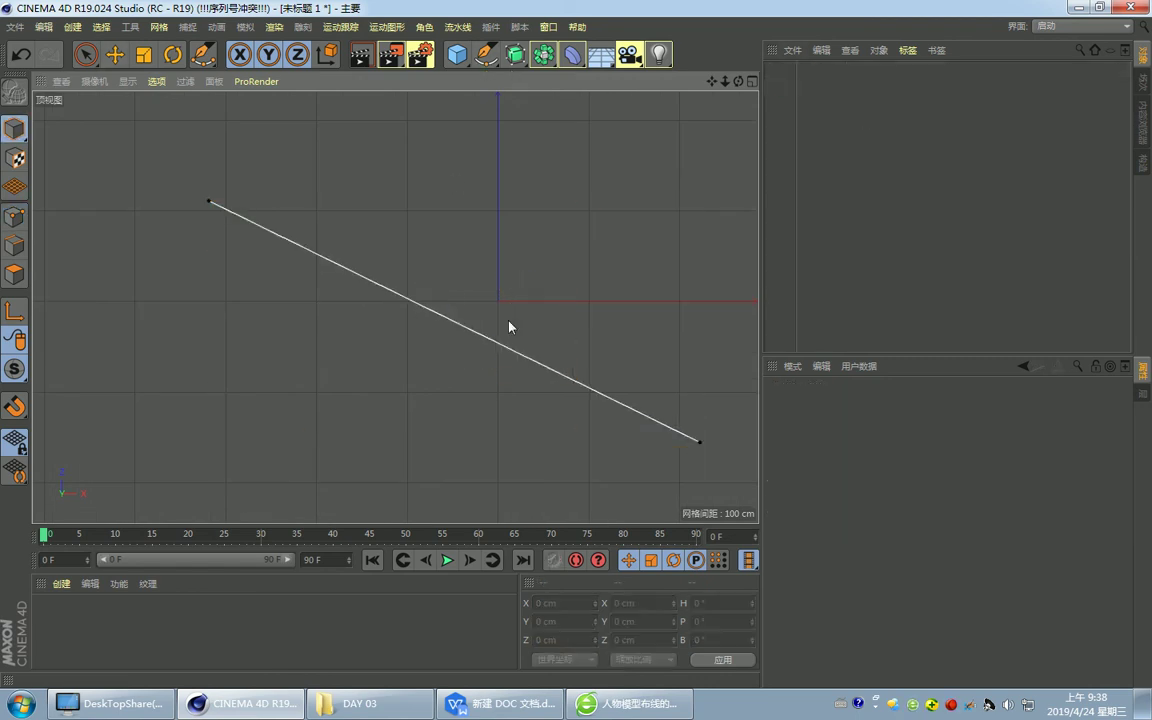
pyautogui.hotkey('ctrl', 'z')
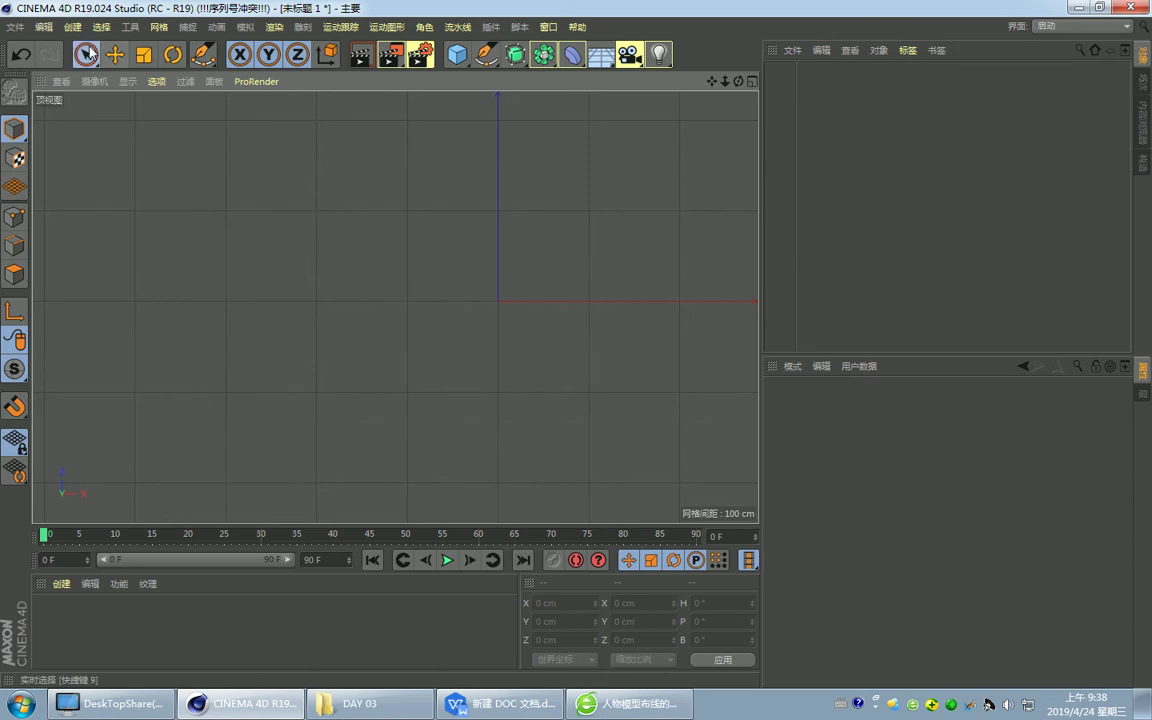
# Add an Arc spline from the spline palette, then delete it.
pyautogui.click(88, 53)
pyautogui.click(490, 52)
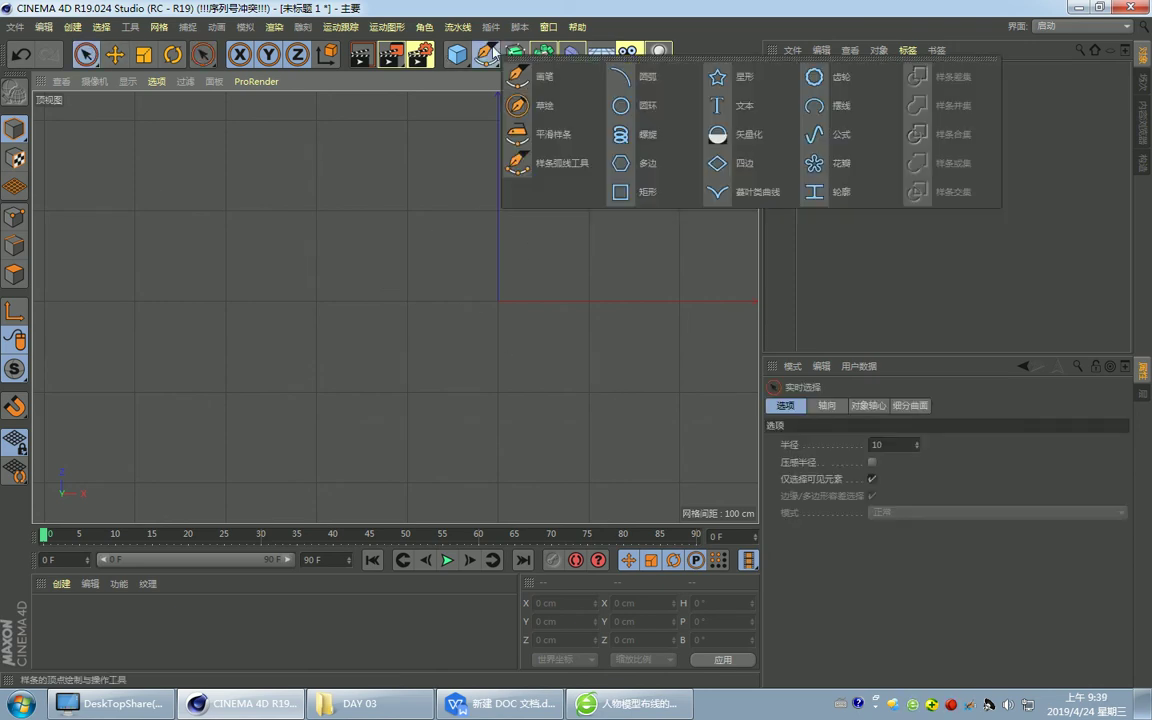
pyautogui.click(650, 77)
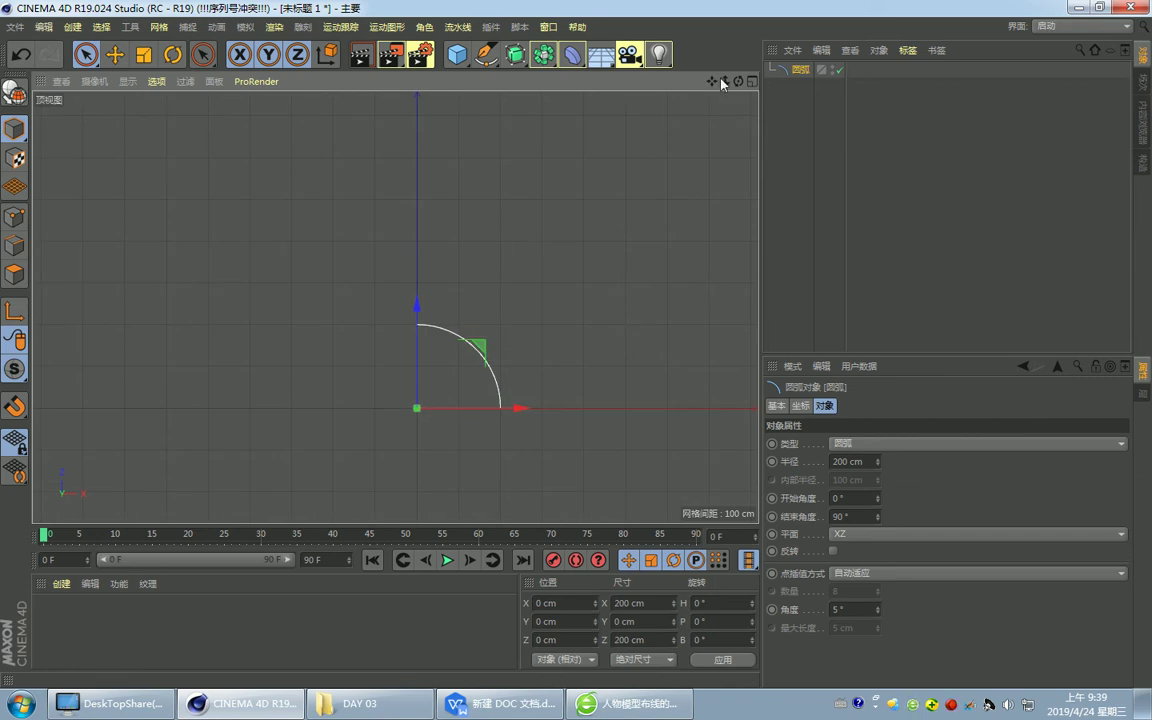
pyautogui.moveTo(656, 95); pyautogui.dragTo(640, 72, button='middle')
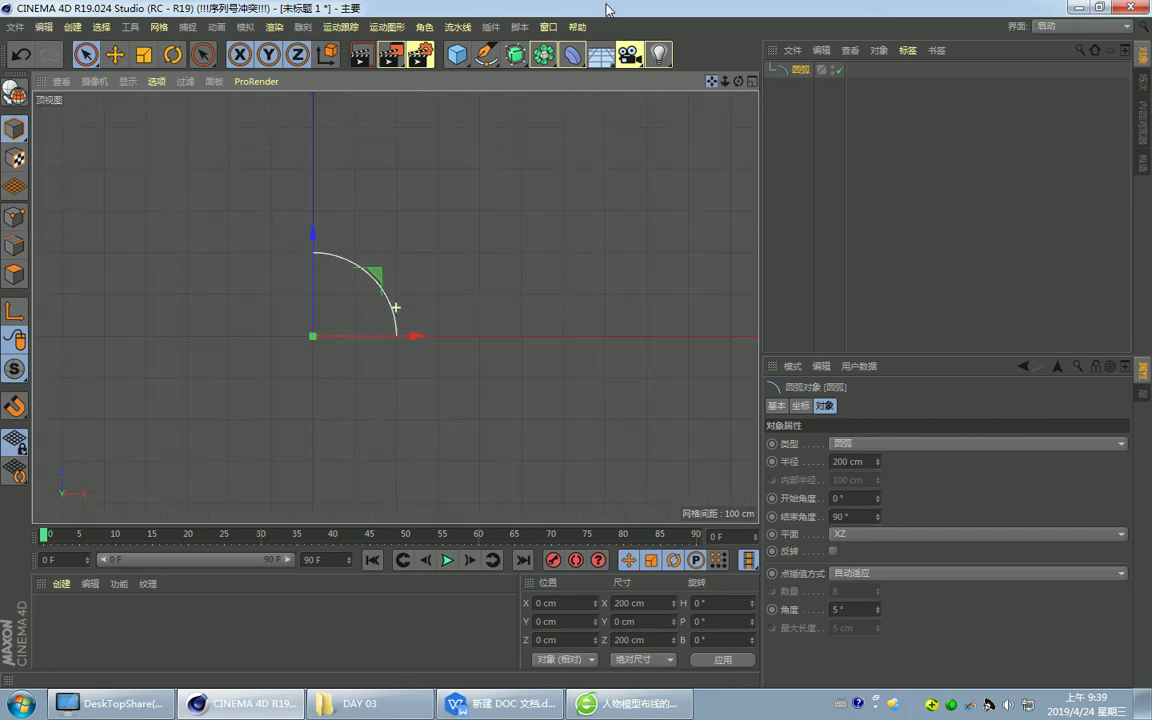
pyautogui.press('Delete')
# Add a Star spline from the spline palette, undo it, and add it again.
pyautogui.click(486, 54)
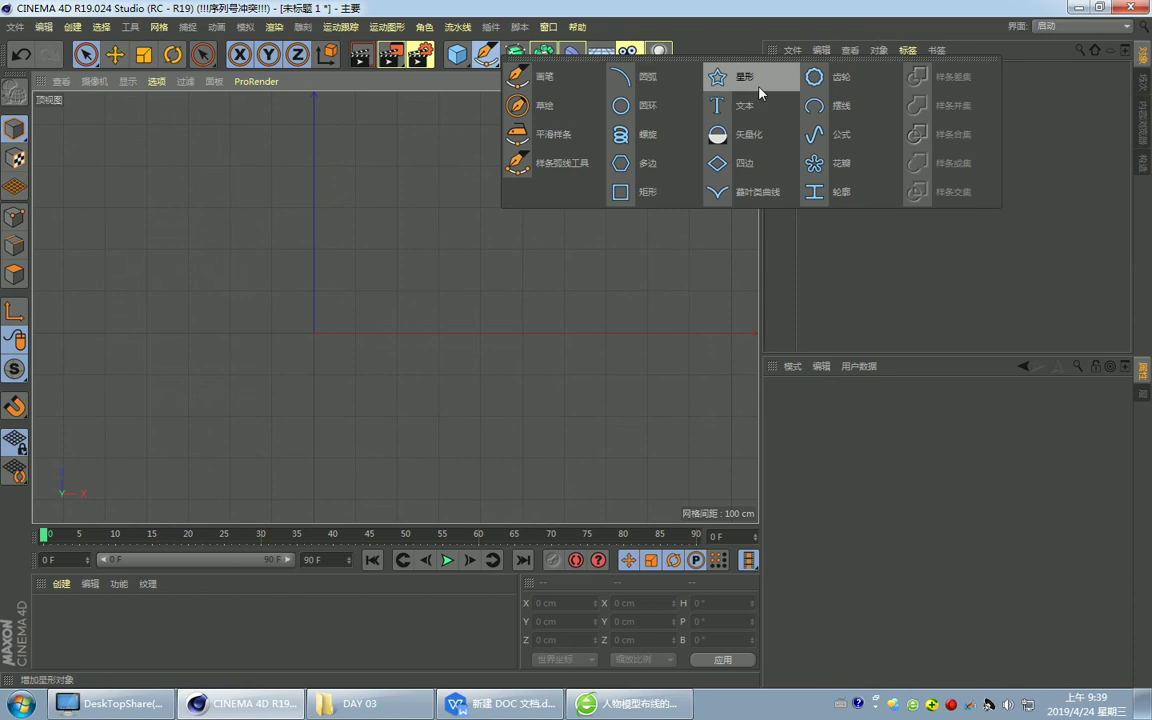
pyautogui.click(742, 78)
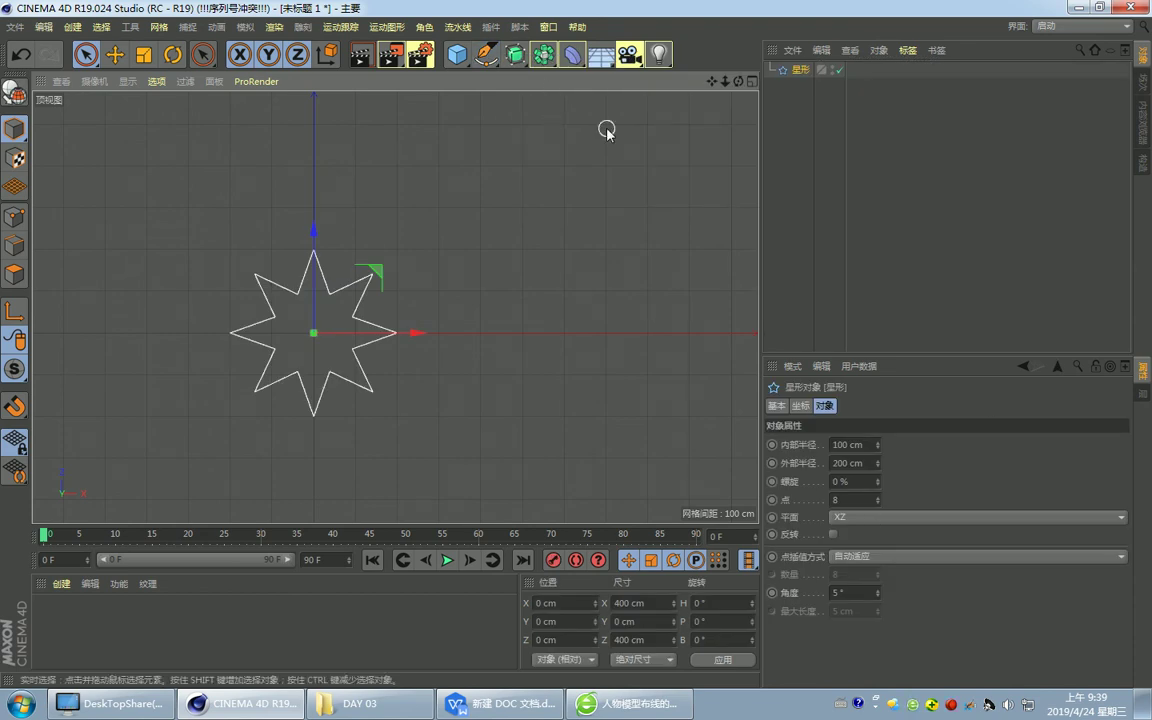
pyautogui.hotkey('ctrl', 'z')
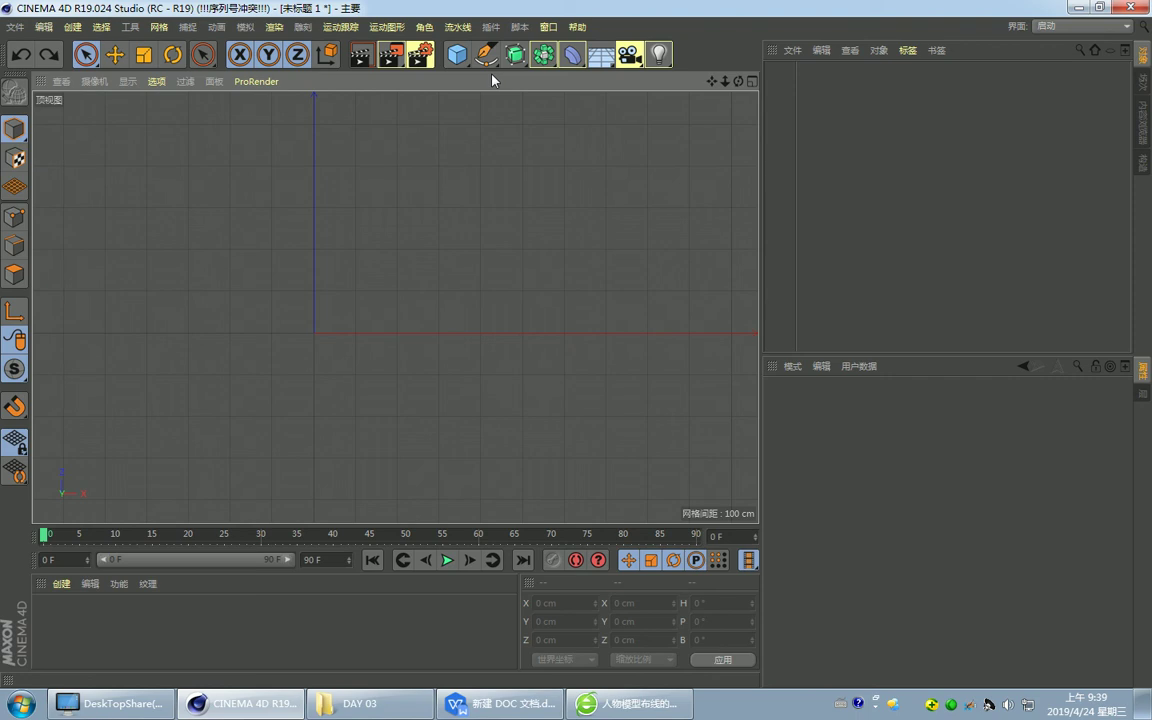
pyautogui.moveTo(487, 56); pyautogui.dragTo(752, 85)
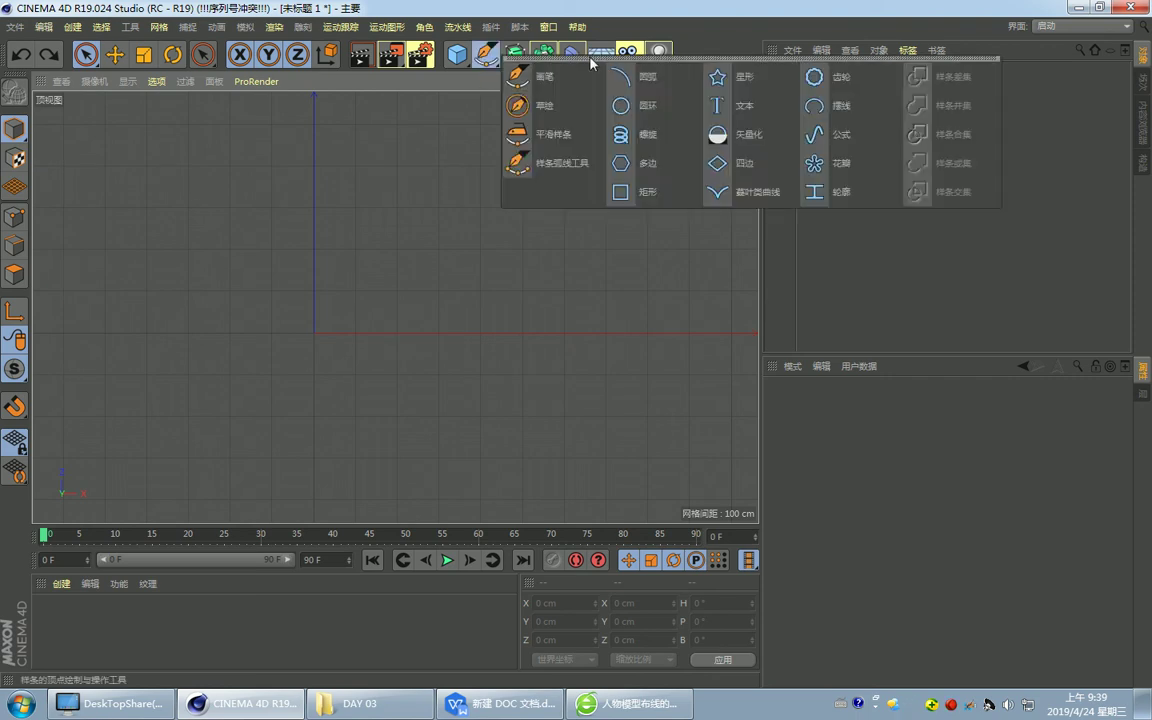
pyautogui.click(752, 85)
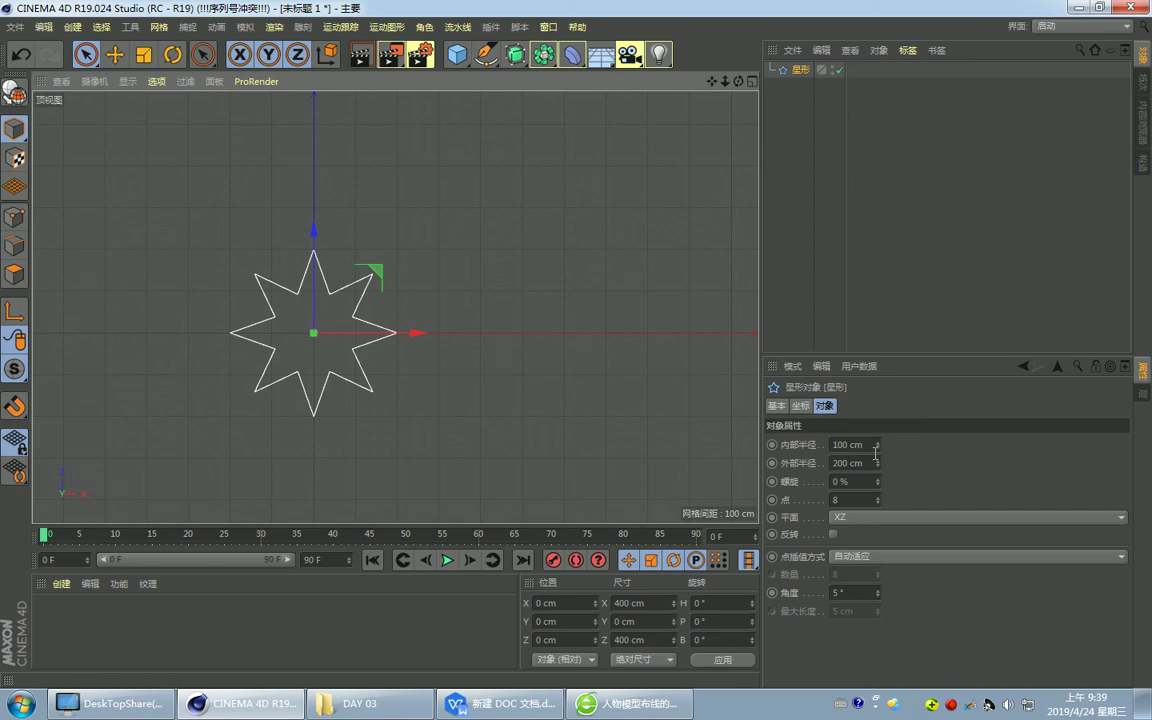
# Reset the star's twist to 0% and set its point count to 5.
pyautogui.moveTo(876, 481); pyautogui.dragTo(866, 455)
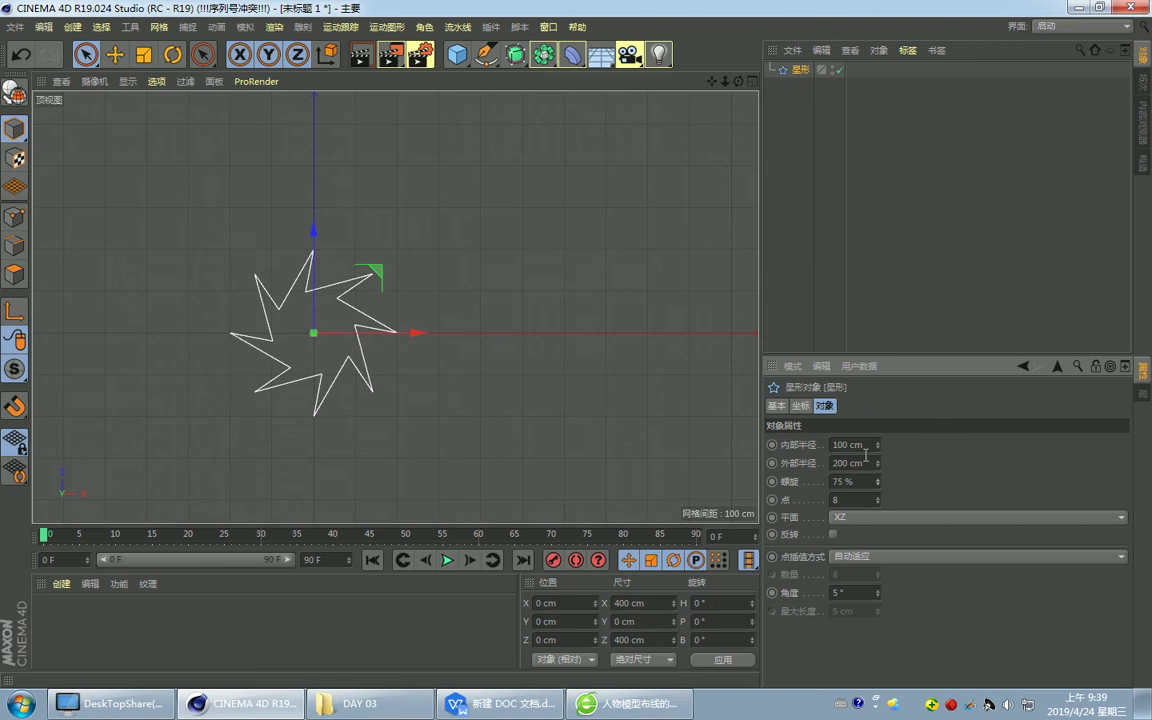
pyautogui.hotkey('ctrl', 'z')
pyautogui.click(674, 447)
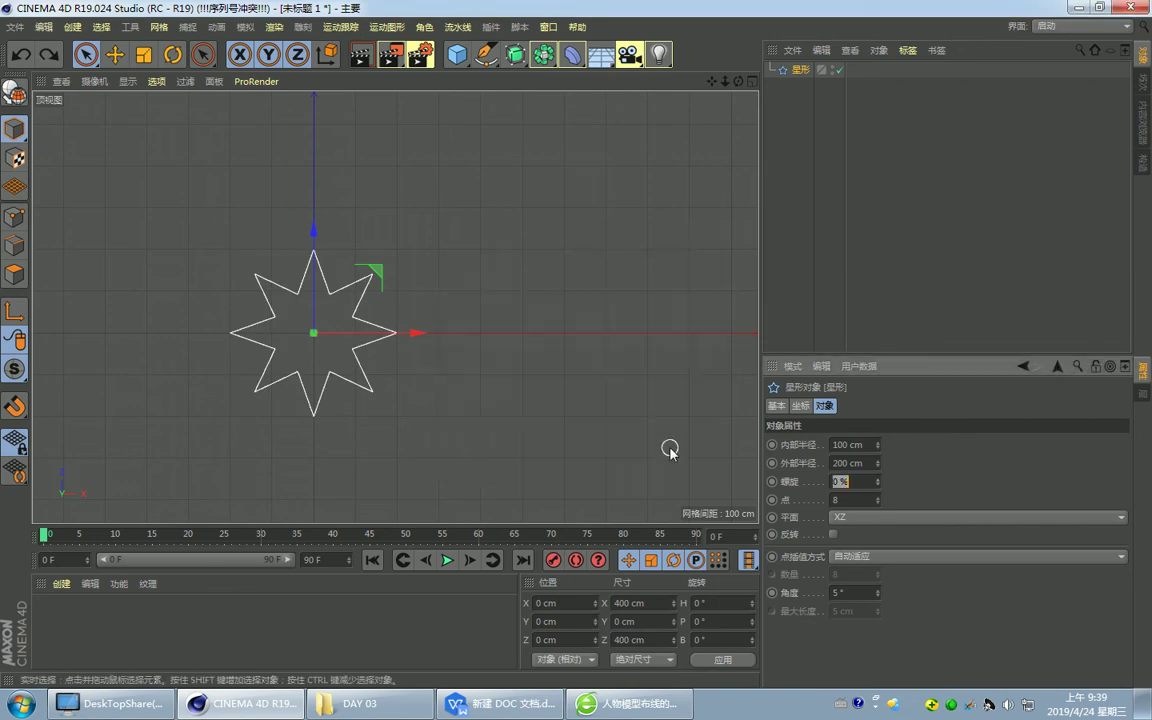
pyautogui.moveTo(878, 500)
pyautogui.mouseDown()
pyautogui.moveTo(888, 508)
pyautogui.moveTo(888, 496)
pyautogui.mouseUp()
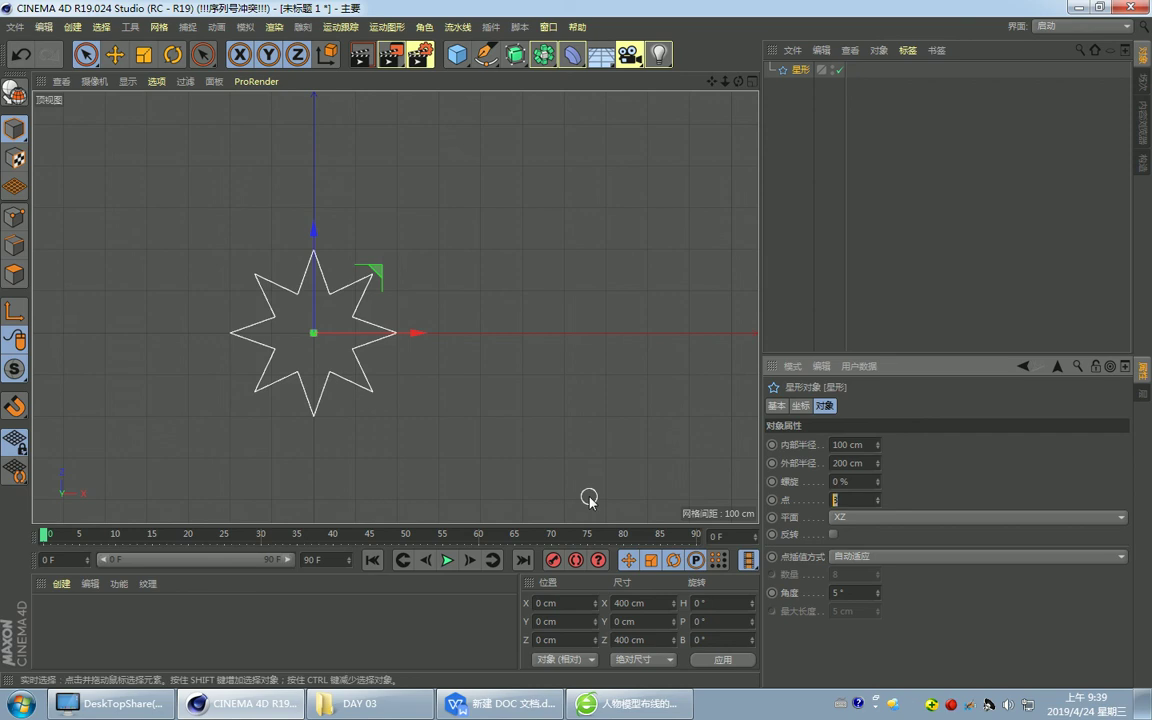
pyautogui.write('5')
pyautogui.press('Return')
# Rotate the star 20° about its centre and deselect it.
pyautogui.press('r')
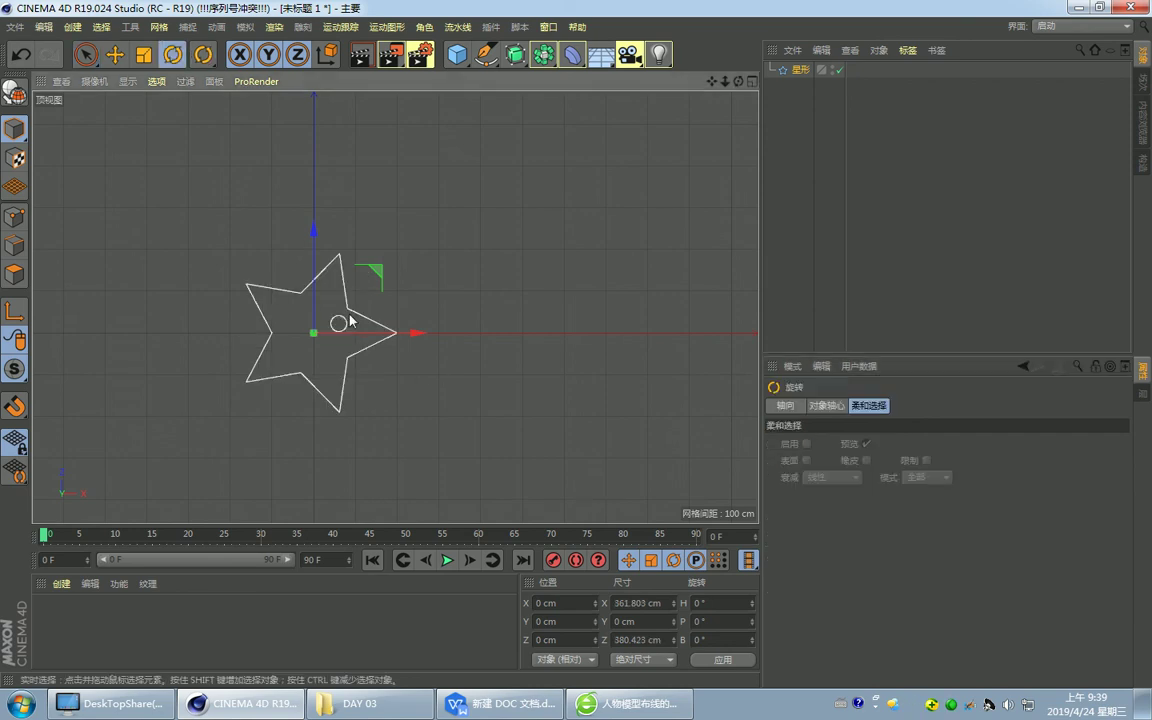
pyautogui.moveTo(350, 320); pyautogui.dragTo(439, 303)
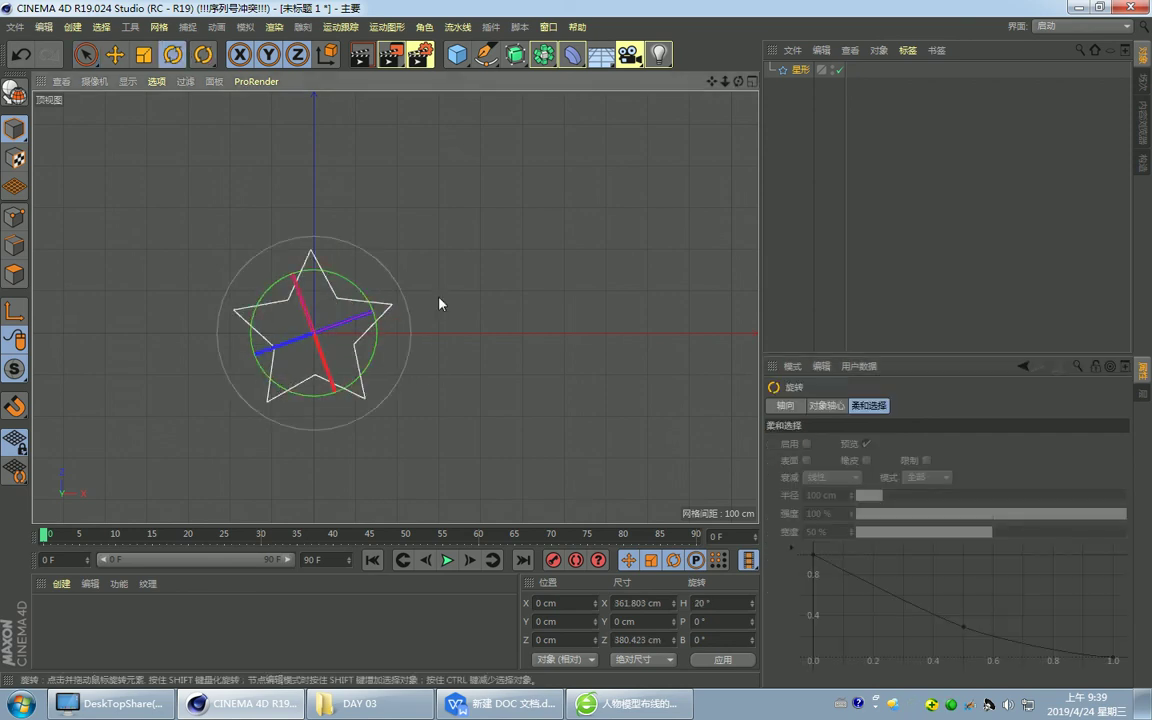
pyautogui.click(559, 303)
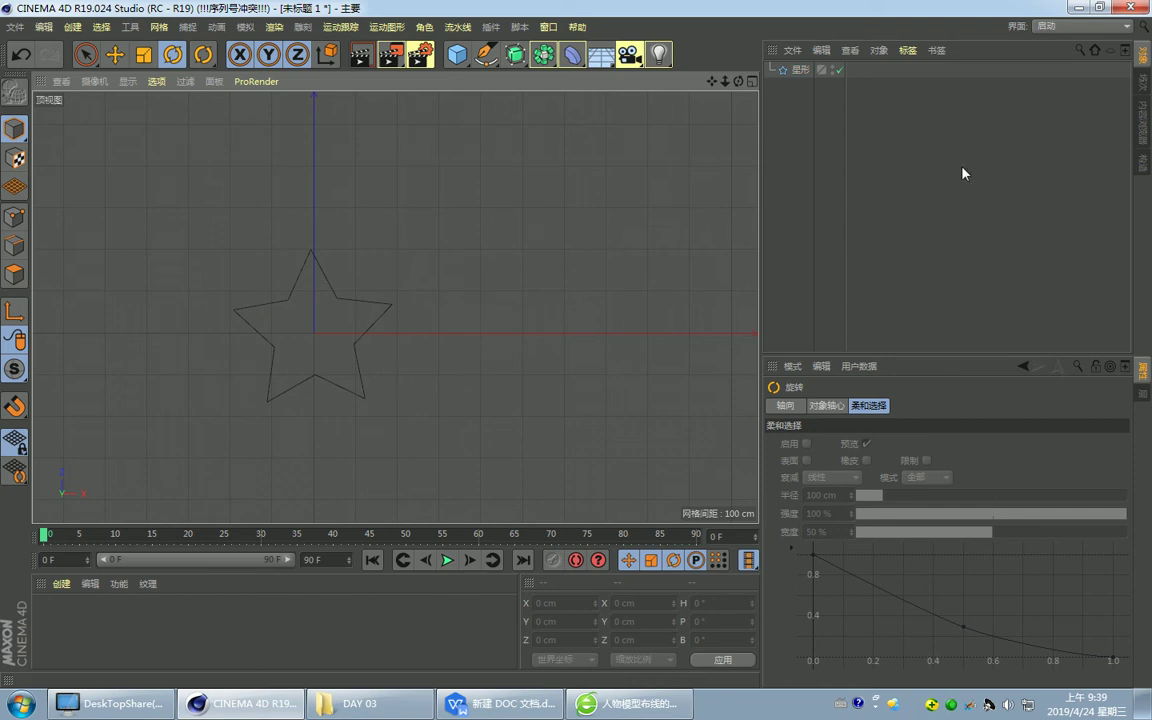
# Maximize the perspective view and tear off the generator group as a floating palette.
pyautogui.middleClick(406, 95)
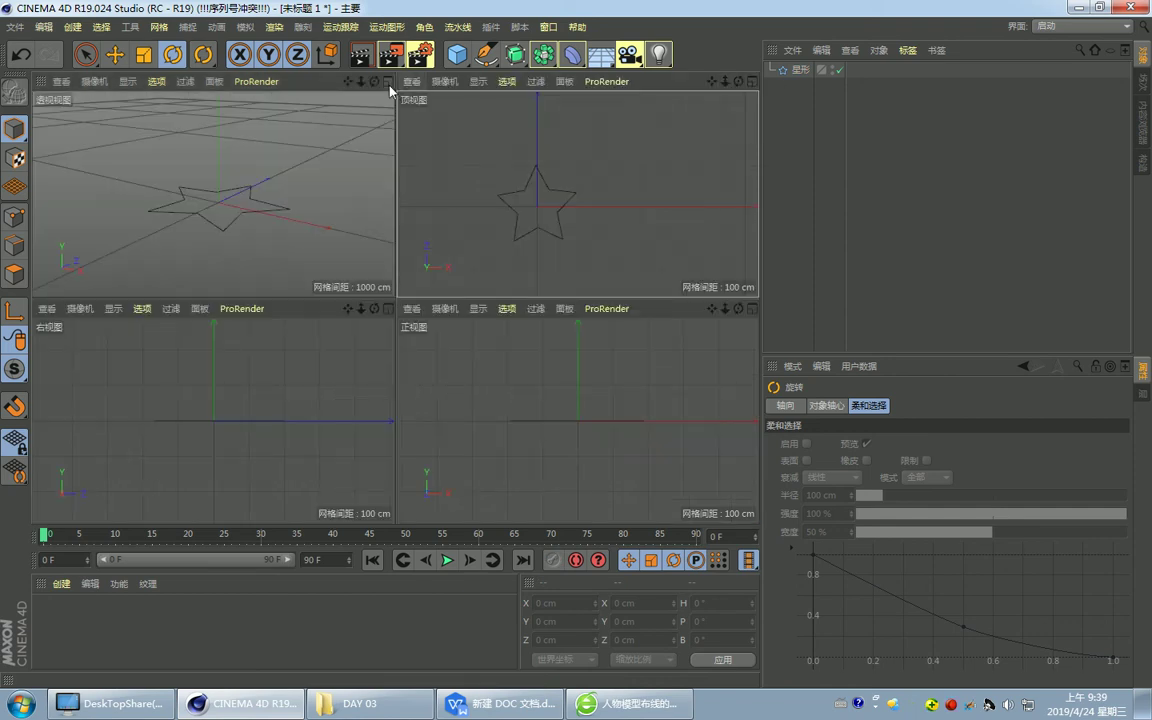
pyautogui.middleClick(357, 153)
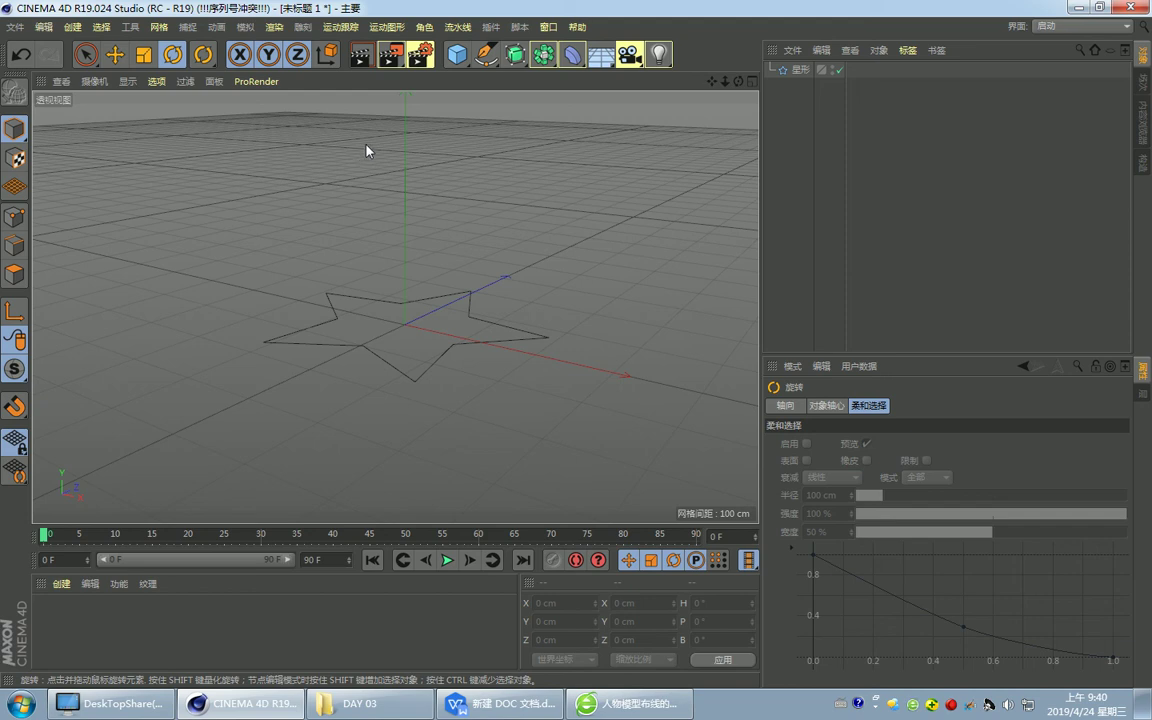
pyautogui.click(543, 55)
pyautogui.click(544, 58)
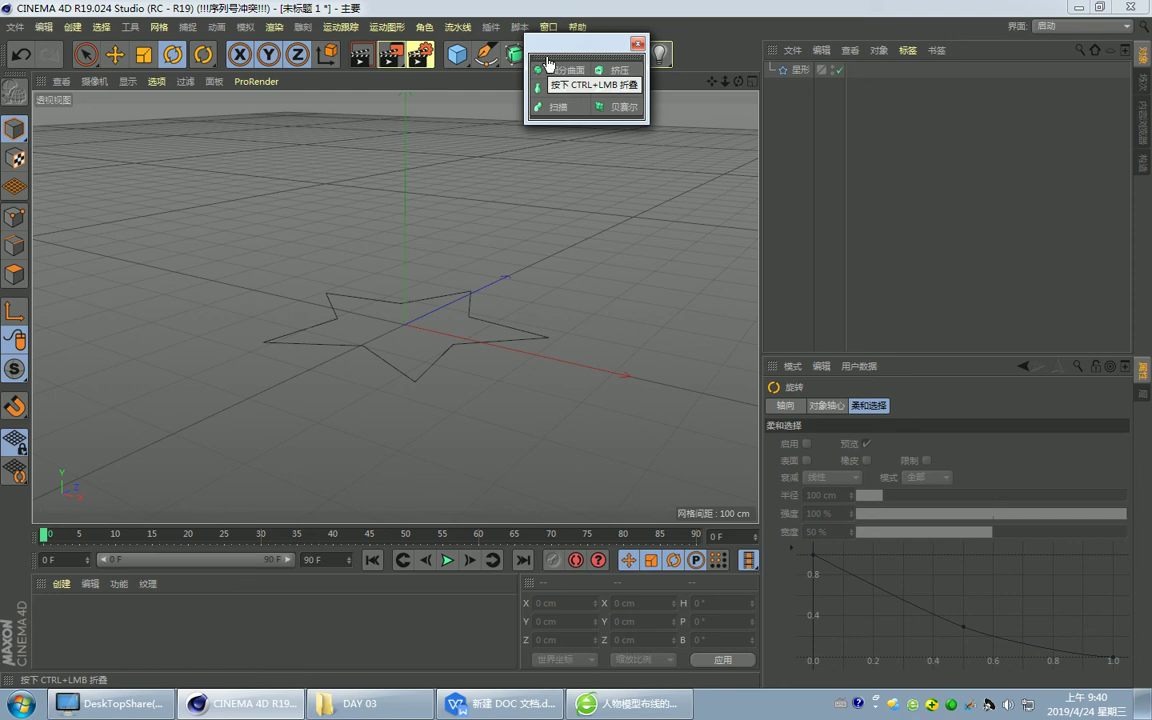
# Reposition the generator palette, add an Extrude object, then nest and un-nest the star under it.
pyautogui.moveTo(547, 62); pyautogui.dragTo(522, 90)
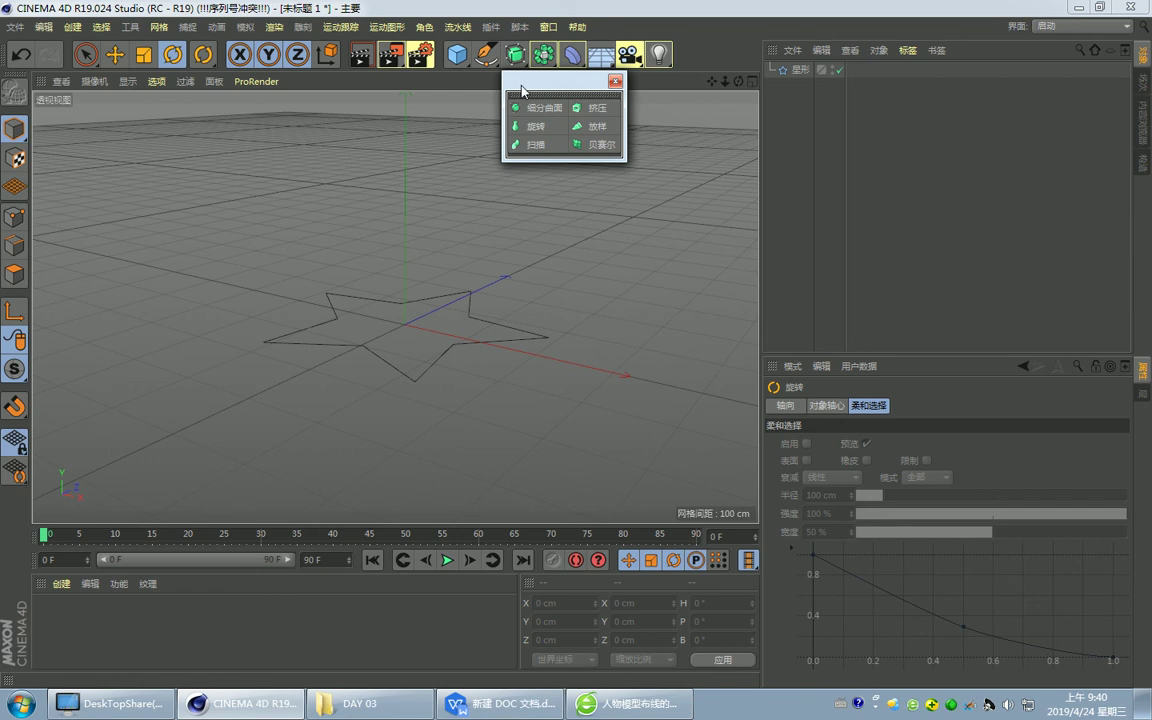
pyautogui.click(590, 107)
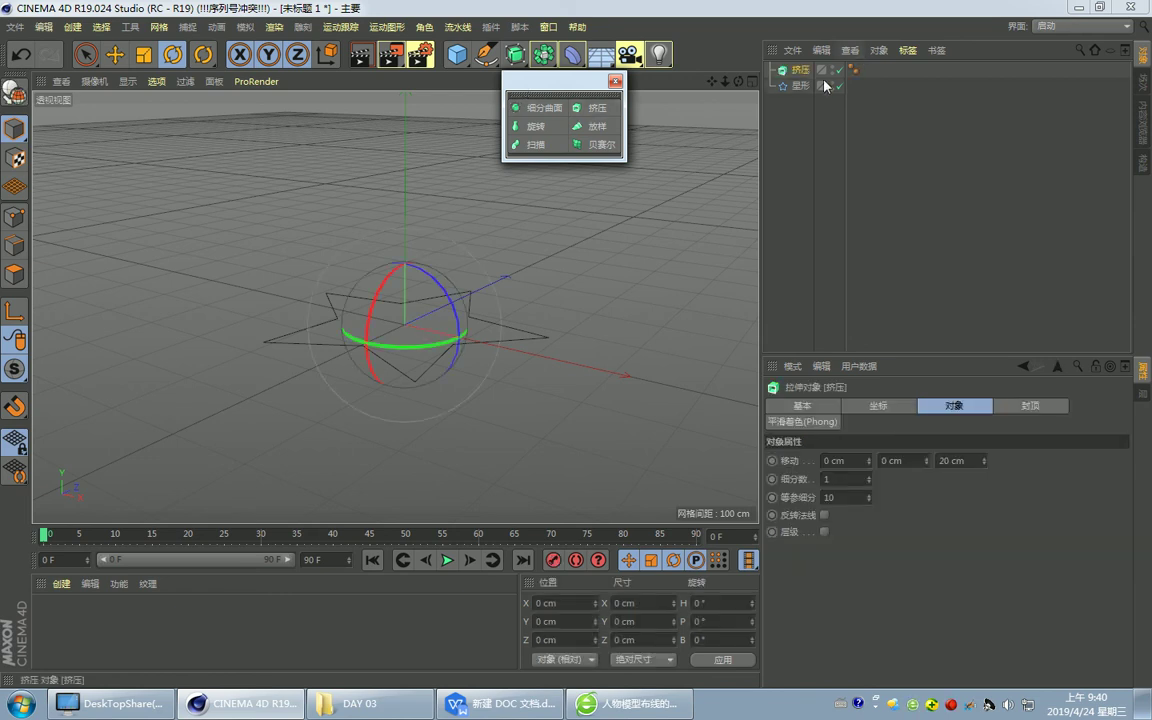
pyautogui.moveTo(800, 86); pyautogui.dragTo(806, 75)
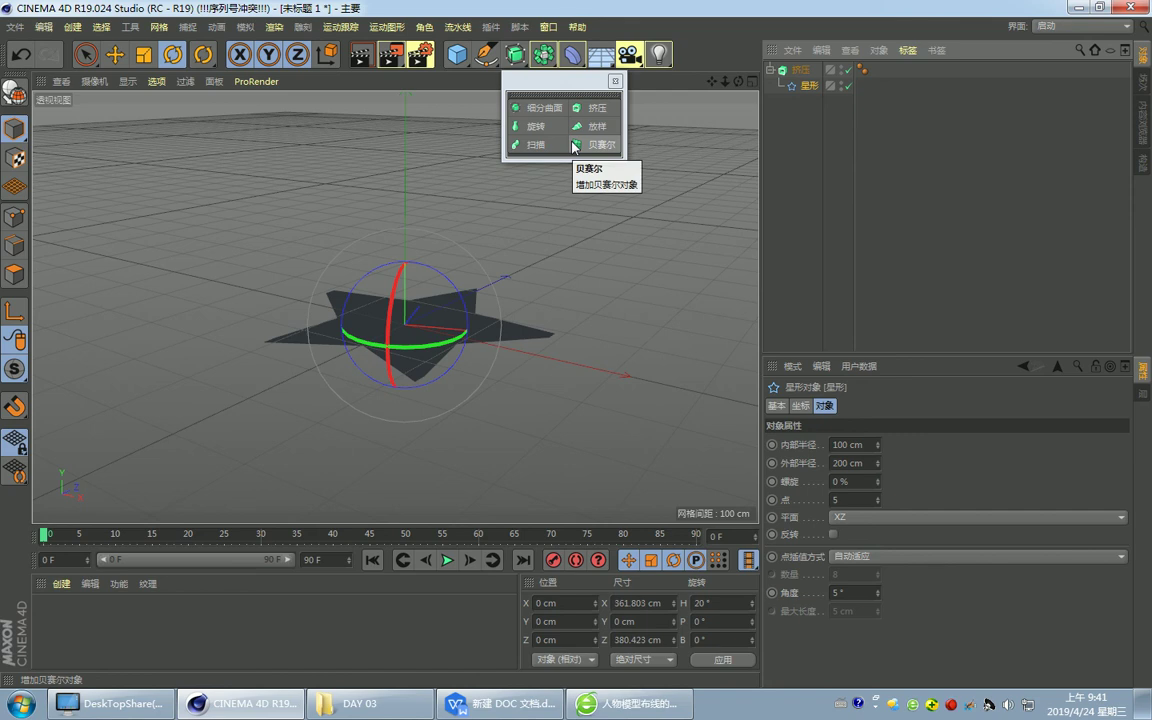
pyautogui.moveTo(801, 86); pyautogui.dragTo(777, 115)
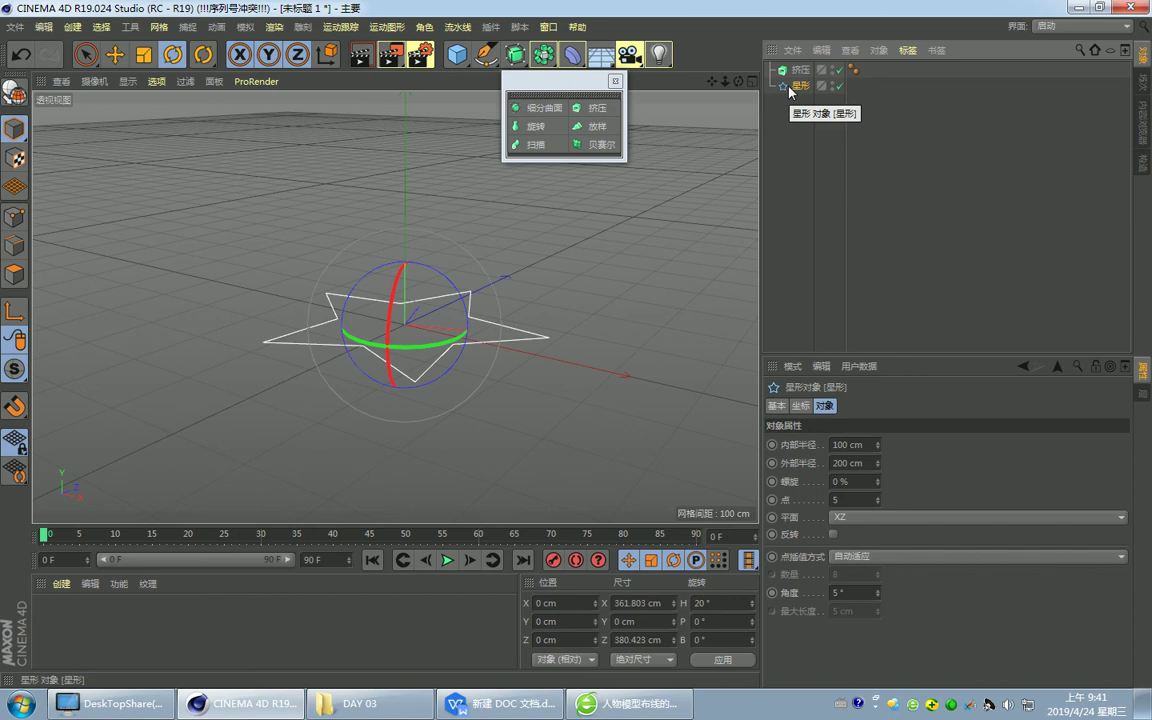
# Drag the star under 挤压, then drag it back out to the top level.
pyautogui.moveTo(790, 87); pyautogui.dragTo(785, 70)
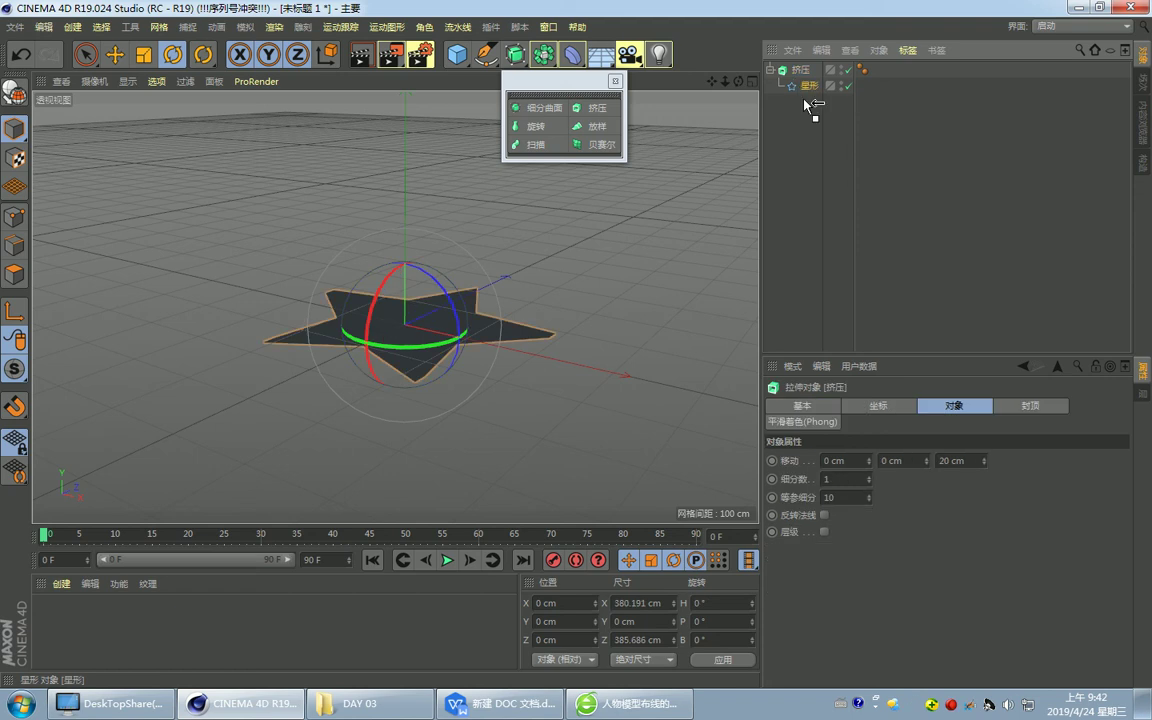
pyautogui.moveTo(810, 92); pyautogui.dragTo(785, 121)
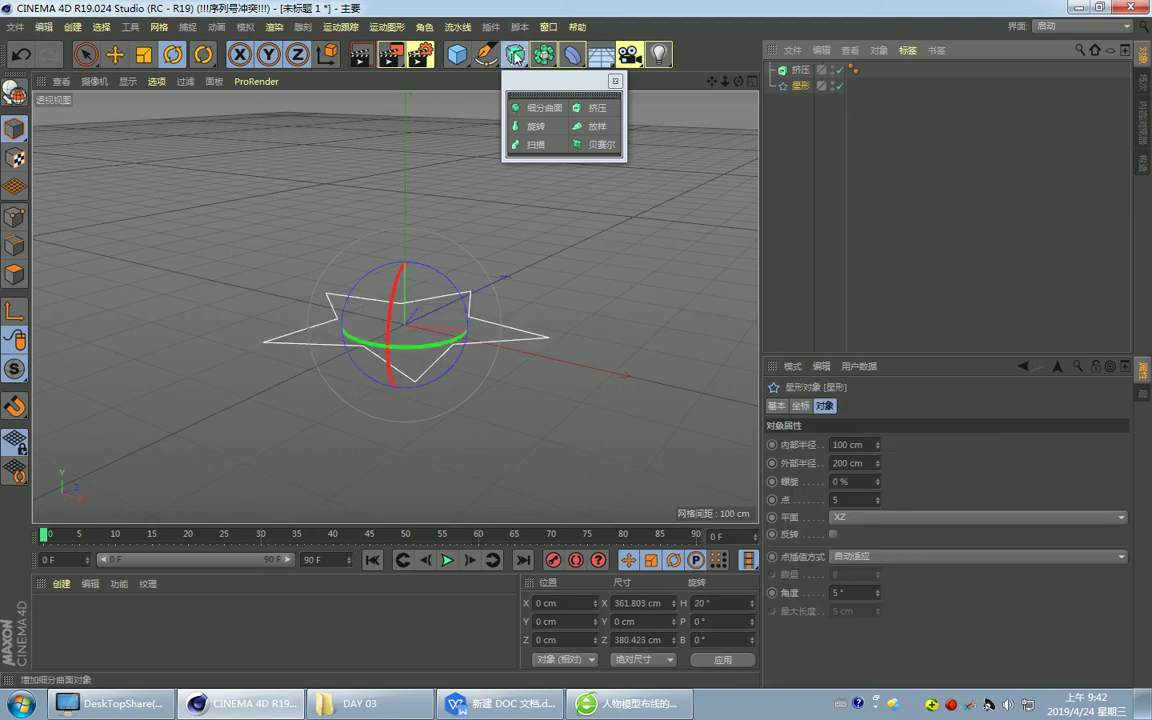
# Open the generator dropdown to show 放样 again.
pyautogui.moveTo(515, 54); pyautogui.dragTo(674, 122)
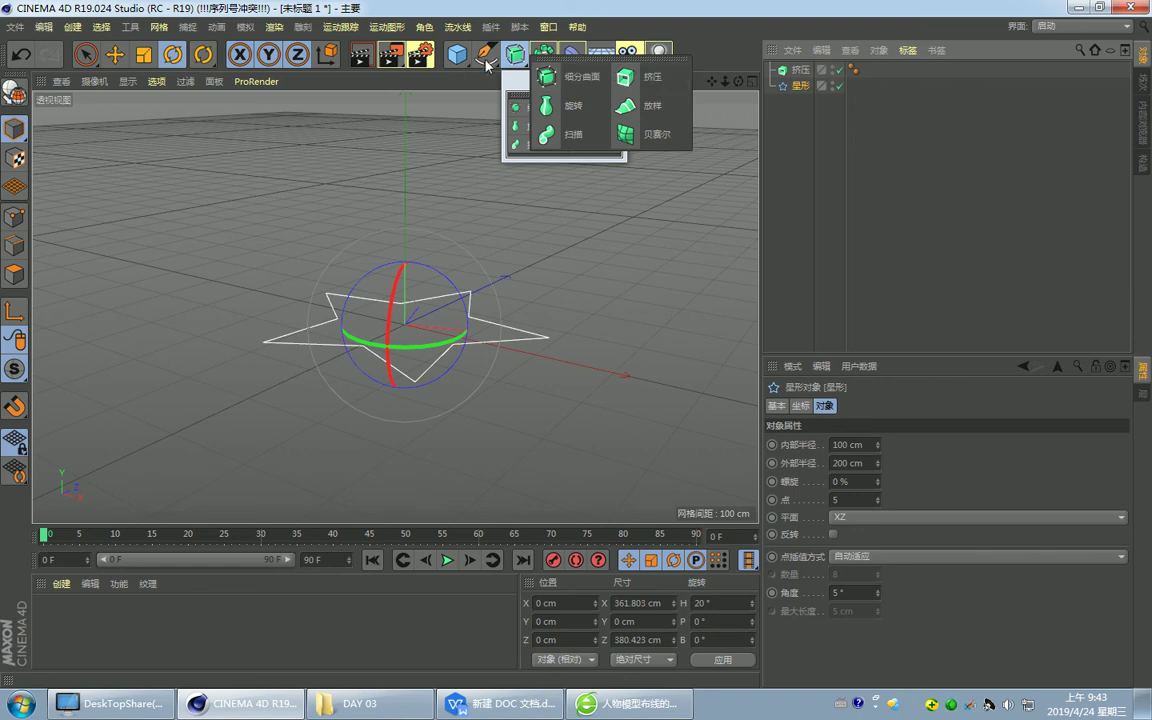
# Nest the star under 挤压 and briefly open the 未标题-1 image from the desktop.
pyautogui.moveTo(800, 86); pyautogui.dragTo(809, 73)
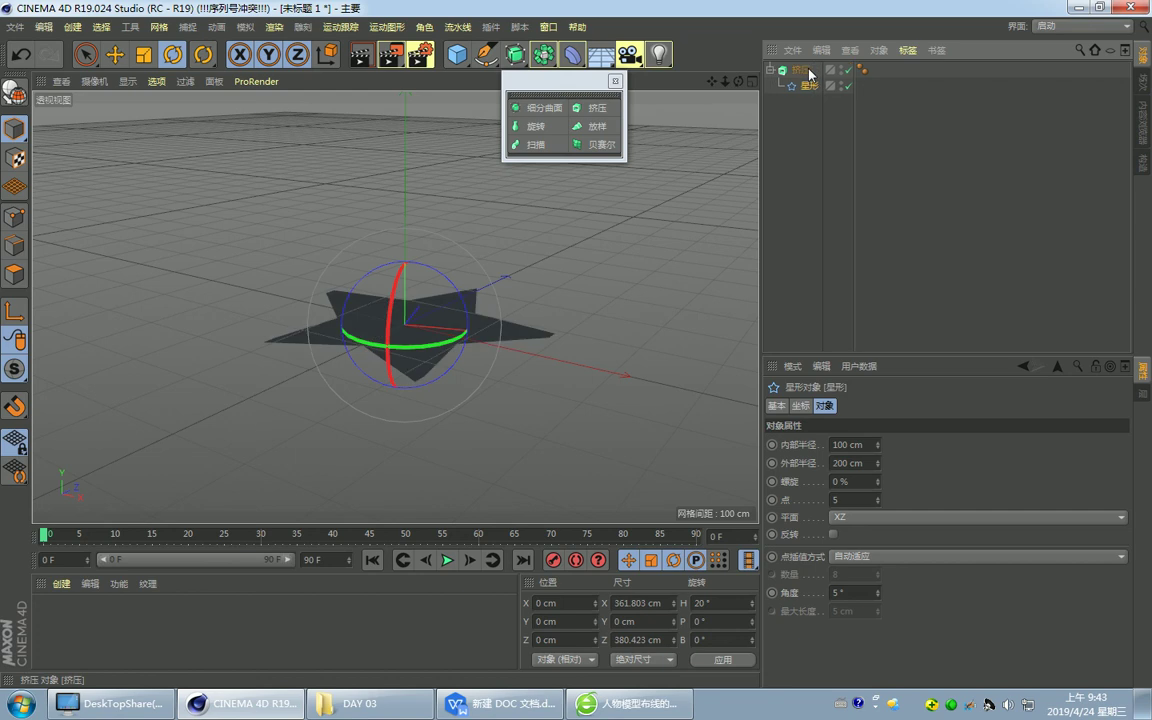
pyautogui.press('super+d')
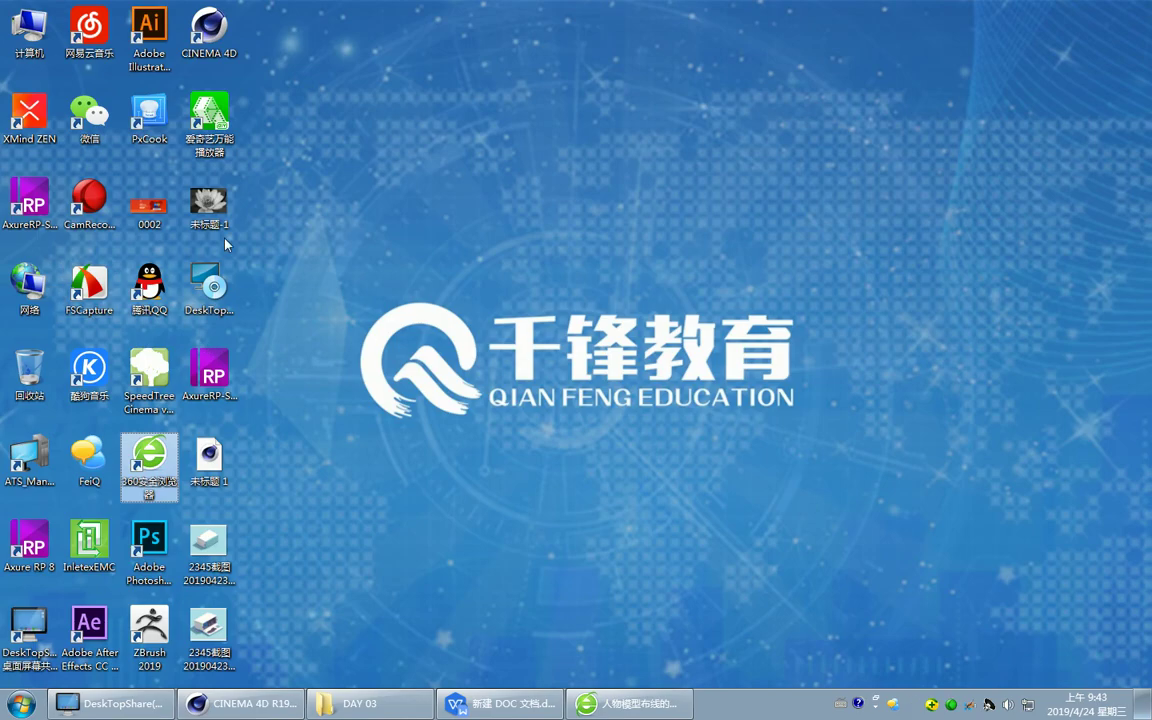
pyautogui.doubleClick(208, 205)
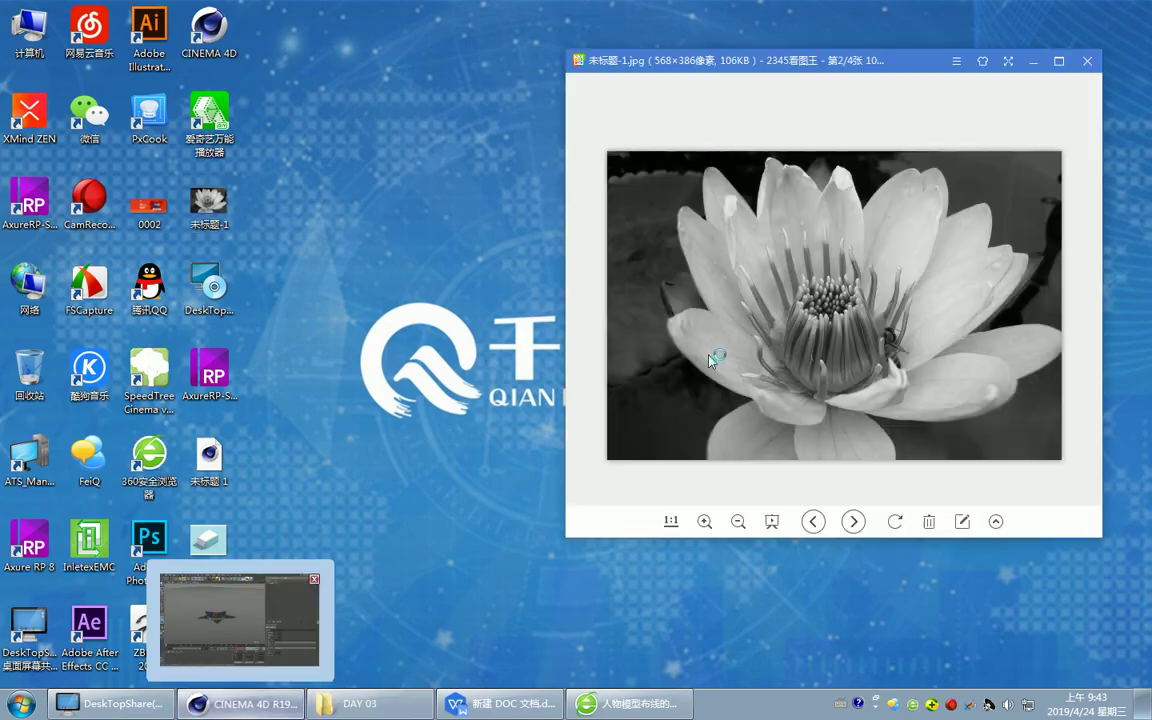
pyautogui.click(240, 703)
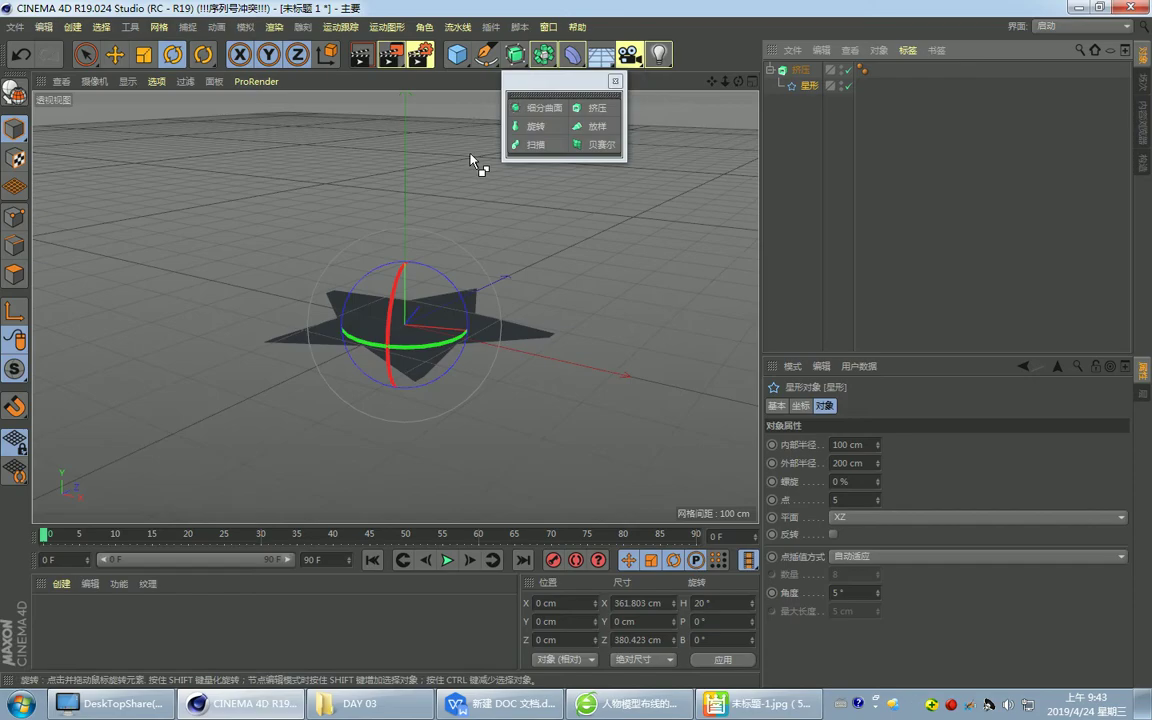
# Capture the generator palette and Object Manager with a red arrow at 放样 and copy it.
pyautogui.hotkey('ctrl', 'alt', 'a')
pyautogui.moveTo(457, 33); pyautogui.dragTo(935, 213)
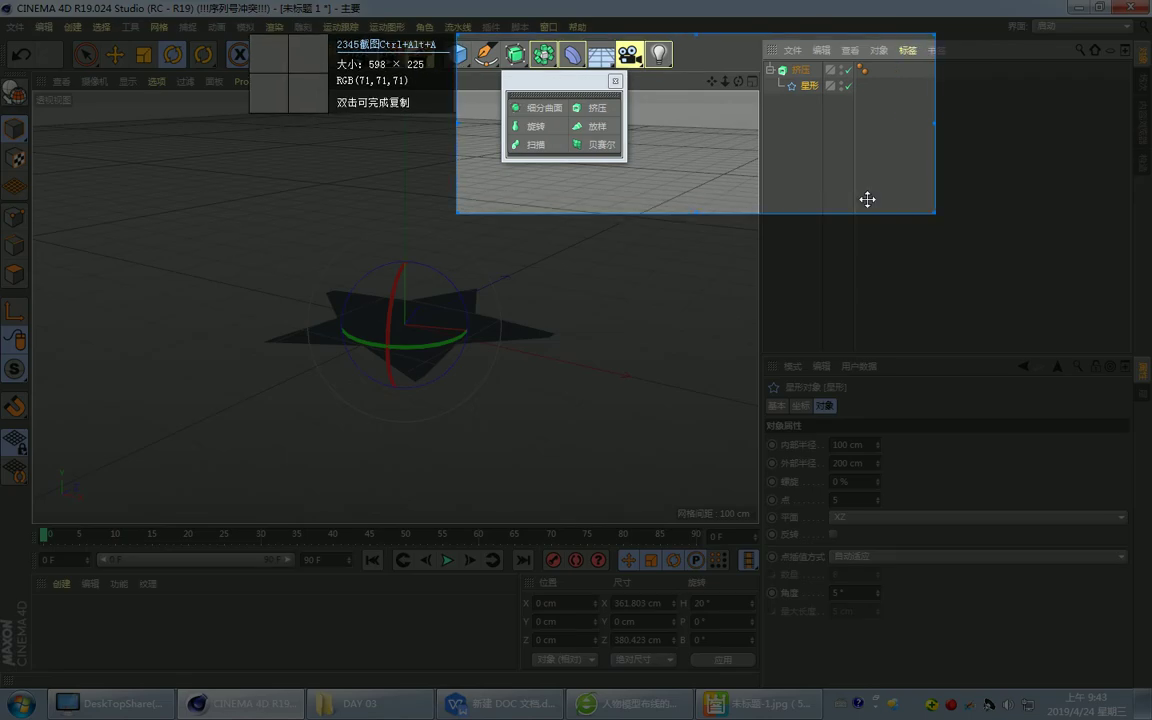
pyautogui.click(754, 226)
pyautogui.moveTo(698, 130); pyautogui.dragTo(622, 130)
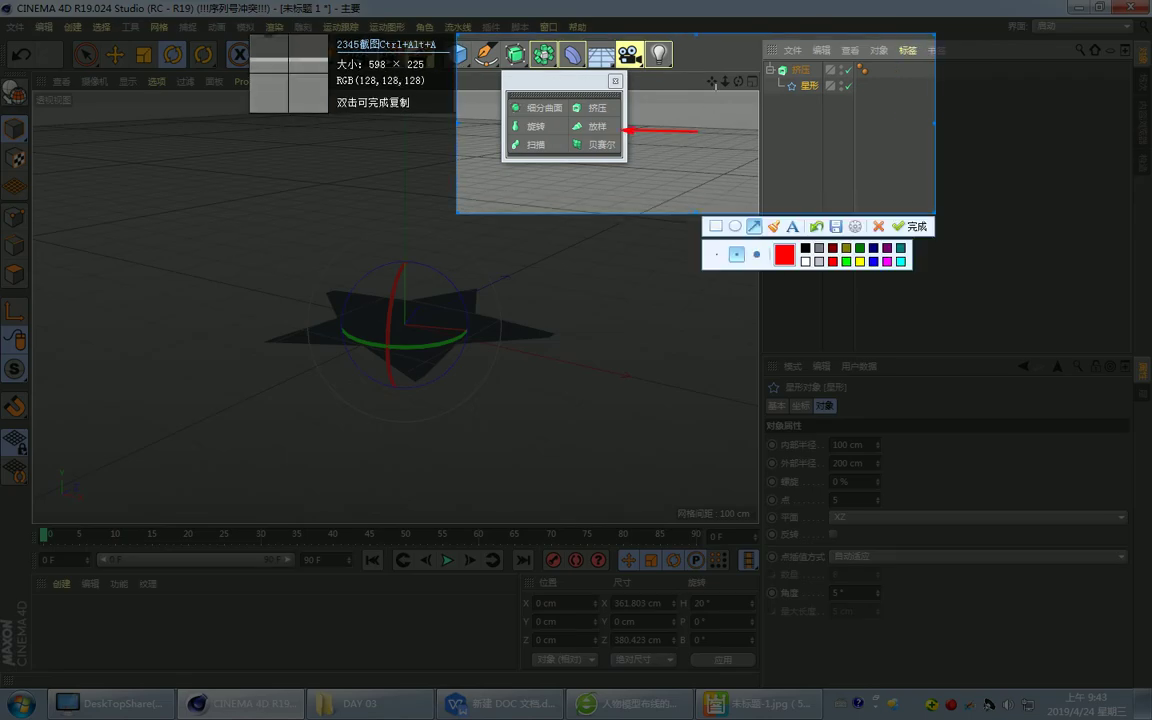
pyautogui.doubleClick(895, 129)
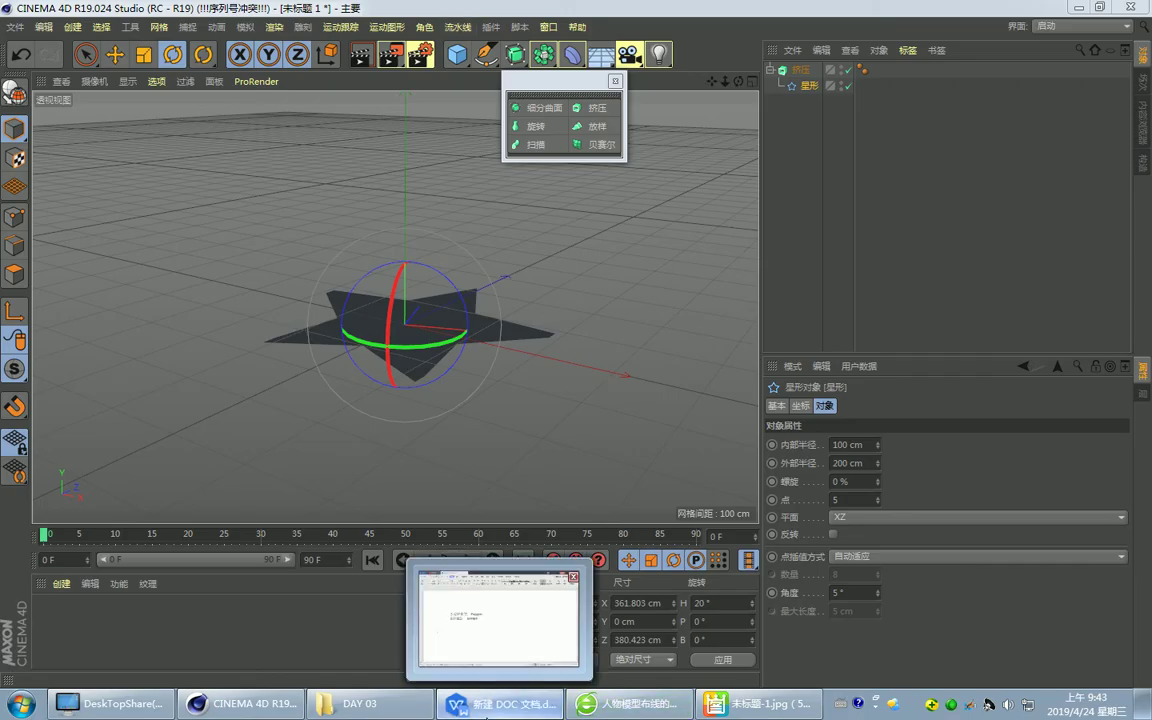
# Paste the screenshot into the WPS document and start a new line below it.
pyautogui.click(487, 704)
pyautogui.hotkey('ctrl', 'v')
pyautogui.press('Return')
# Type 'C4D 里面想使用绿色的命令。需要使用图形作为' under the image with the pinyin IME.
pyautogui.write('c')
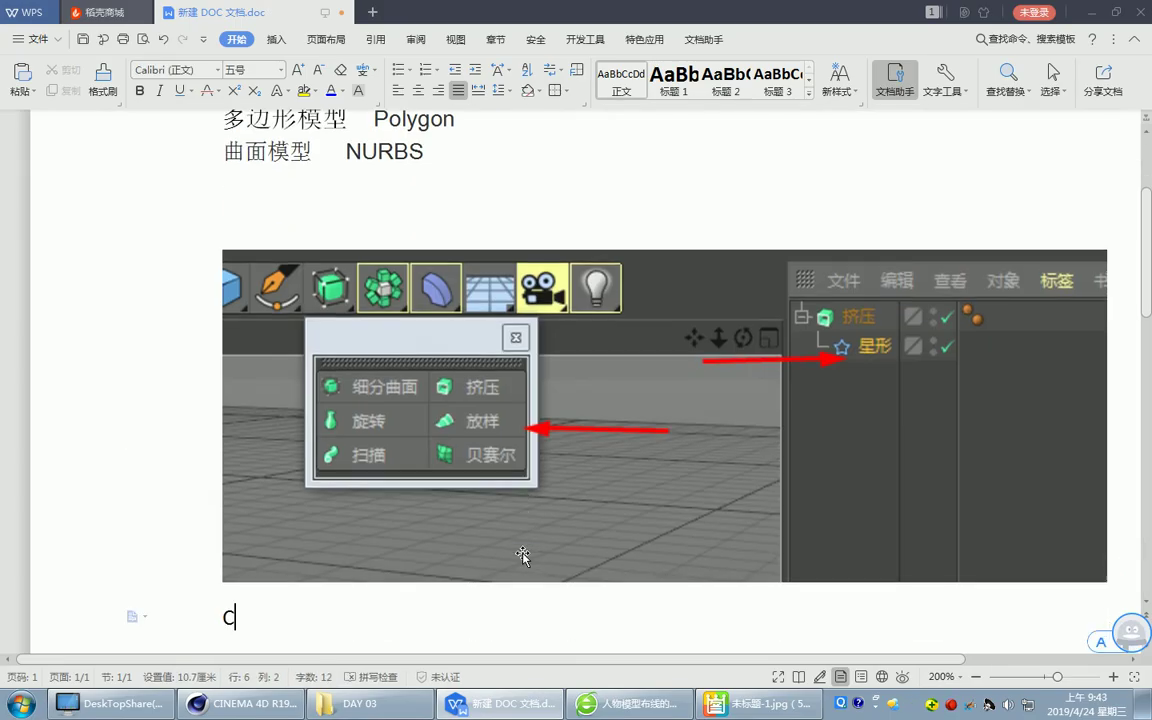
pyautogui.write('4FD')
pyautogui.press('BackSpace')
pyautogui.press('BackSpace')
pyautogui.write('D')
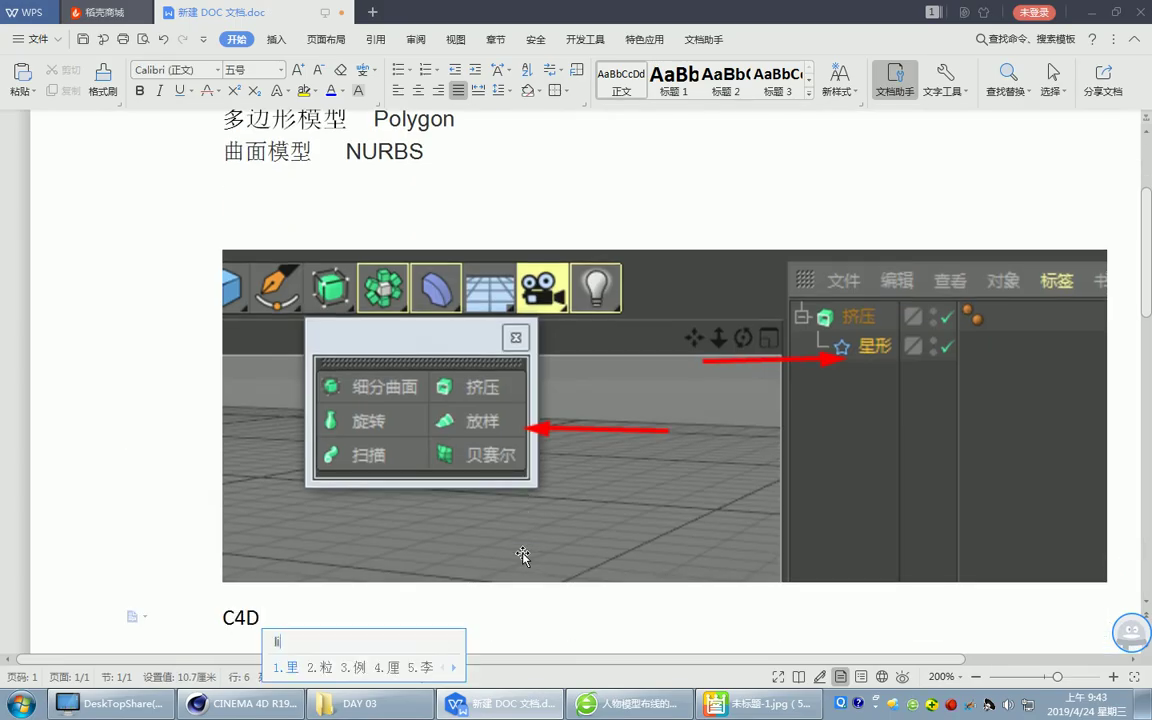
pyautogui.write('li里面想使用')
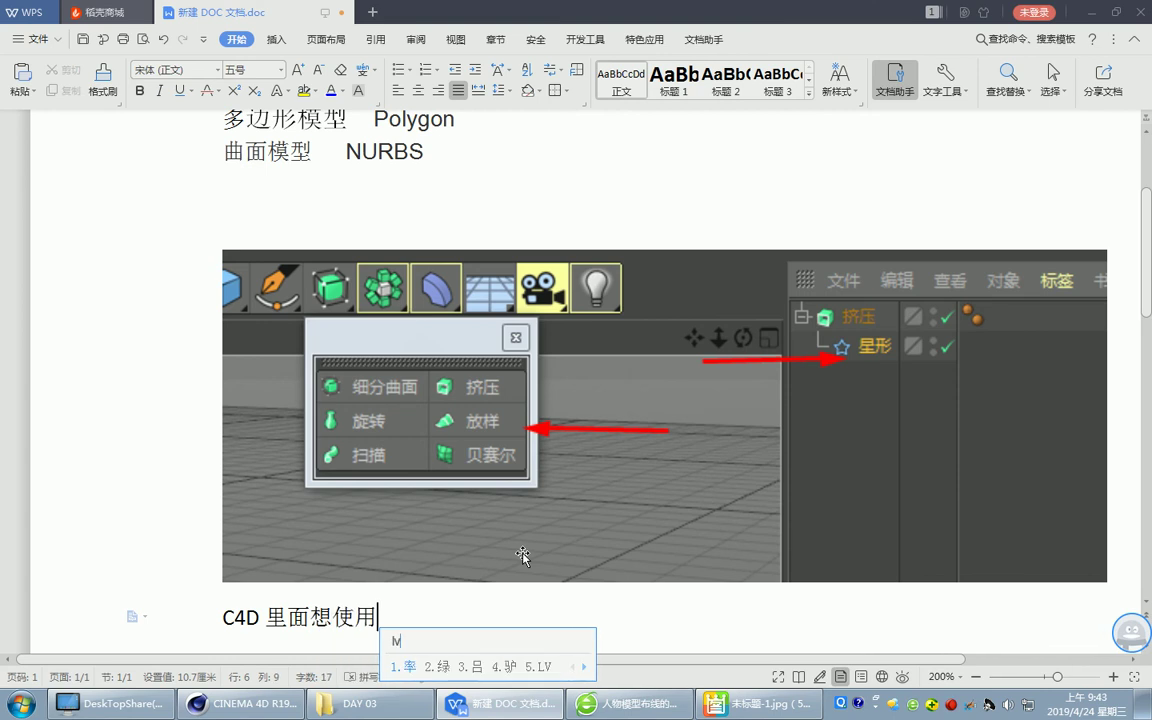
pyautogui.write('绿色的命令。')
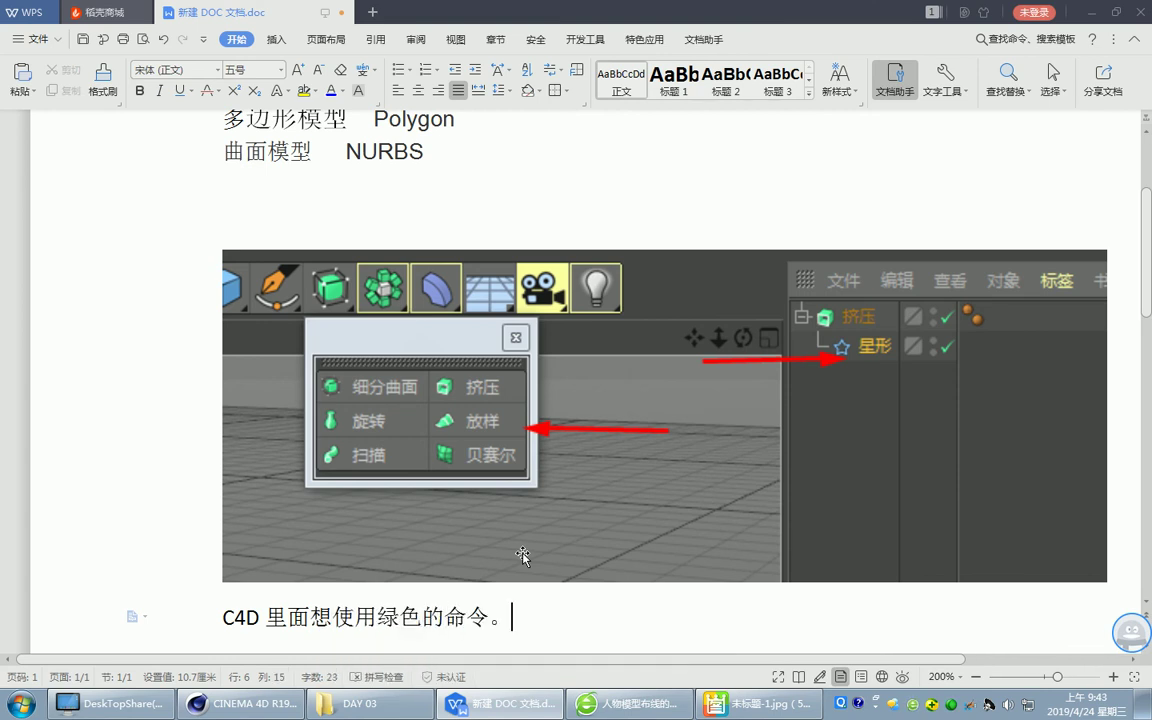
pyautogui.write('需要使用')
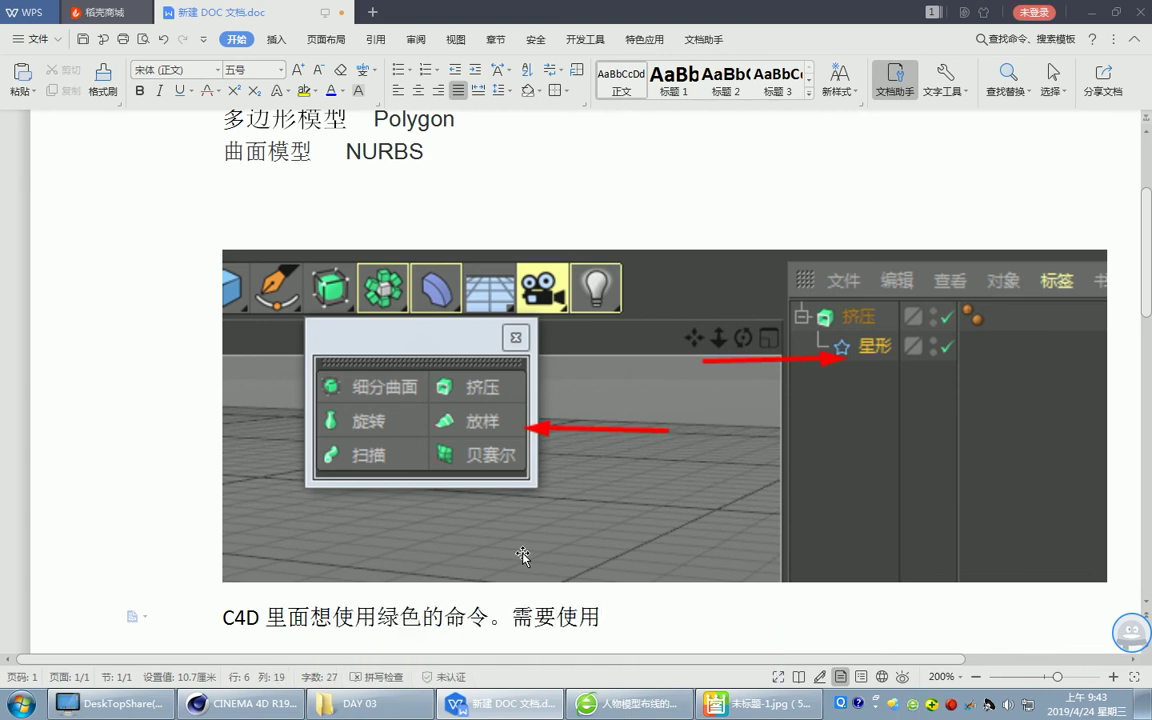
pyautogui.write('wu')
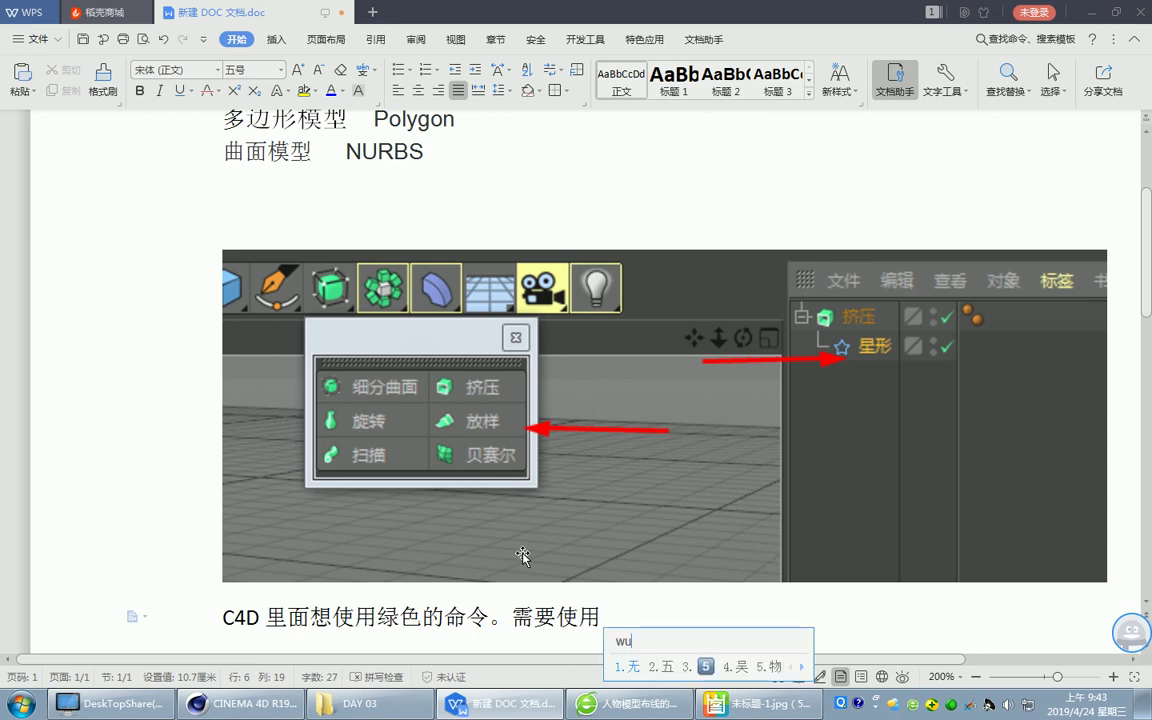
pyautogui.press('BackSpace')
pyautogui.press('BackSpace')
pyautogui.write('图形zuo')
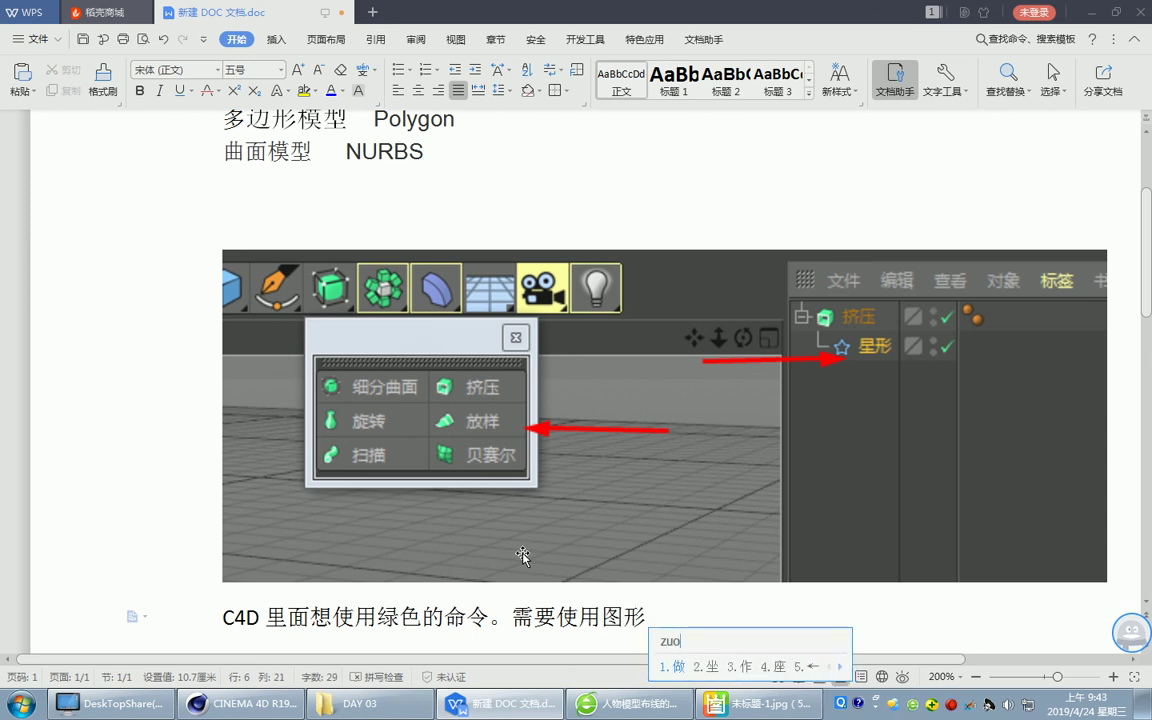
pyautogui.write("wei't")
pyautogui.press('space')
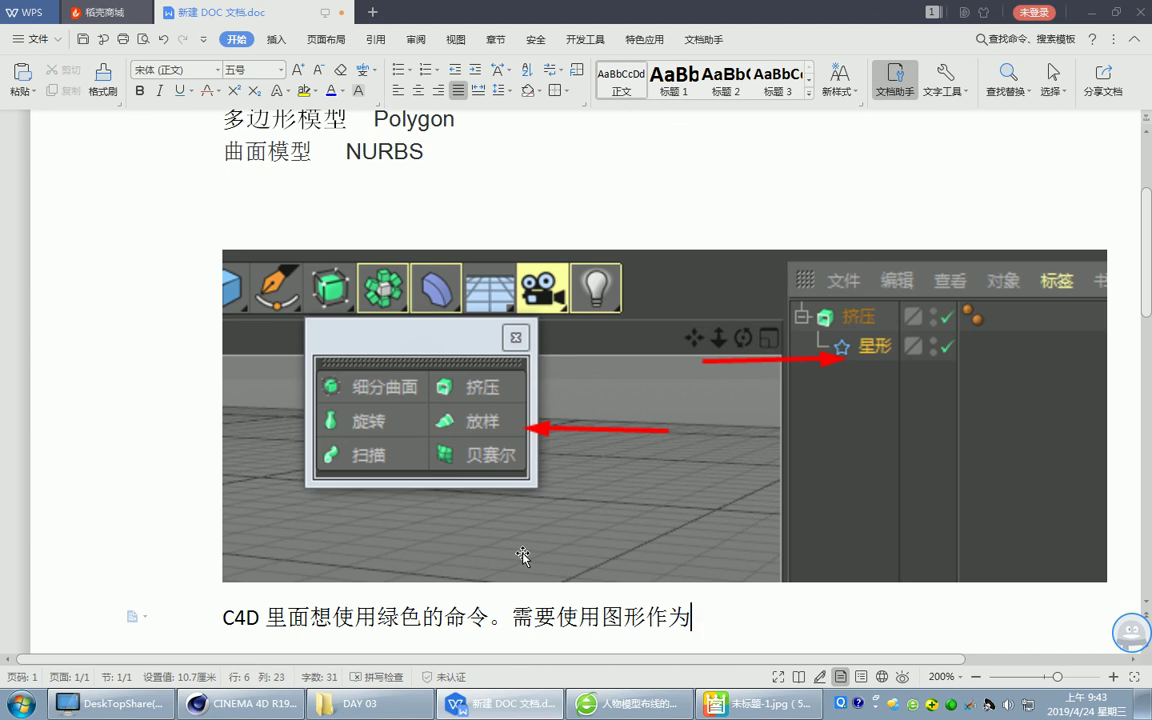
pyautogui.press('BackSpace')
pyautogui.press('BackSpace')
pyautogui.write('zuowei')
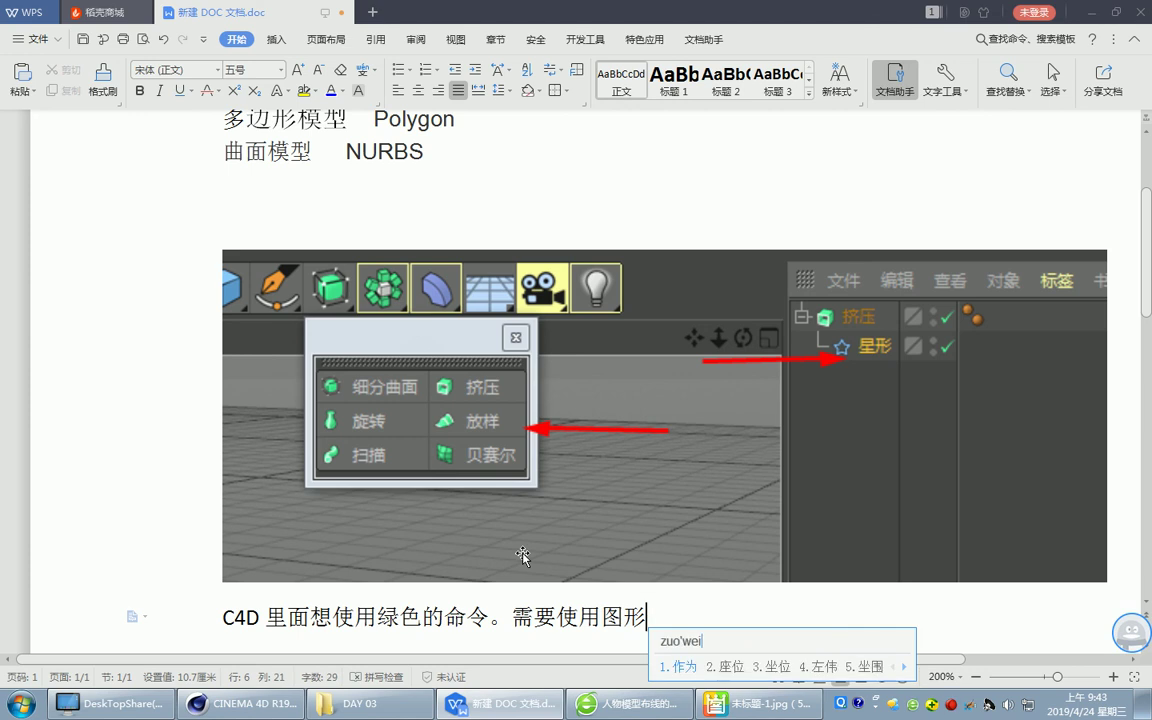
pyautogui.press('space')
# Finish the sentence with '他的子级。'.
pyautogui.write('ta')
pyautogui.press('space')
pyautogui.write('de')
pyautogui.press('space')
pyautogui.write('ziji')
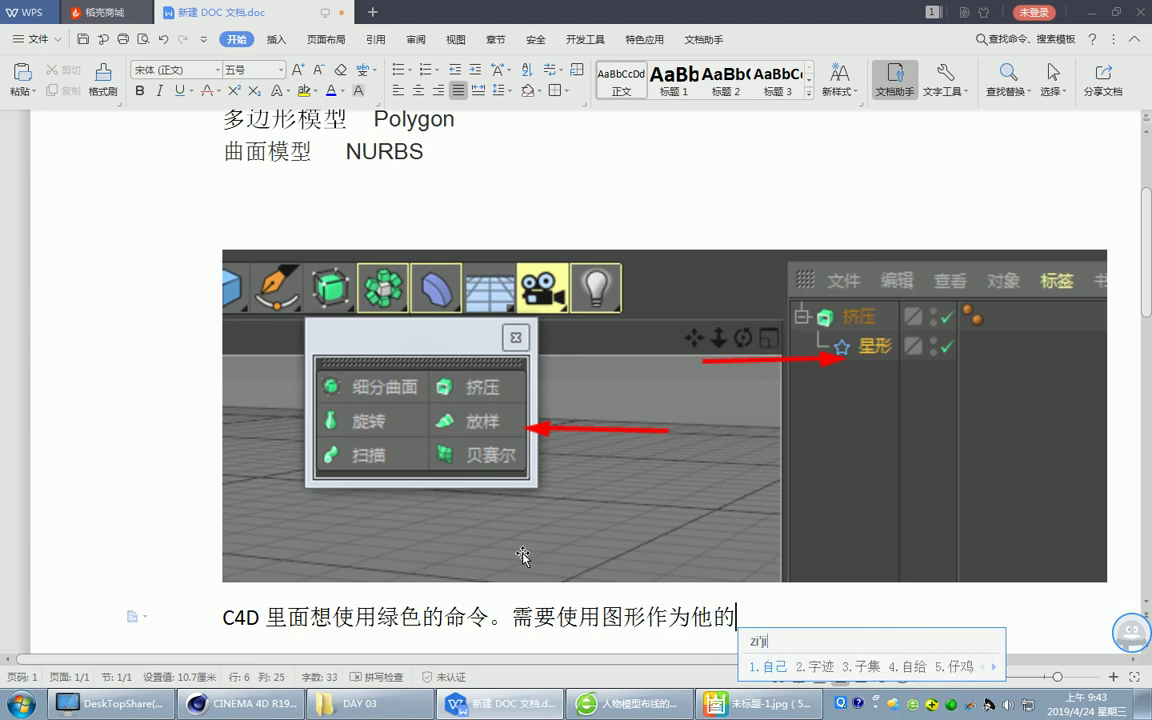
pyautogui.press('BackSpace')
pyautogui.press('BackSpace')
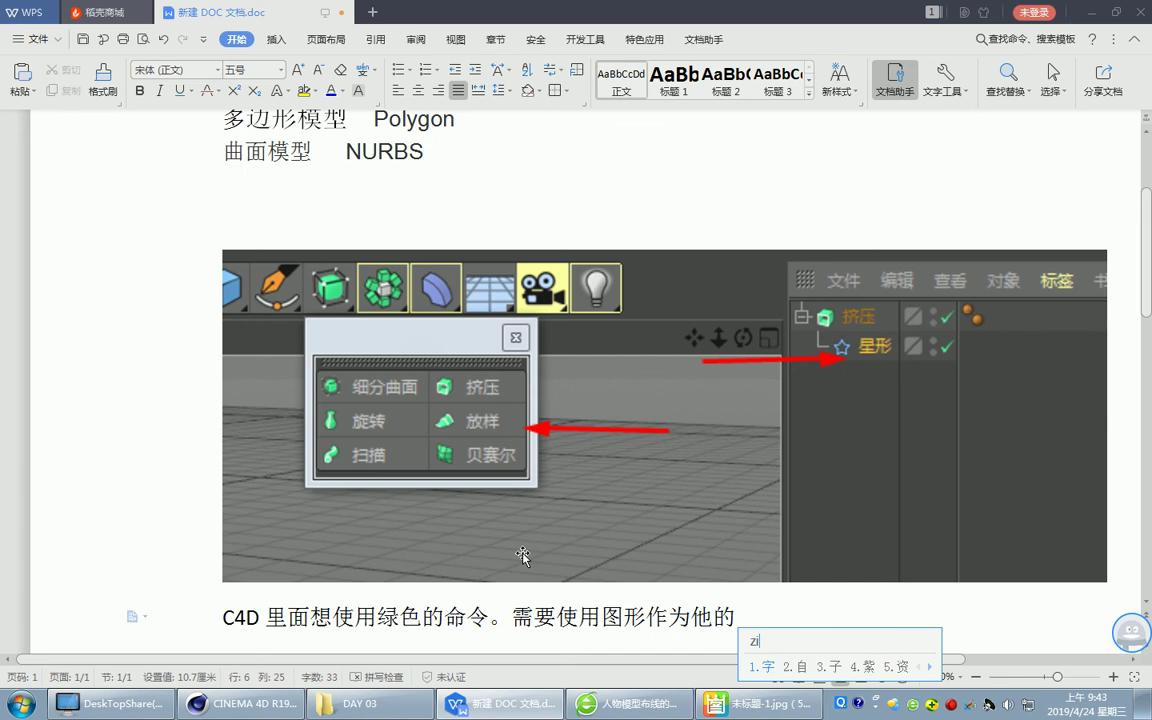
pyautogui.write('3jibie')
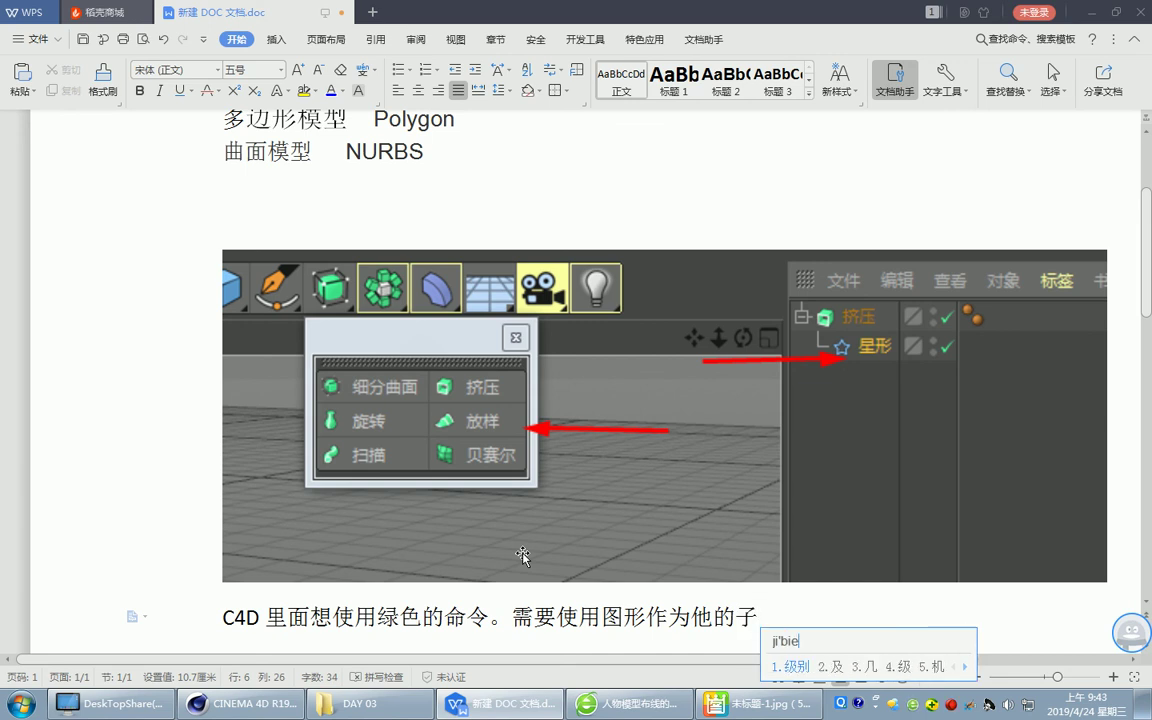
pyautogui.write('4')
pyautogui.scroll(-1, 523, 556)
pyautogui.write('。')
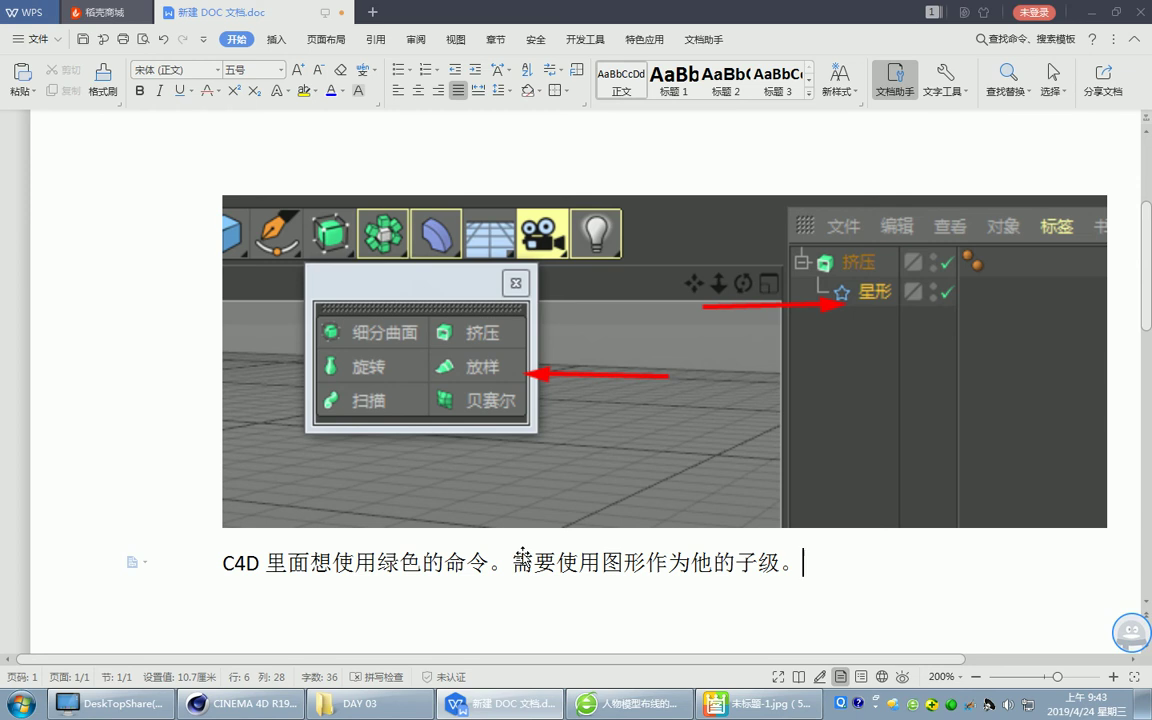
# Dismiss Cinema 4D's license warning with OK, then bring the WPS notes document back.
pyautogui.hotkey('alt', 'Tab')
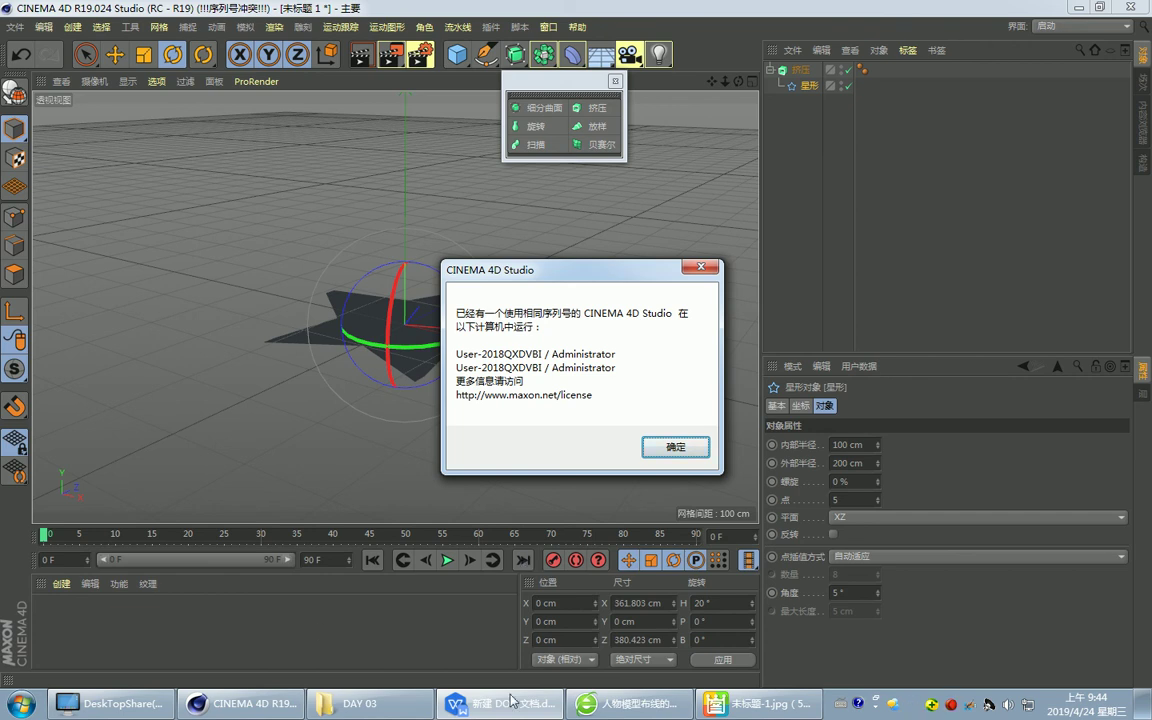
pyautogui.click(676, 447)
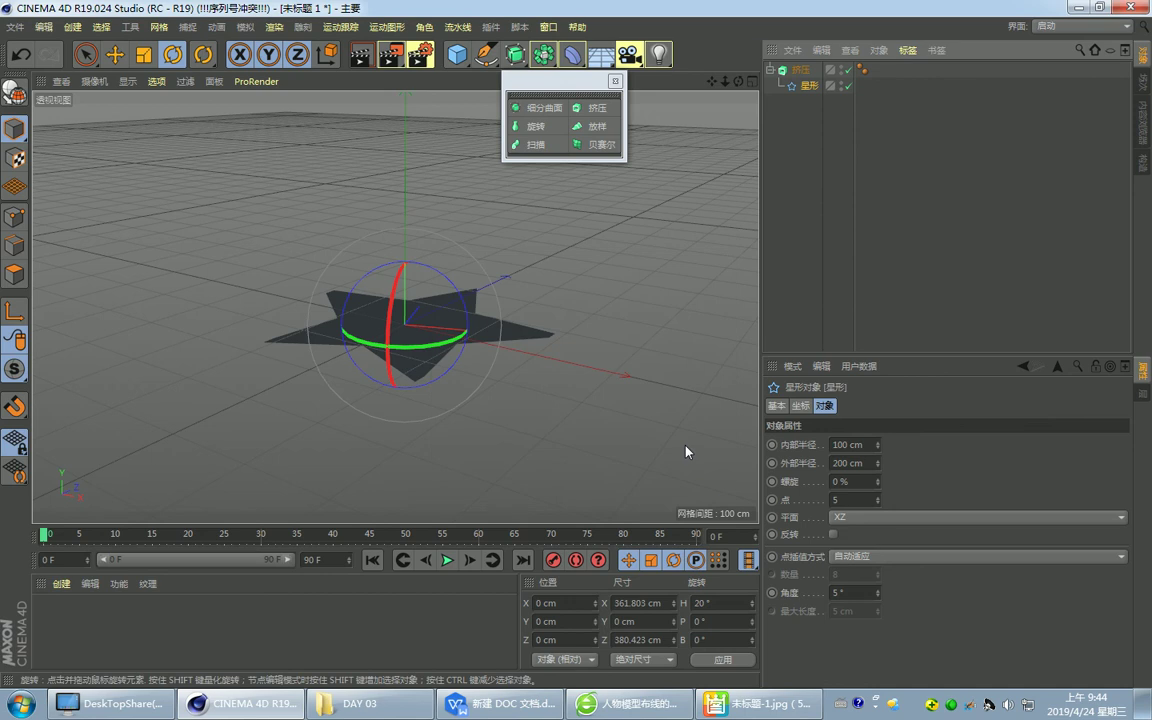
pyautogui.click(535, 712)
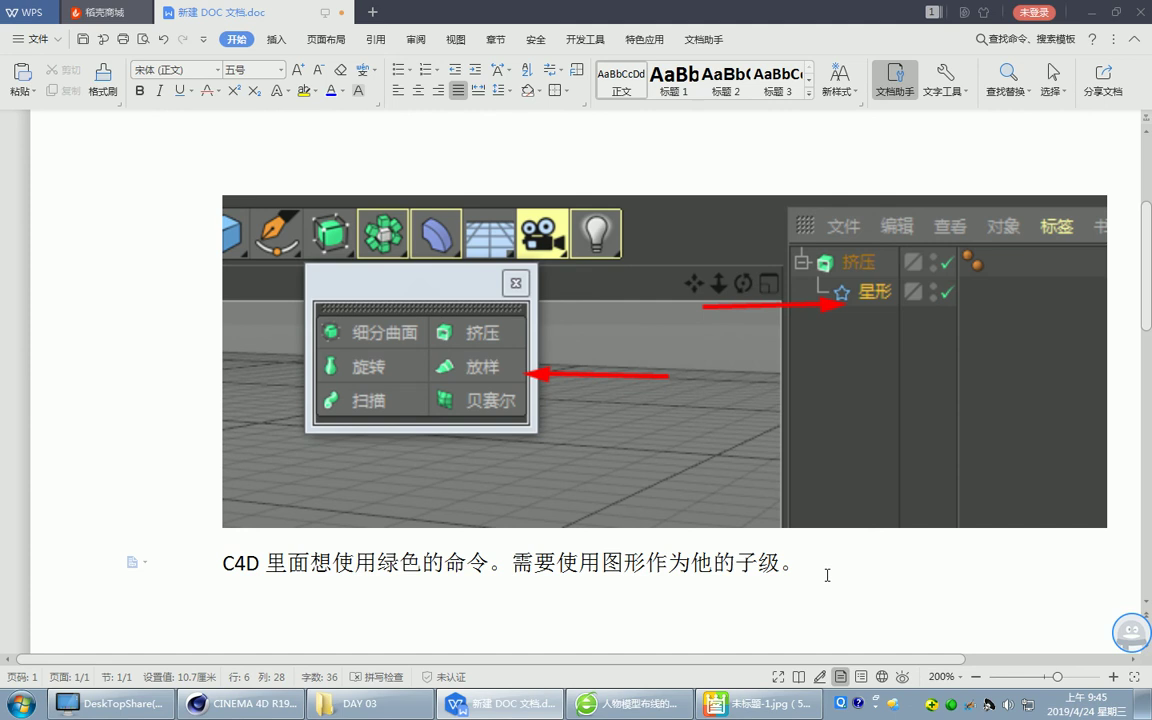
# Number the existing note '1.' and start a second line numbered '2.'.
pyautogui.press('Return')
pyautogui.write('2.')
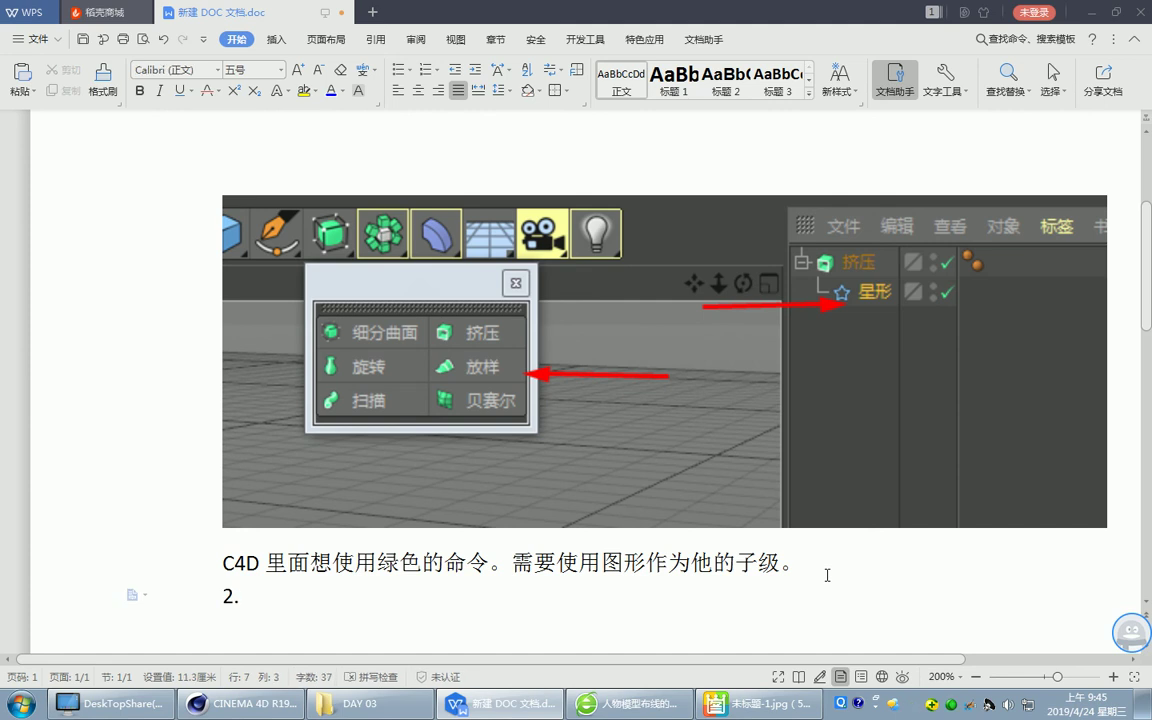
pyautogui.press('Up')
pyautogui.press('Home')
pyautogui.write('1.')
pyautogui.press('Down')
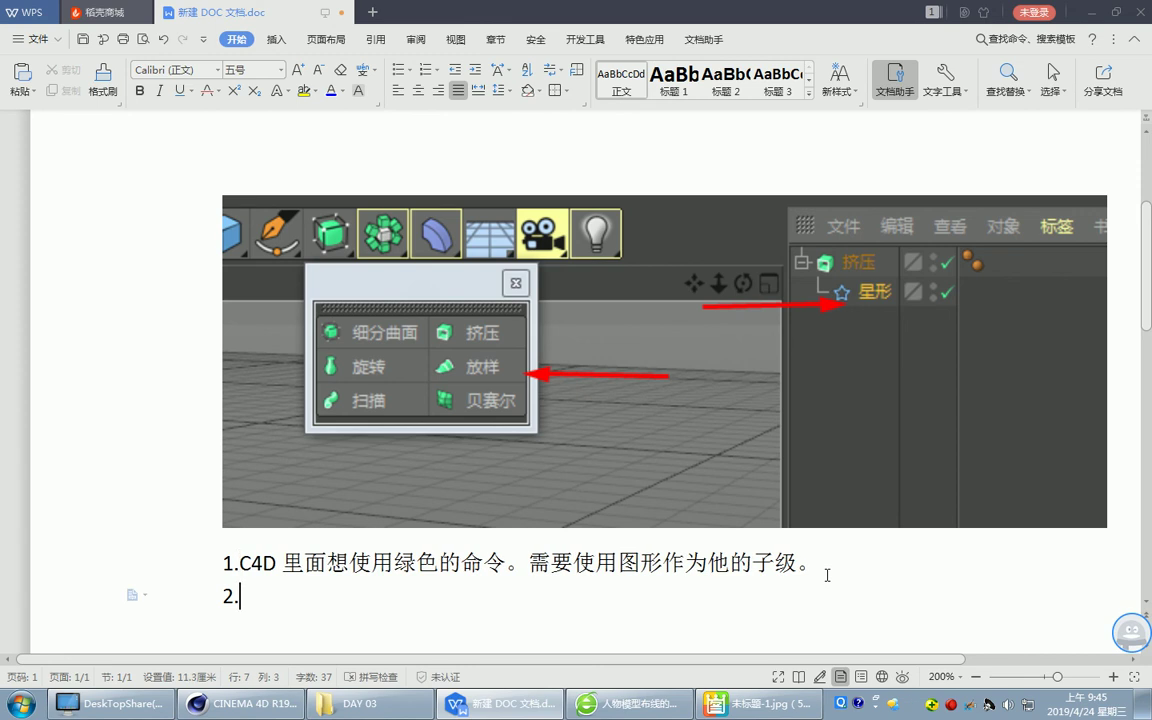
# Type the second note 'C4D 创建的第三个命令只能真对第二个样条来使用。', fixing the mistyped 支队.
pyautogui.write('C')
pyautogui.write('4D创建')
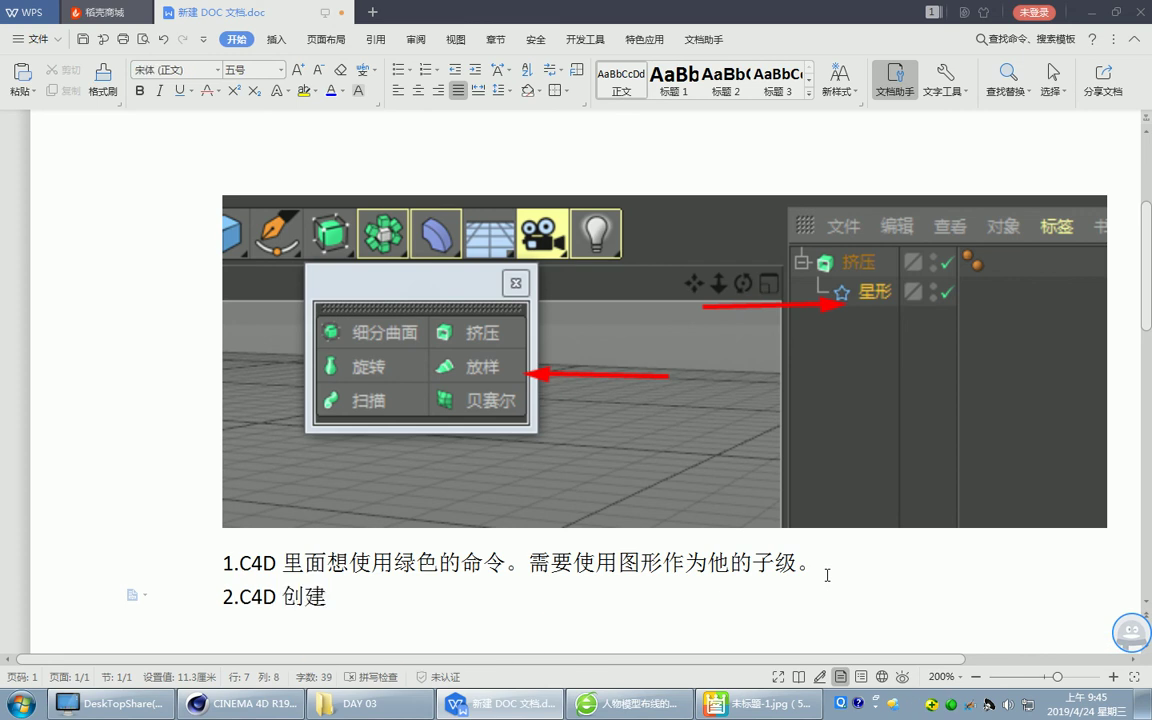
pyautogui.write('de的')
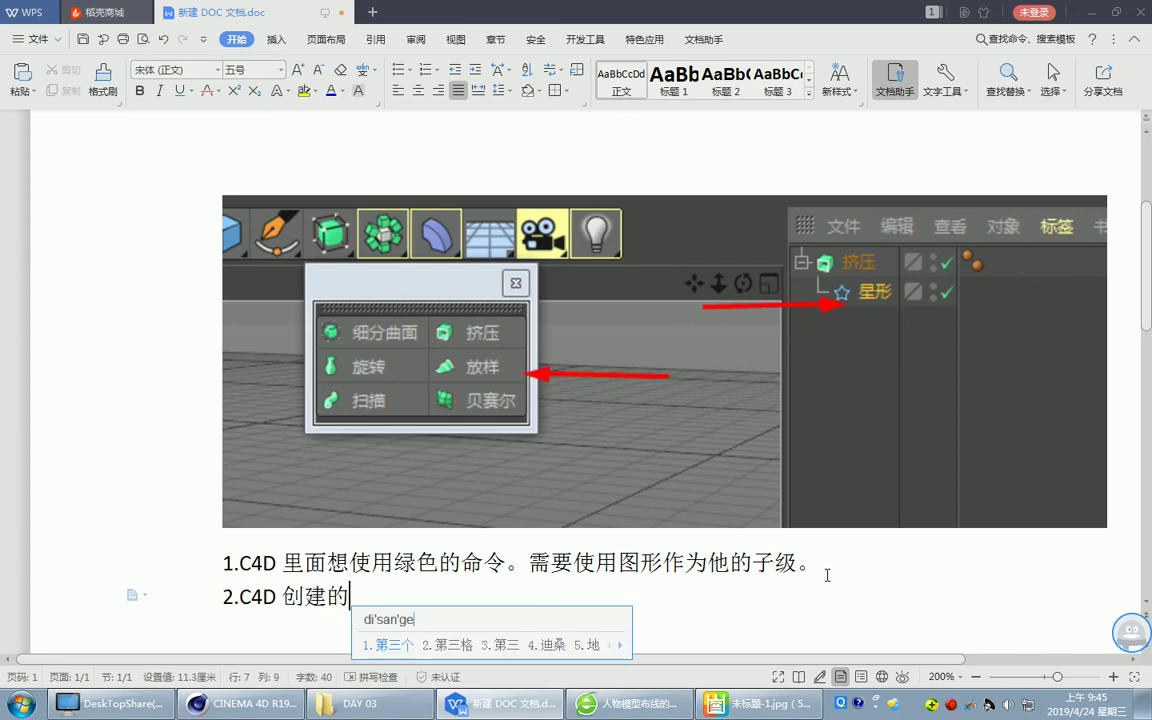
pyautogui.write('第三个mi')
pyautogui.write('命令')
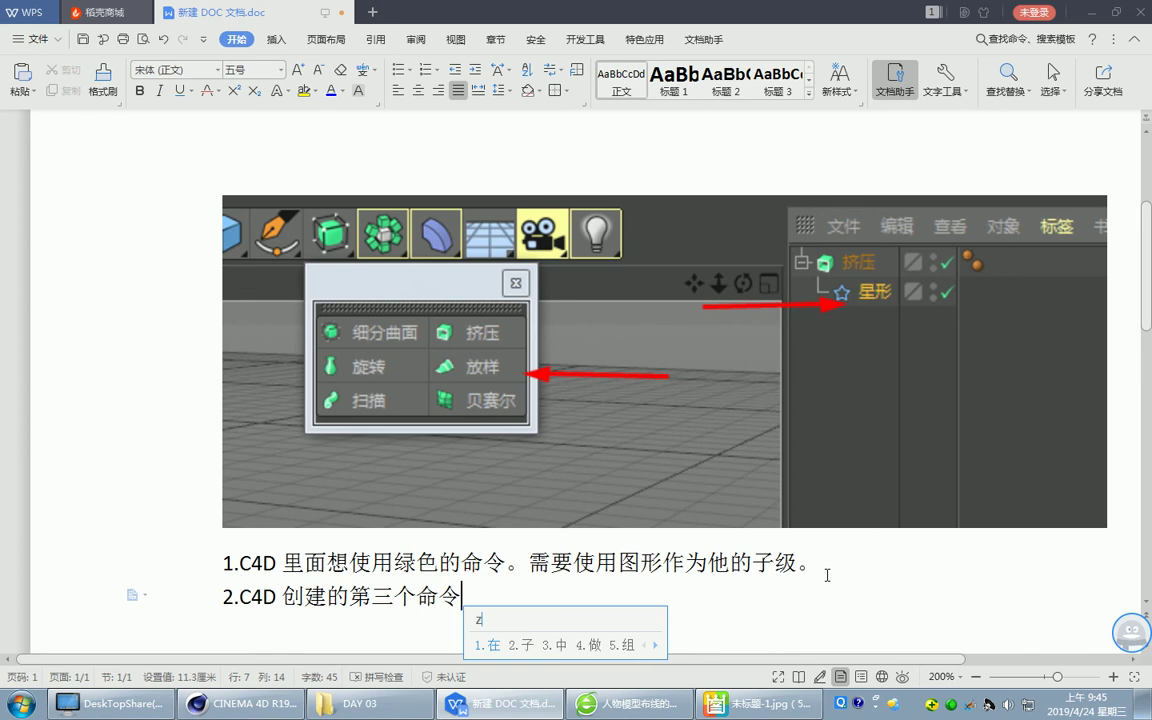
pyautogui.write('只能zhi支队')
pyautogui.press('BackSpace')
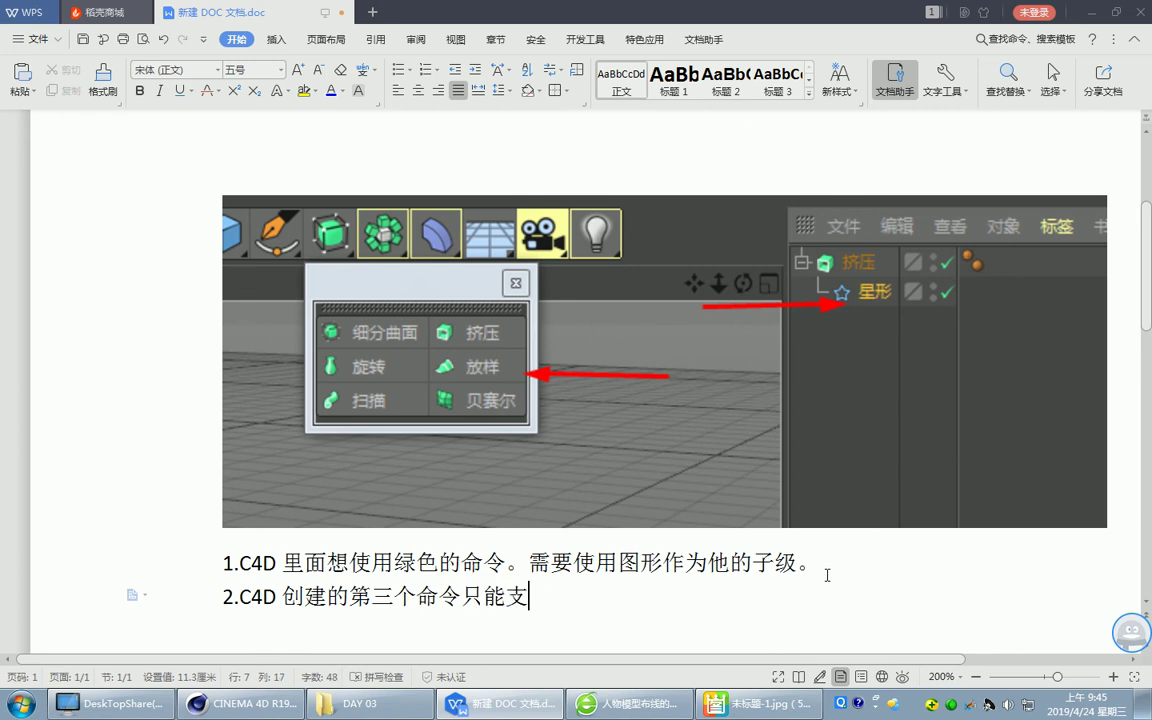
pyautogui.press('BackSpace')
pyautogui.write('zhendui')
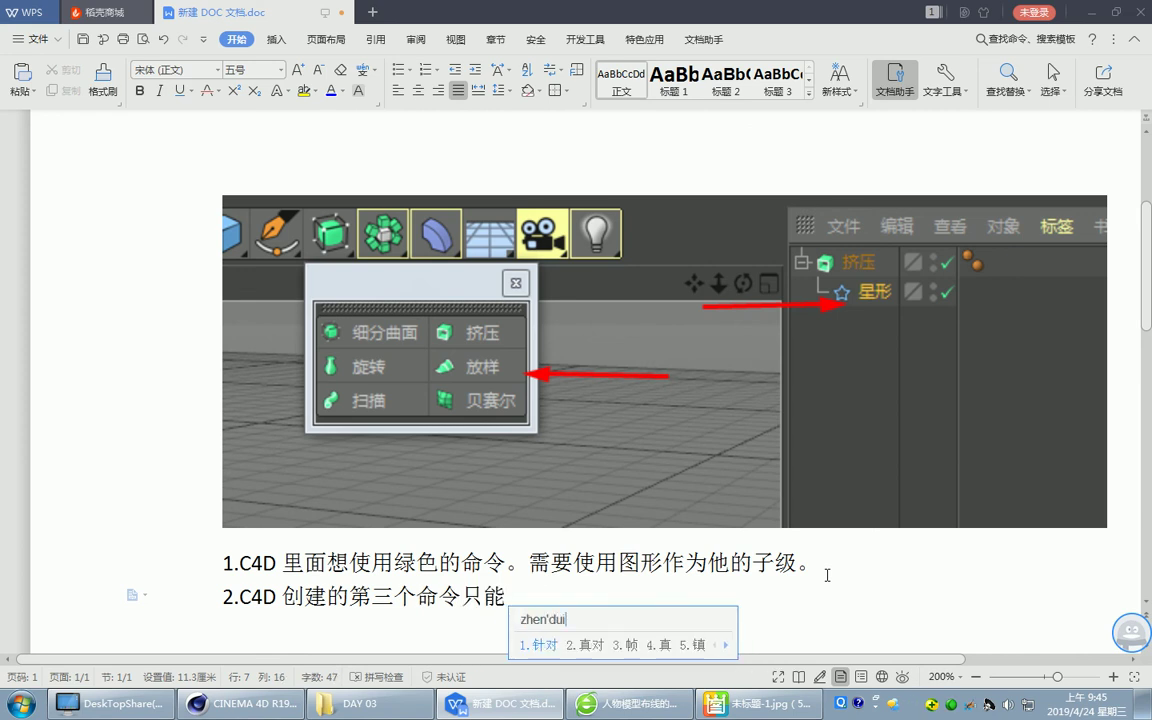
pyautogui.write('真对dierge第二个yang')
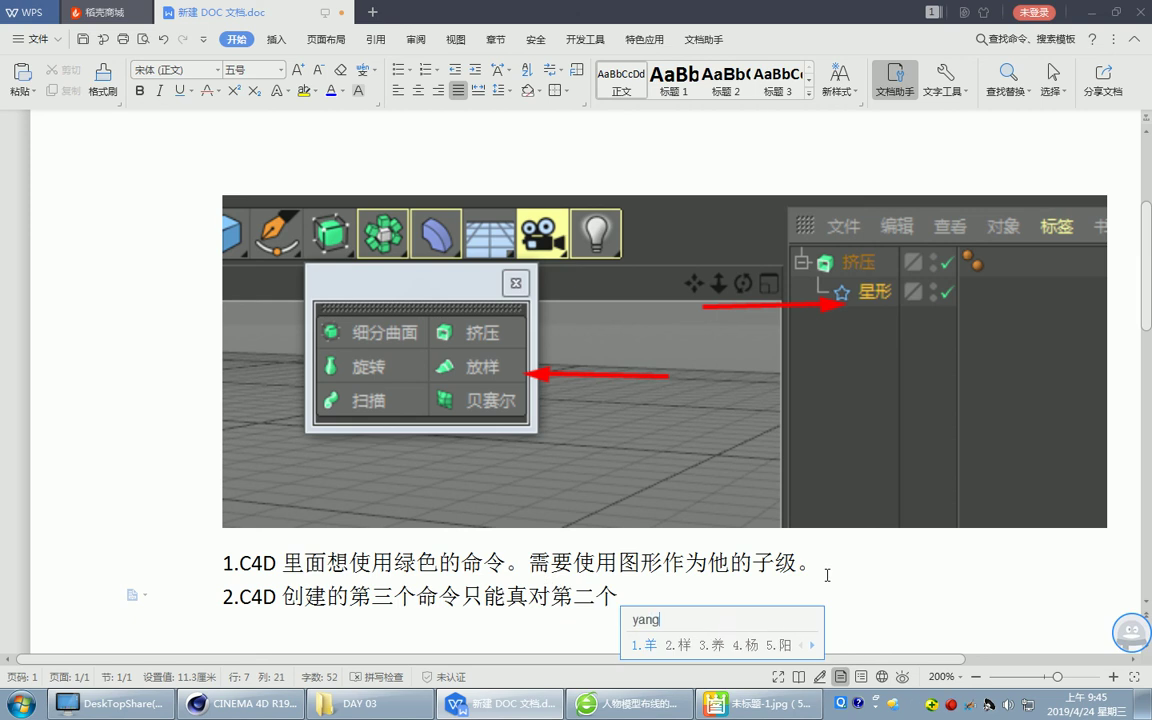
pyautogui.write('样条来使用。')
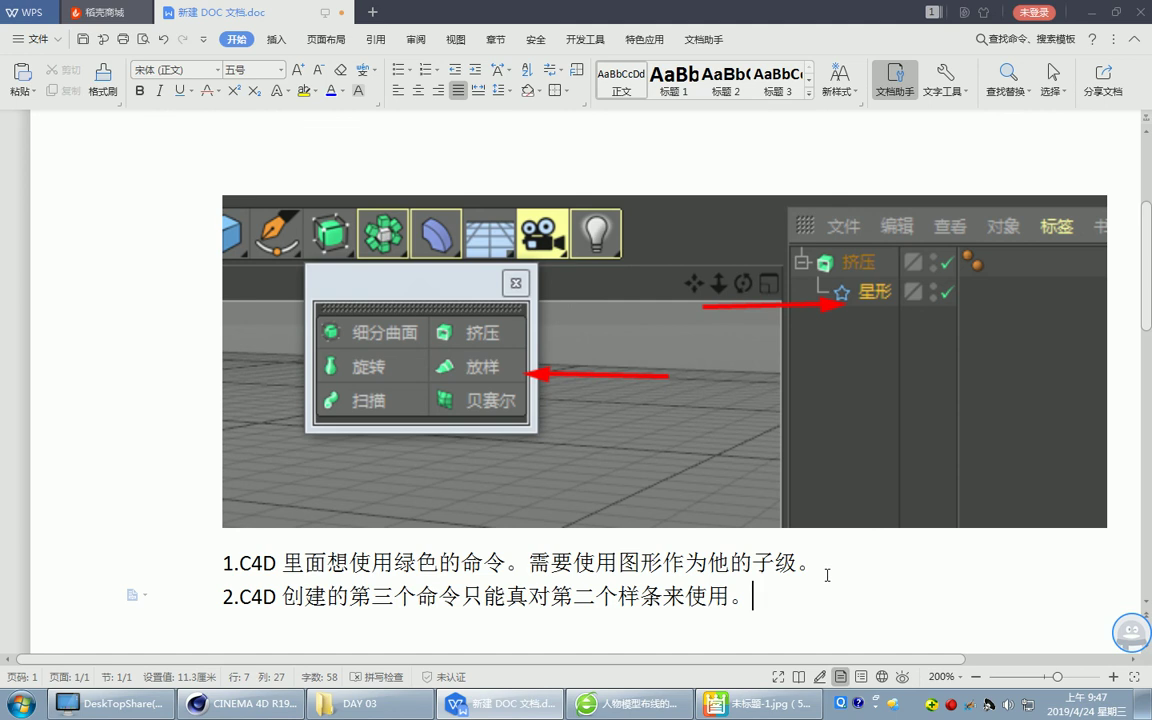
# Undo the star's nesting, add a cube under Extrude, then delete that cube.
pyautogui.click(240, 703)
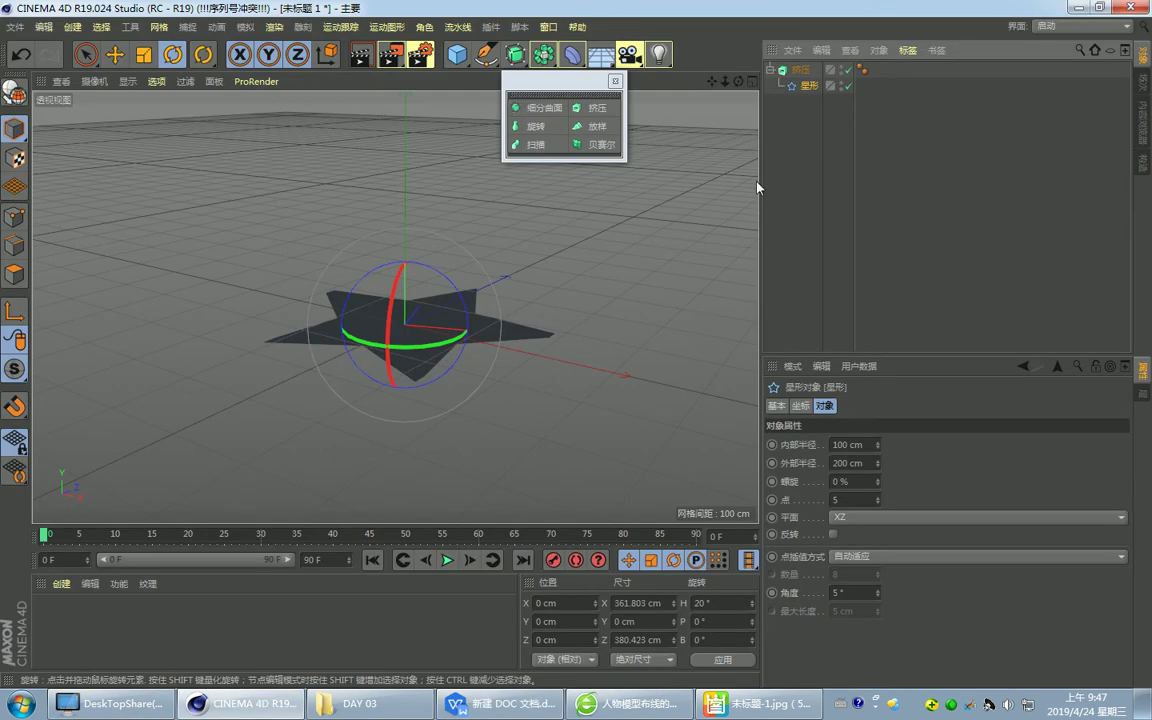
pyautogui.hotkey('ctrl', 'z')
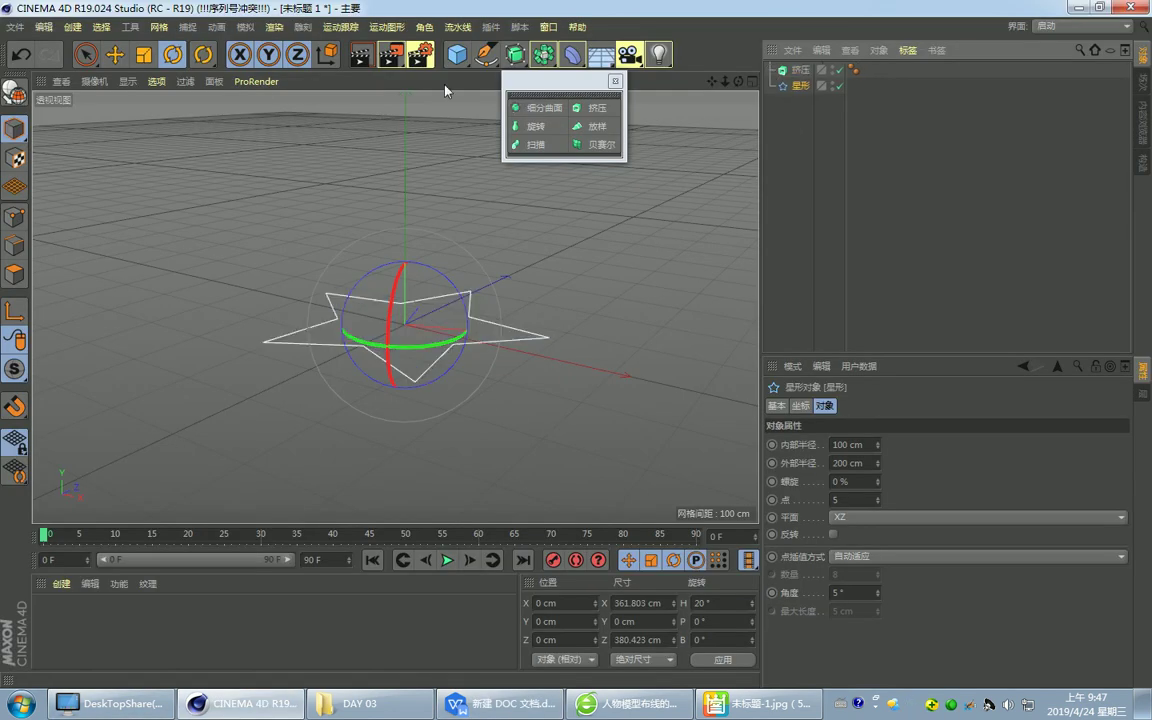
pyautogui.click(457, 54)
pyautogui.moveTo(800, 70); pyautogui.dragTo(803, 86)
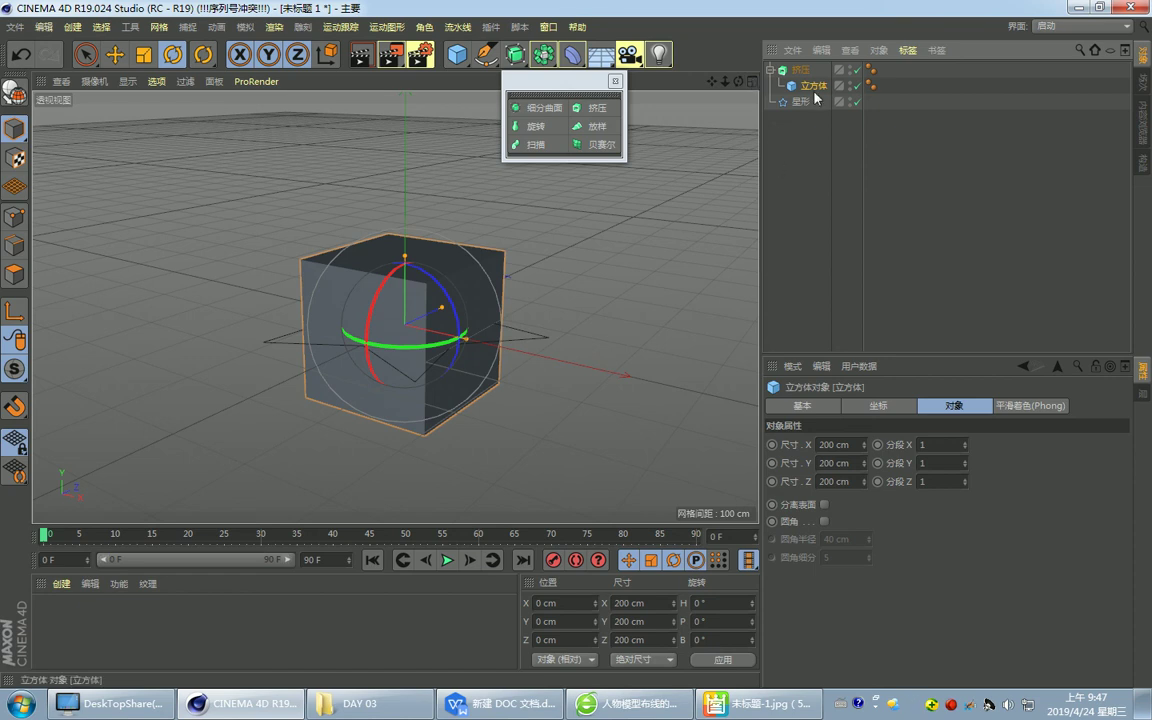
pyautogui.press('Delete')
# Dismiss the license warning and nest the star spline back under the Extrude object.
pyautogui.click(800, 71)
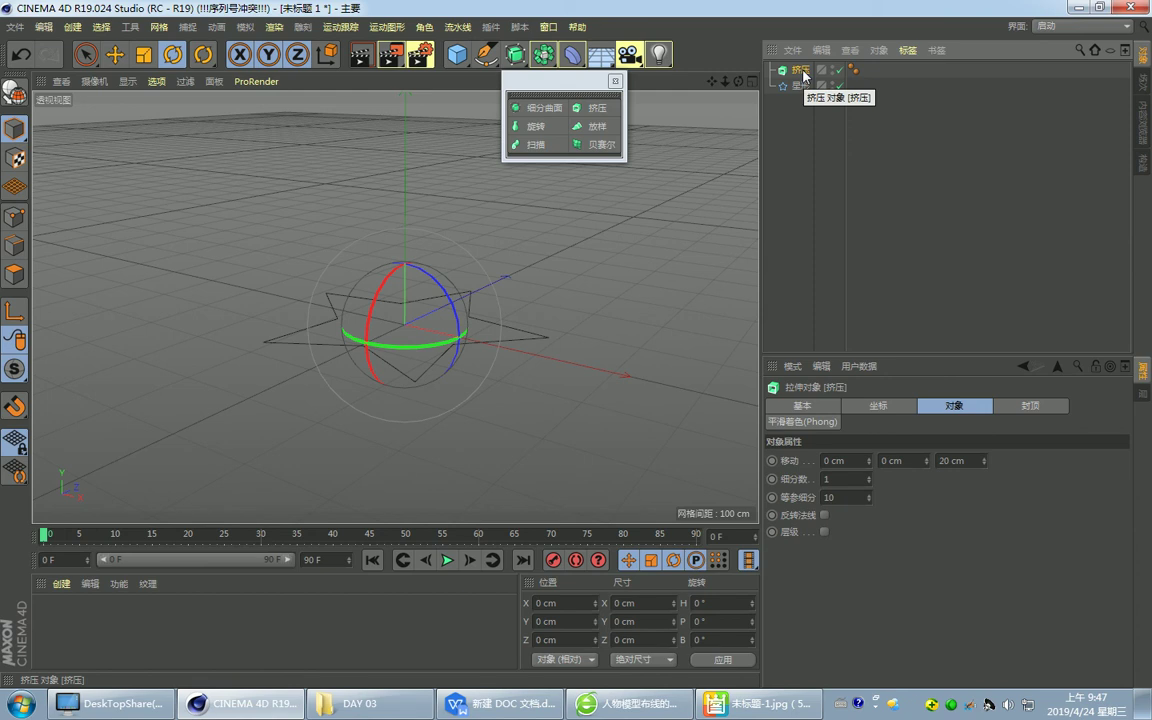
pyautogui.press('Return')
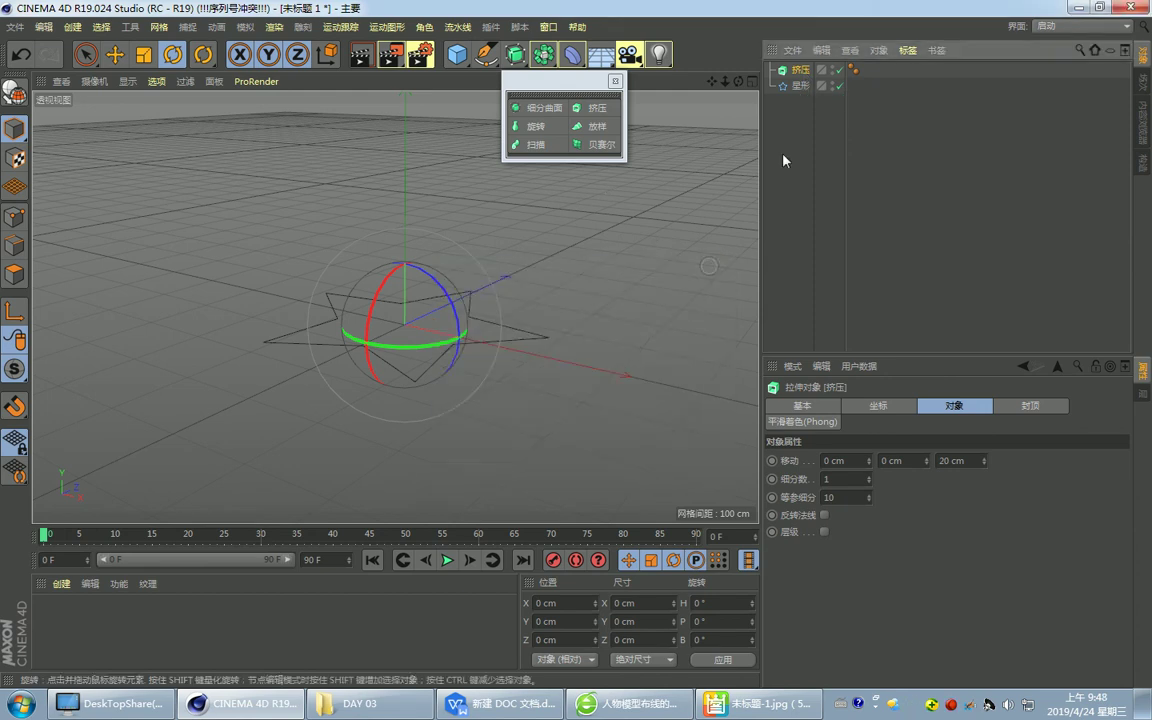
pyautogui.moveTo(801, 86); pyautogui.dragTo(799, 72)
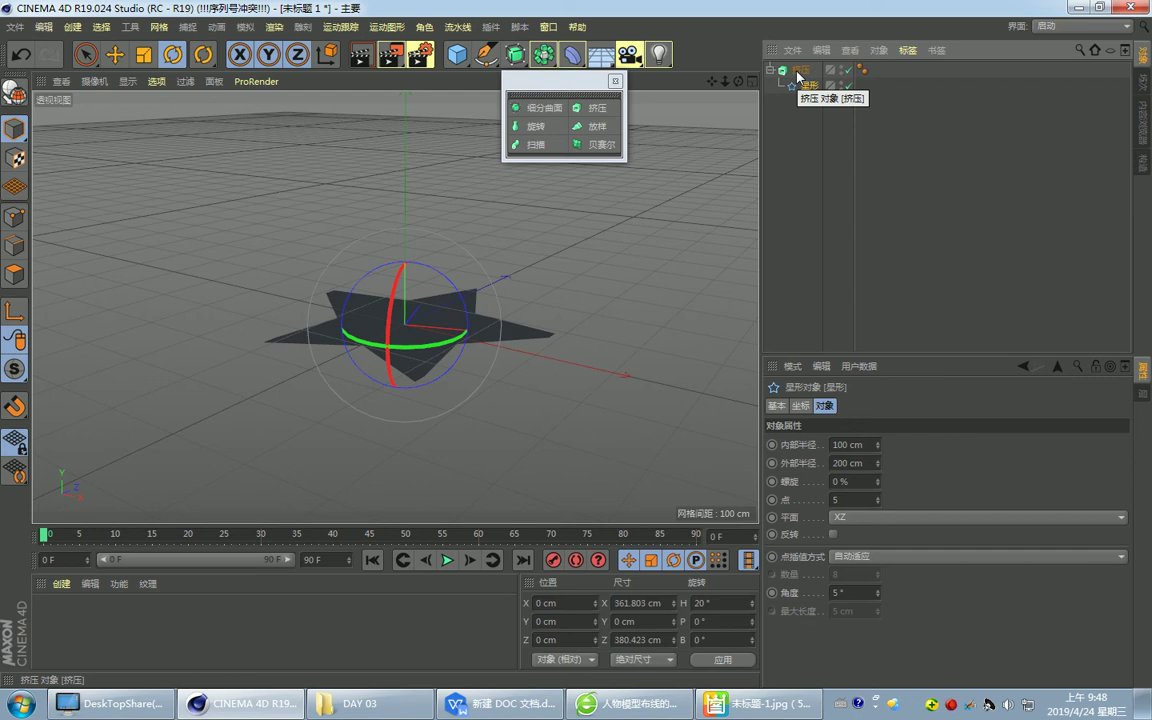
pyautogui.moveTo(452, 357)
pyautogui.keyDown('alt'); pyautogui.mouseDown()
pyautogui.moveTo(432, 273)
pyautogui.moveTo(442, 322)
pyautogui.mouseUp(); pyautogui.keyUp('alt')
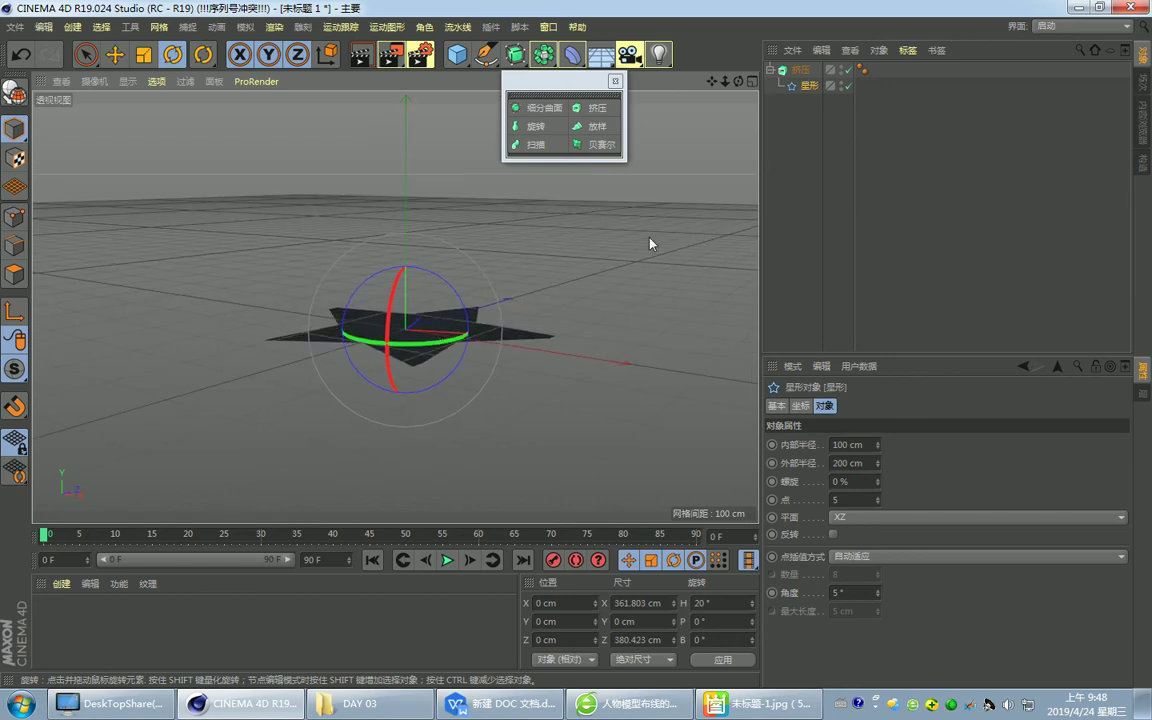
# Select the 挤压 object to show its 20 cm Z movement and 1 subdivision.
pyautogui.click(799, 70)
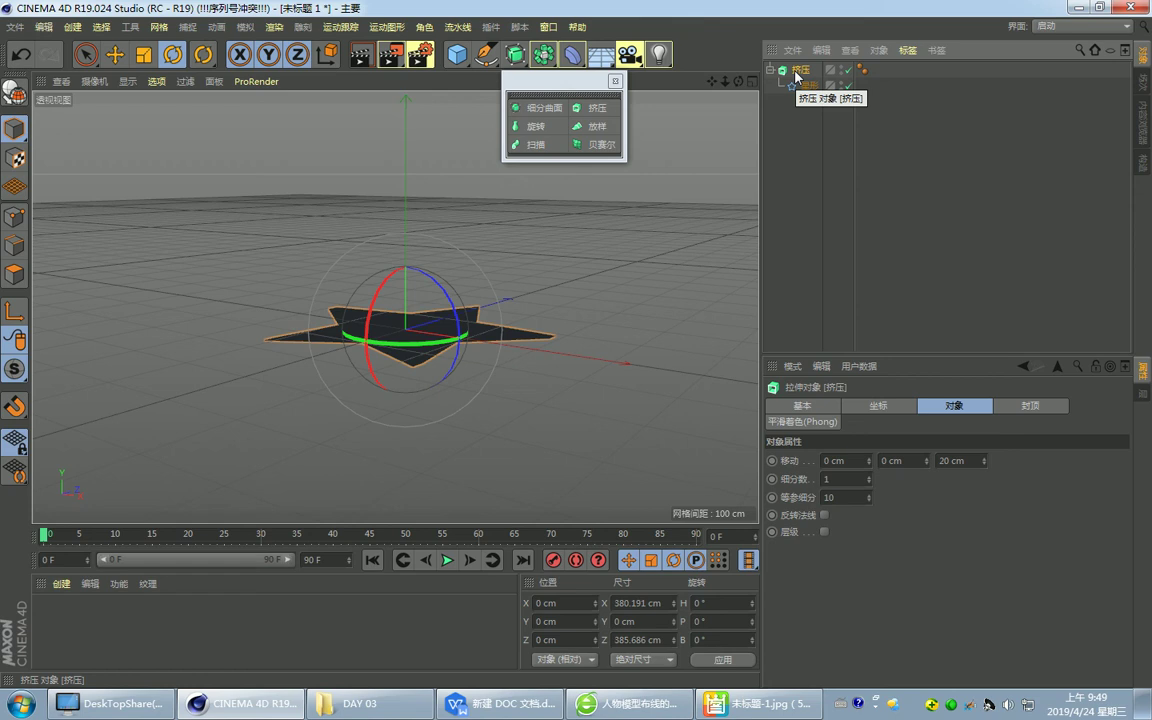
# Try Extrude movement Z 0 cm and Y 200 cm, orbiting to view the result.
pyautogui.doubleClick(958, 461)
pyautogui.write('0')
pyautogui.press('Return')
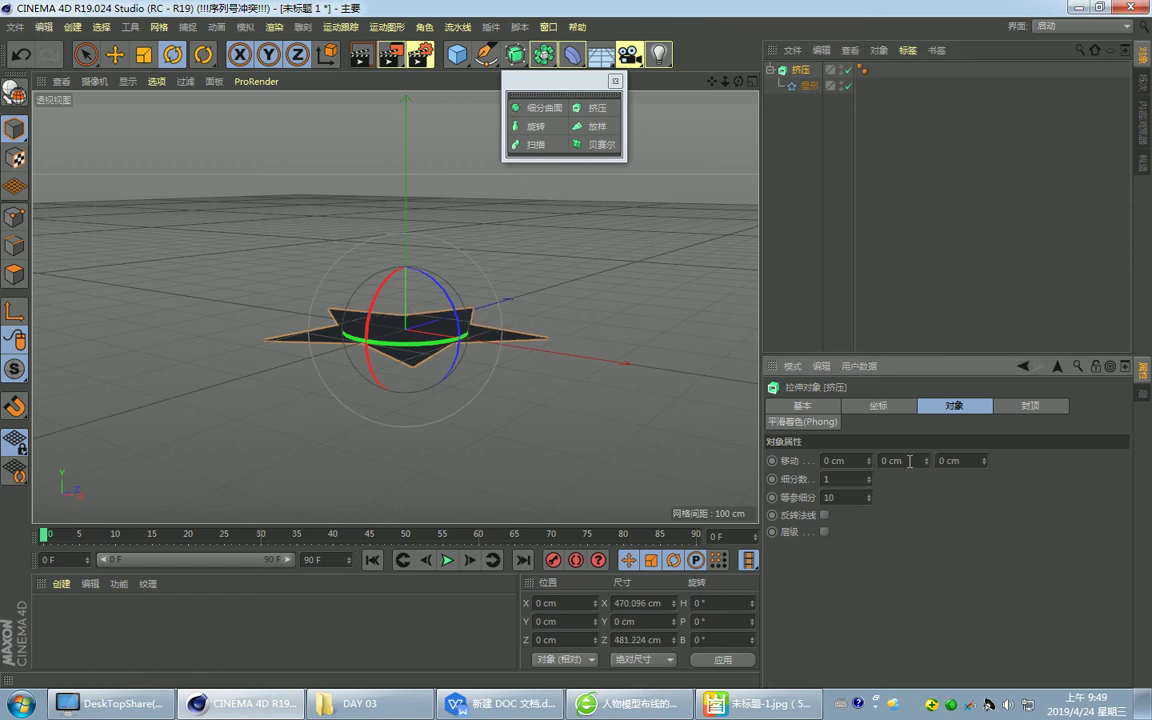
pyautogui.doubleClick(905, 461)
pyautogui.write('200')
pyautogui.press('Return')
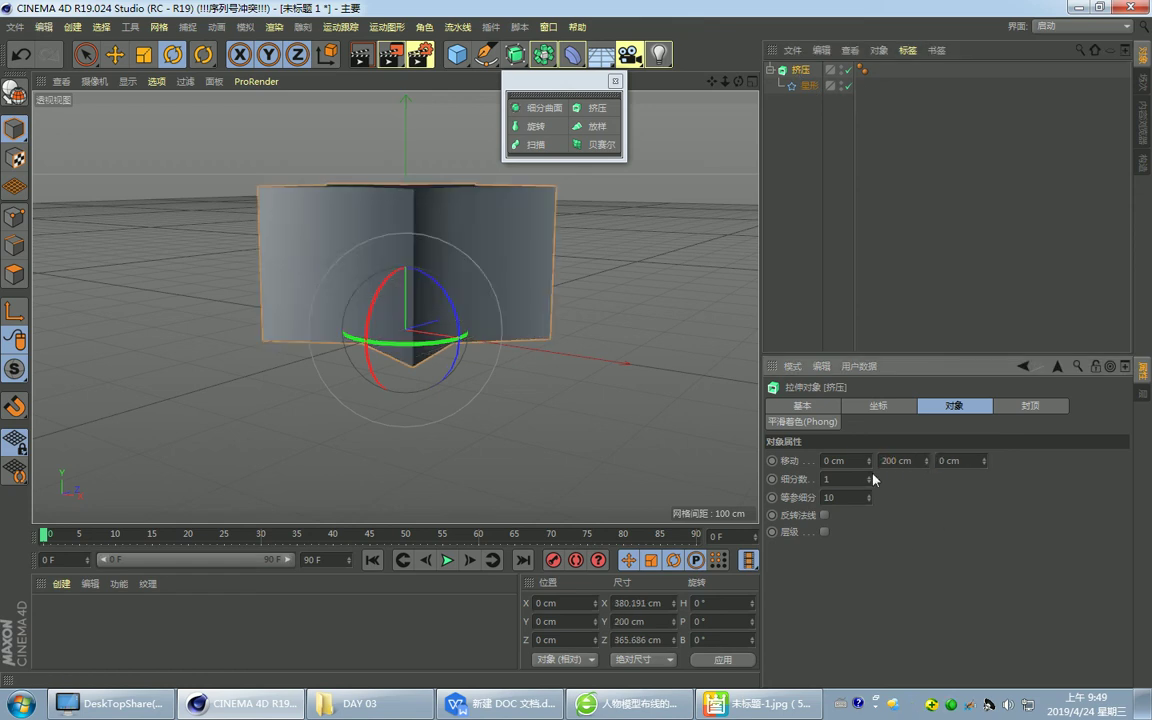
pyautogui.moveTo(419, 239)
pyautogui.keyDown('alt'); pyautogui.mouseDown()
pyautogui.moveTo(433, 308)
pyautogui.moveTo(493, 378)
pyautogui.mouseUp(); pyautogui.keyUp('alt')
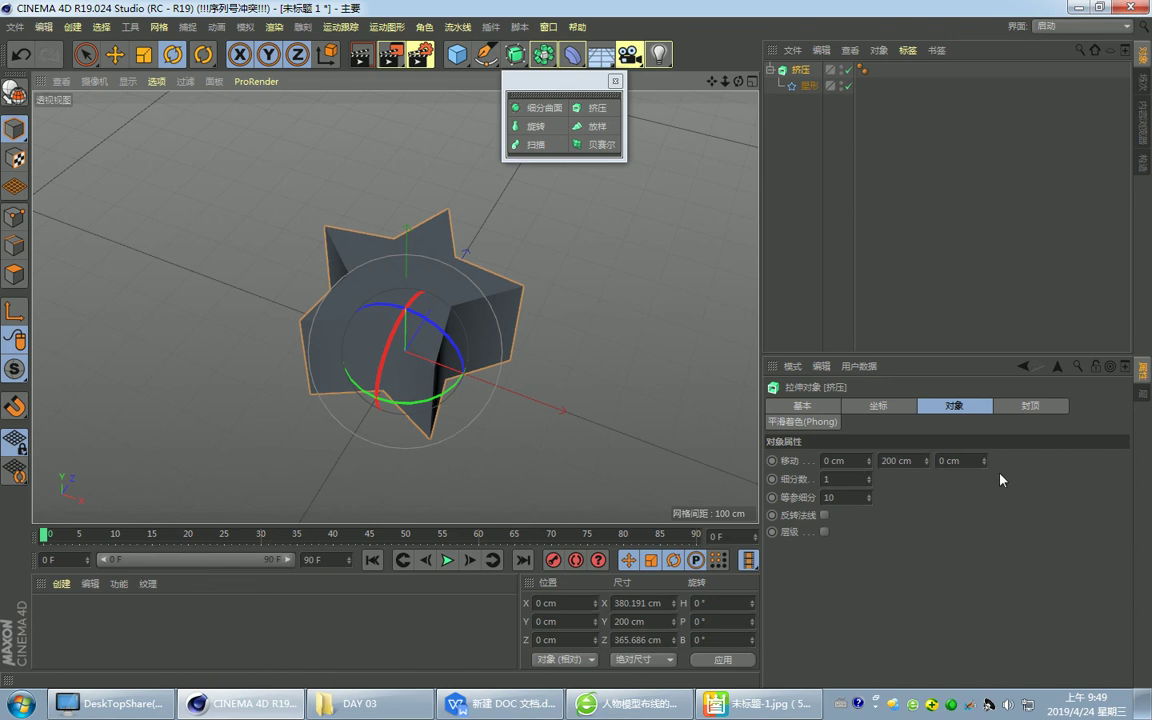
# Reset movement Y to 0 cm and set Z to 20 cm.
pyautogui.doubleClick(900, 460)
pyautogui.write('0')
pyautogui.press('Return')
pyautogui.doubleClick(948, 460)
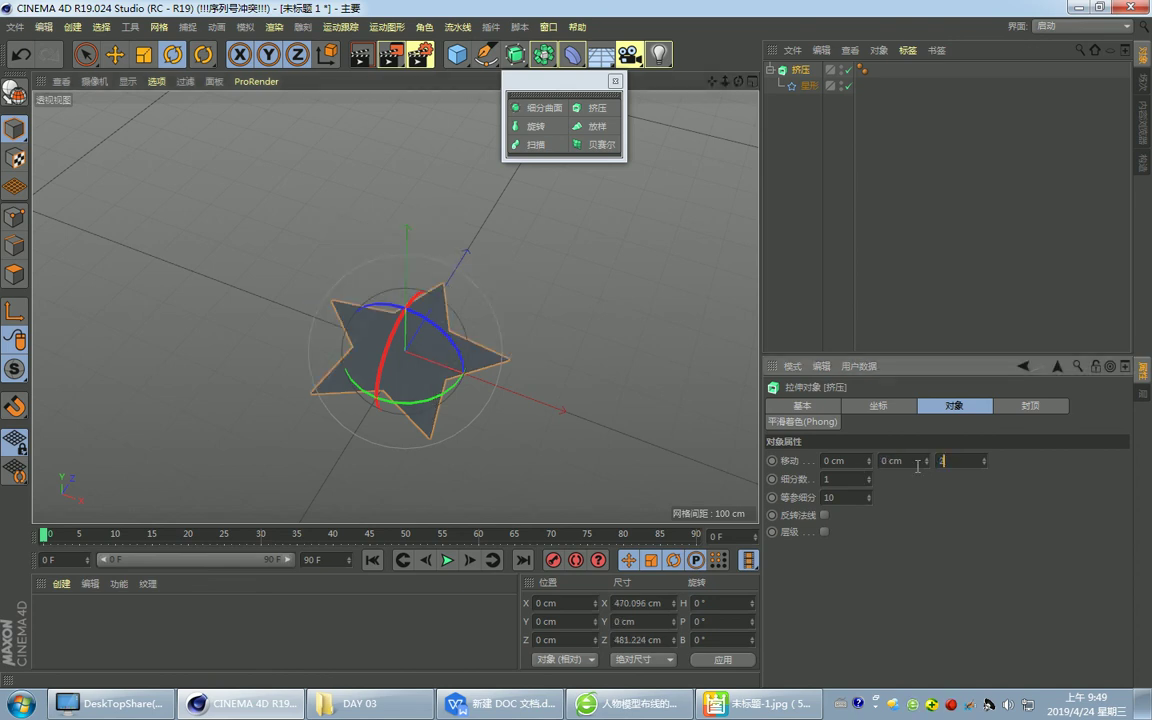
pyautogui.write('20')
pyautogui.press('Return')
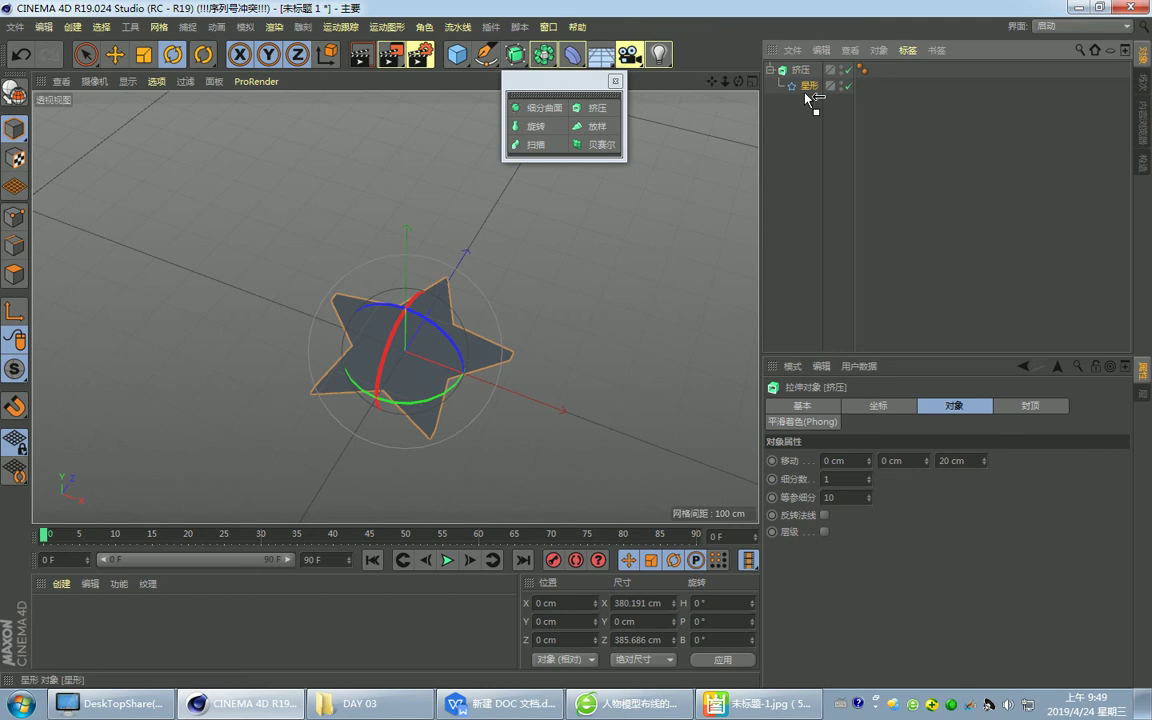
# Pull the star spline out of Extrude and test tilting it, undoing each rotation.
pyautogui.moveTo(800, 86); pyautogui.dragTo(800, 120)
pyautogui.moveTo(450, 378); pyautogui.dragTo(387, 261)
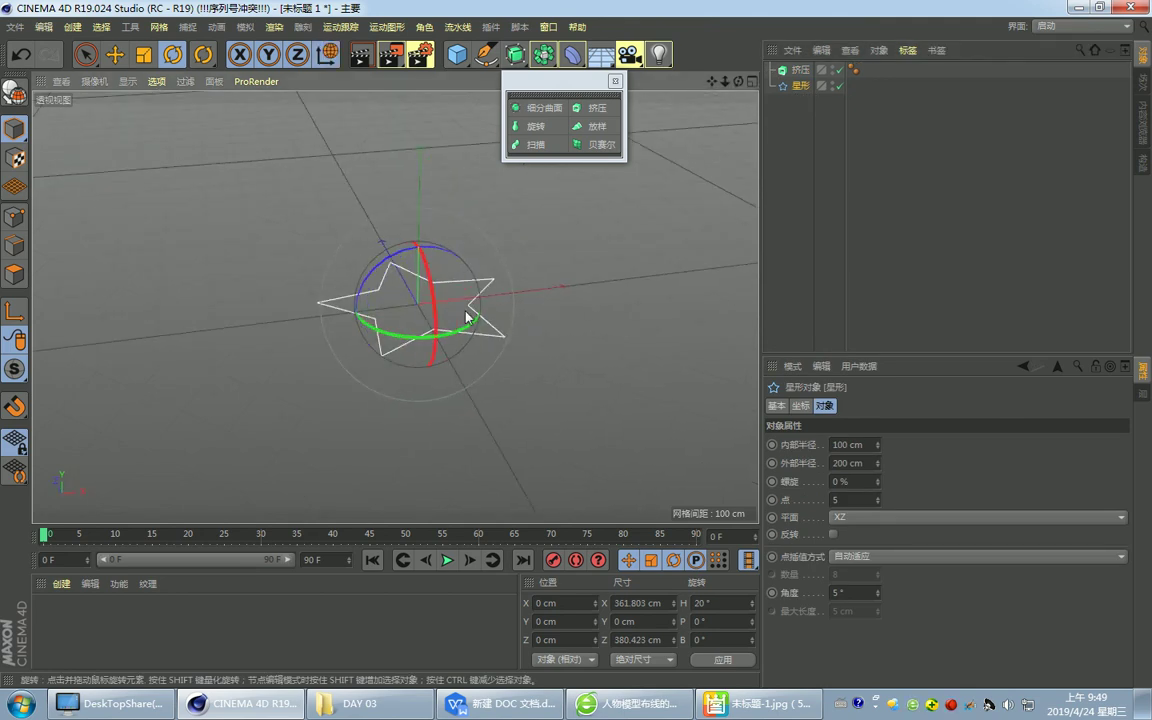
pyautogui.moveTo(540, 275)
pyautogui.keyDown('alt'); pyautogui.mouseDown()
pyautogui.moveTo(430, 290)
pyautogui.moveTo(382, 335)
pyautogui.mouseUp(); pyautogui.keyUp('alt')
pyautogui.hotkey('ctrl', 'z')
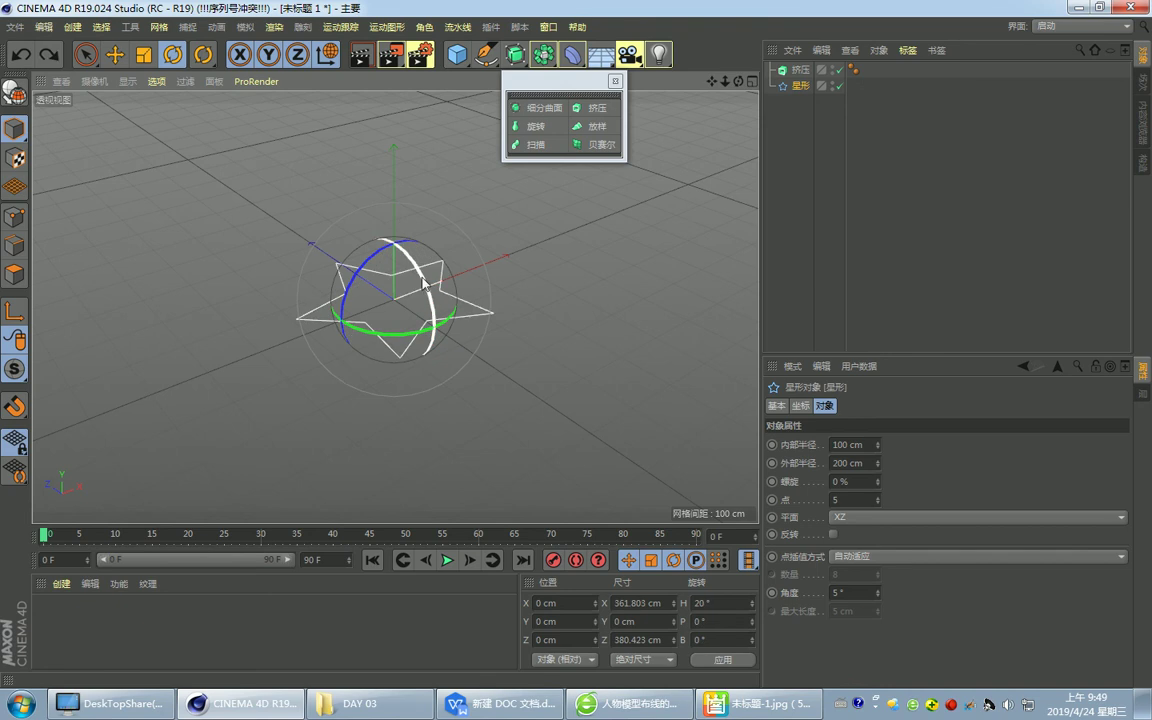
pyautogui.moveTo(421, 285)
pyautogui.mouseDown()
pyautogui.moveTo(421, 371)
pyautogui.moveTo(545, 327)
pyautogui.moveTo(375, 314)
pyautogui.moveTo(380, 280)
pyautogui.moveTo(450, 290)
pyautogui.mouseUp()
pyautogui.hotkey('ctrl', 'z')
# Nest the star spline back under 挤压 with the Move tool and reselect 挤压.
pyautogui.press('e')
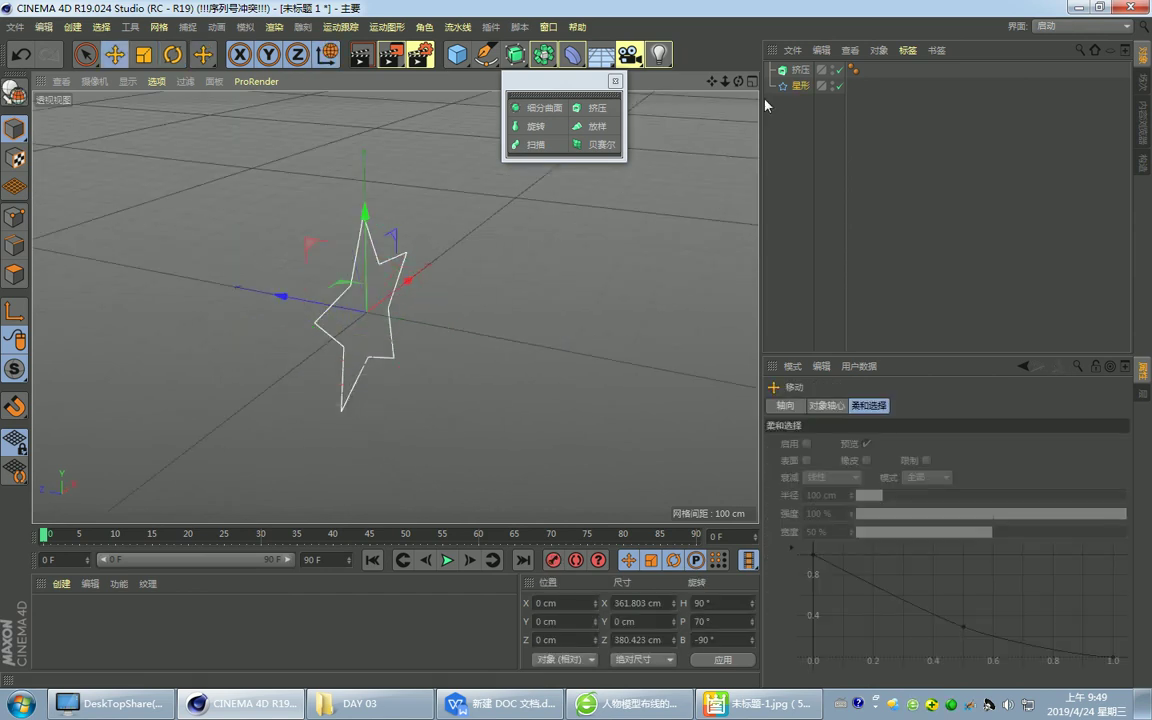
pyautogui.moveTo(800, 86); pyautogui.dragTo(800, 70)
pyautogui.keyDown('alt'); pyautogui.moveTo(410, 335); pyautogui.dragTo(452, 318); pyautogui.keyUp('alt')
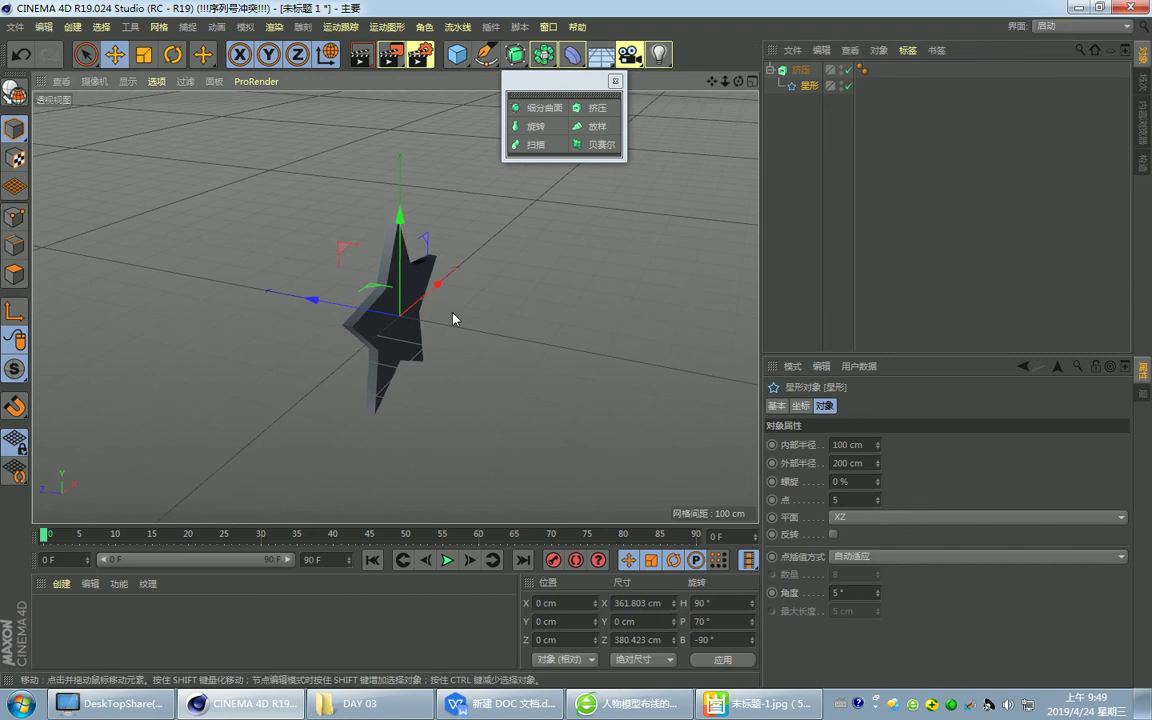
pyautogui.click(795, 78)
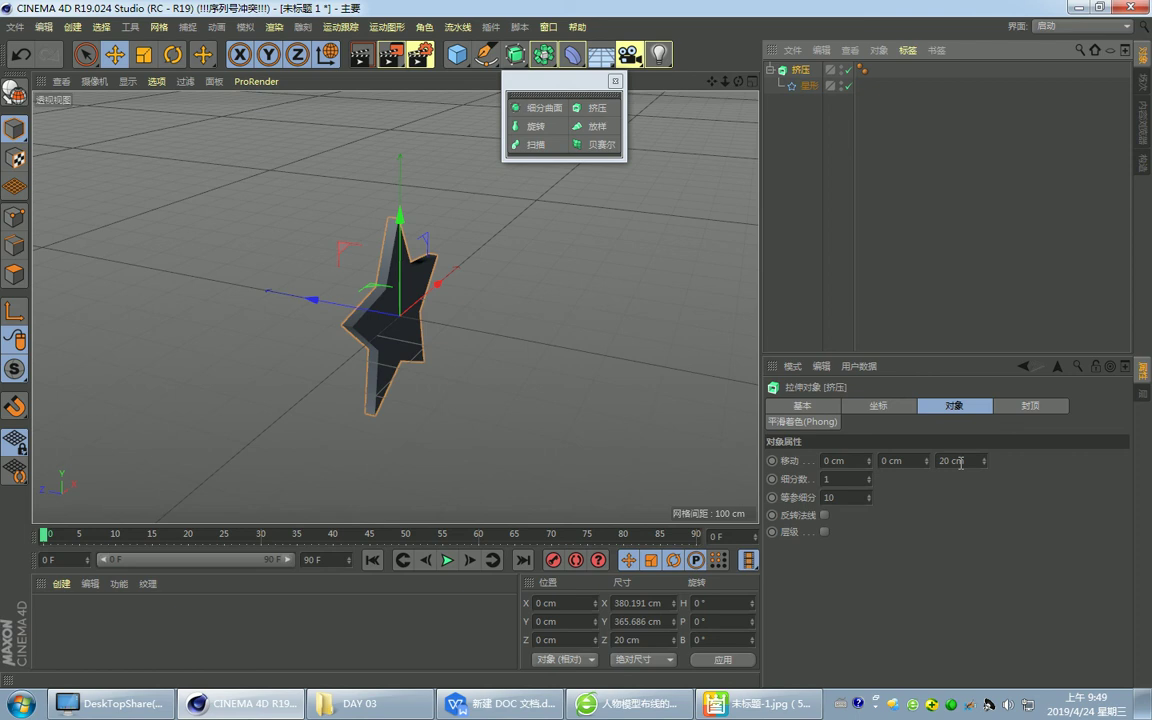
# Try Extrude movement Z 0 cm and Y 200 cm, then reset Y to 0 cm.
pyautogui.doubleClick(960, 462)
pyautogui.write('0')
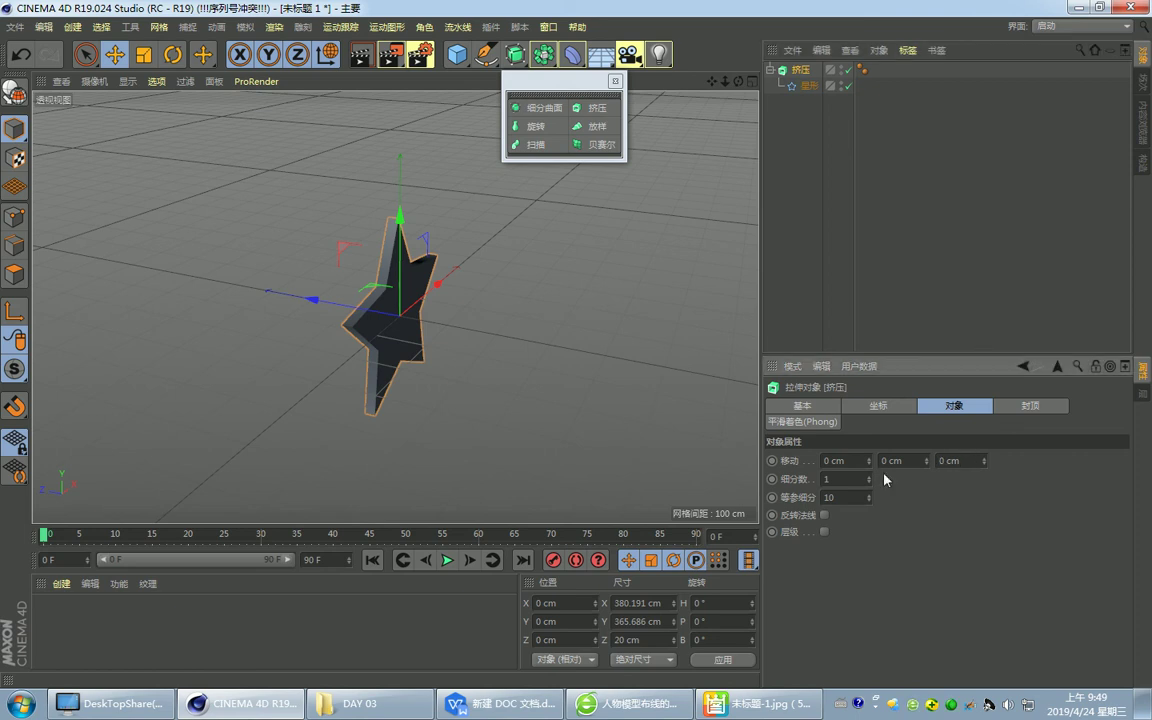
pyautogui.click(886, 461)
pyautogui.write('200')
pyautogui.press('Return')
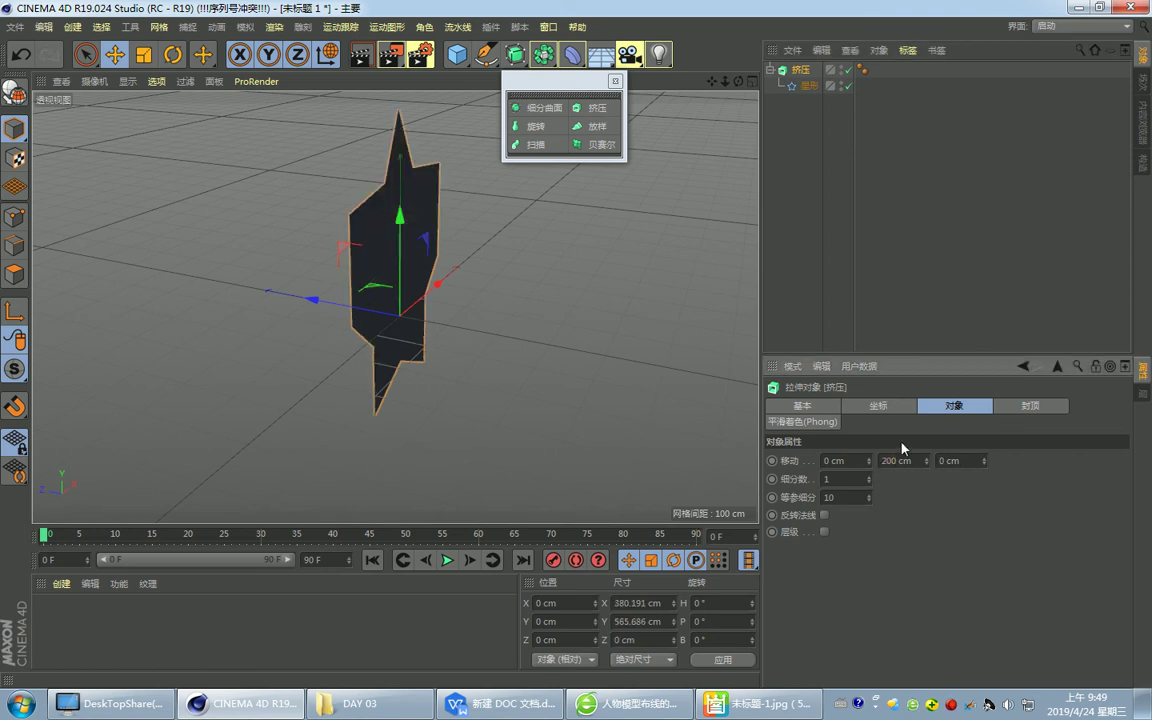
pyautogui.moveTo(395, 257)
pyautogui.keyDown('alt'); pyautogui.mouseDown()
pyautogui.moveTo(429, 288)
pyautogui.moveTo(517, 278)
pyautogui.mouseUp(); pyautogui.keyUp('alt')
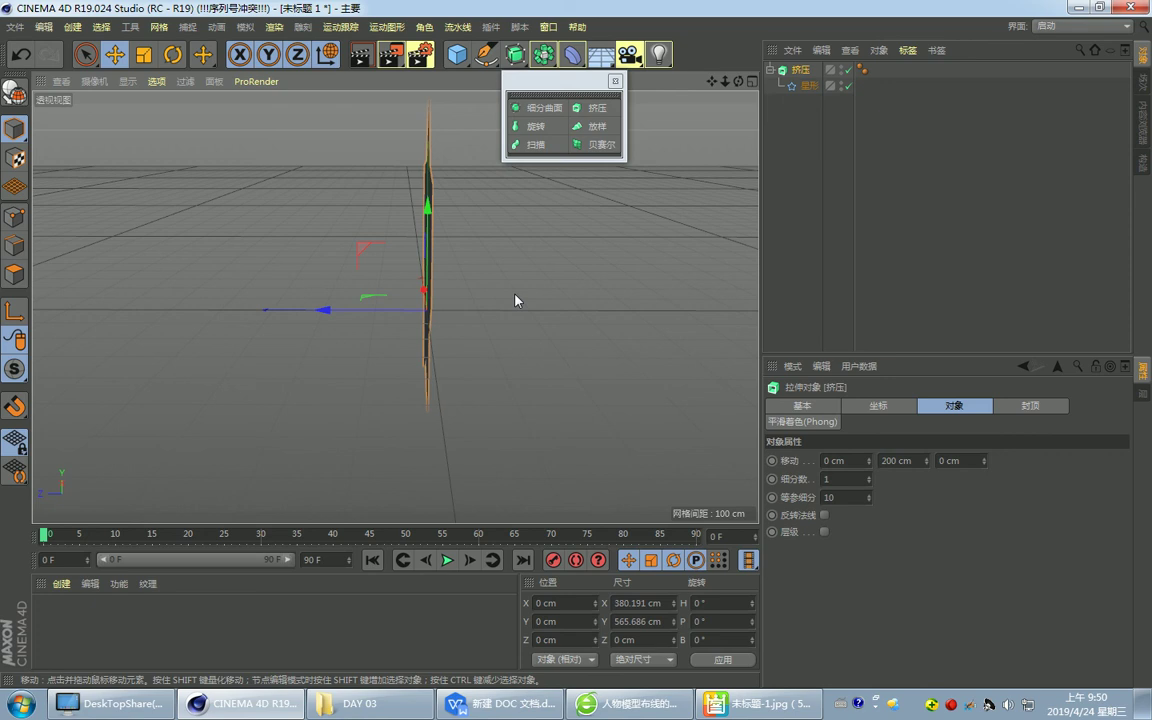
pyautogui.doubleClick(903, 460)
pyautogui.write('0')
pyautogui.press('Return')
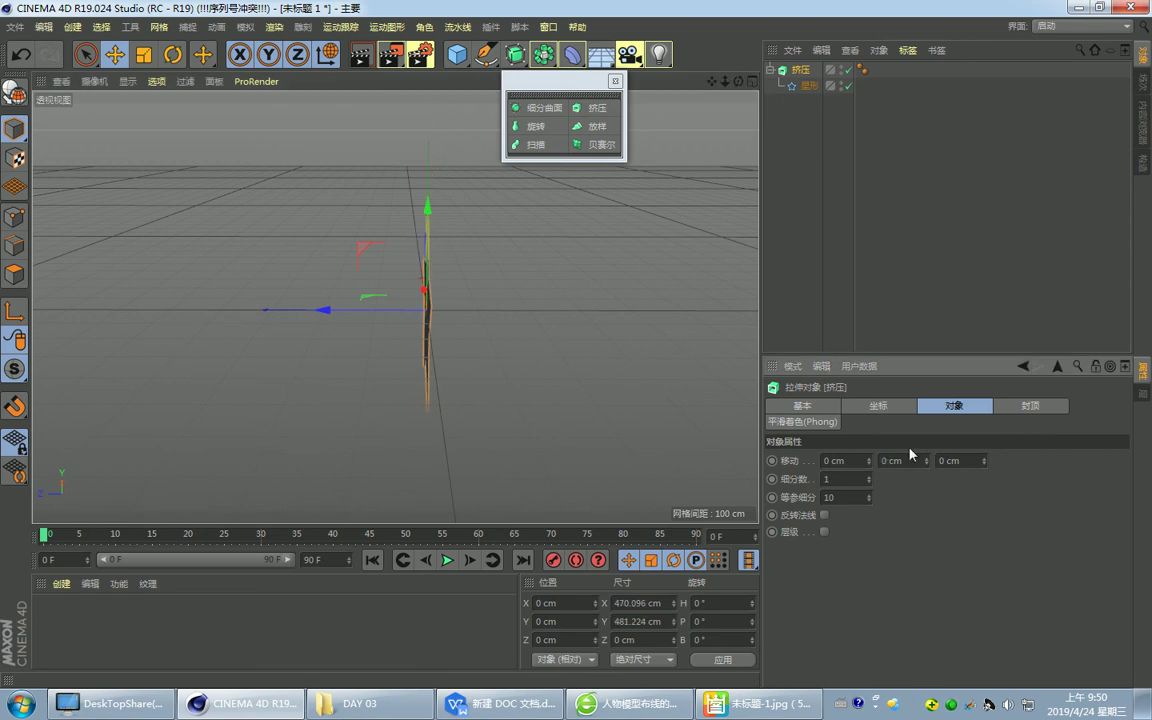
pyautogui.keyDown('alt'); pyautogui.moveTo(514, 321); pyautogui.dragTo(360, 337); pyautogui.keyUp('alt')
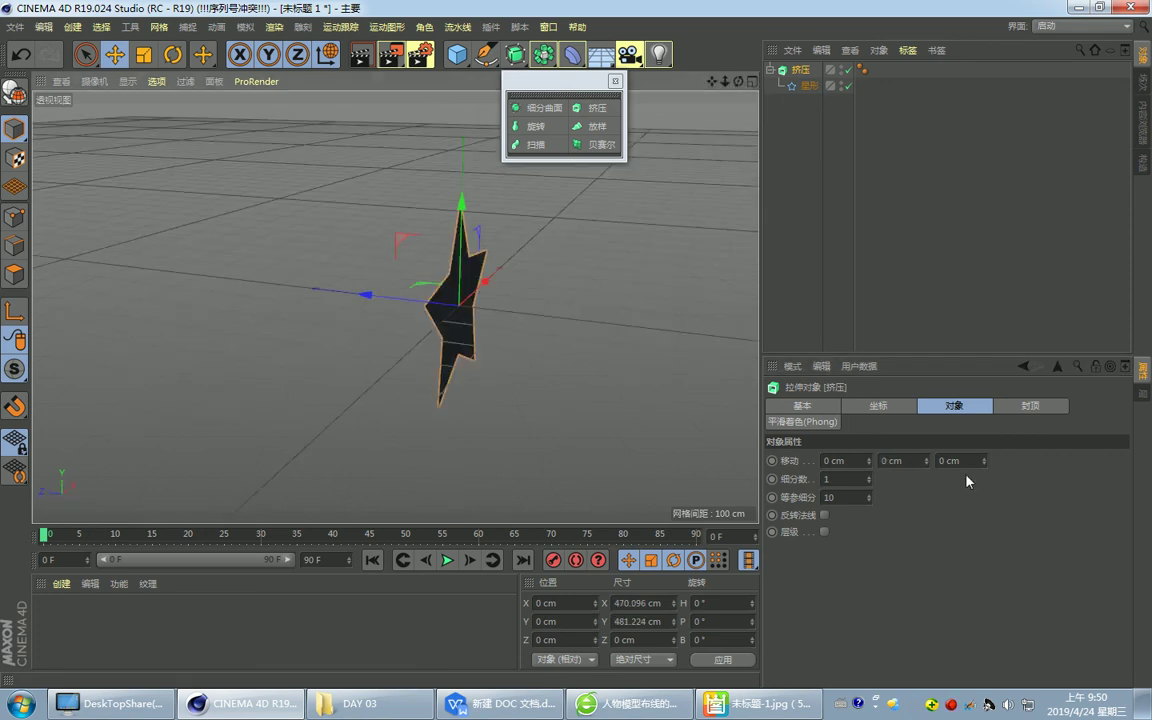
# Set movement Y to 200 cm and Z to 20 cm, orbiting to inspect the star.
pyautogui.doubleClick(903, 460)
pyautogui.write('200')
pyautogui.press('Tab')
pyautogui.write('20')
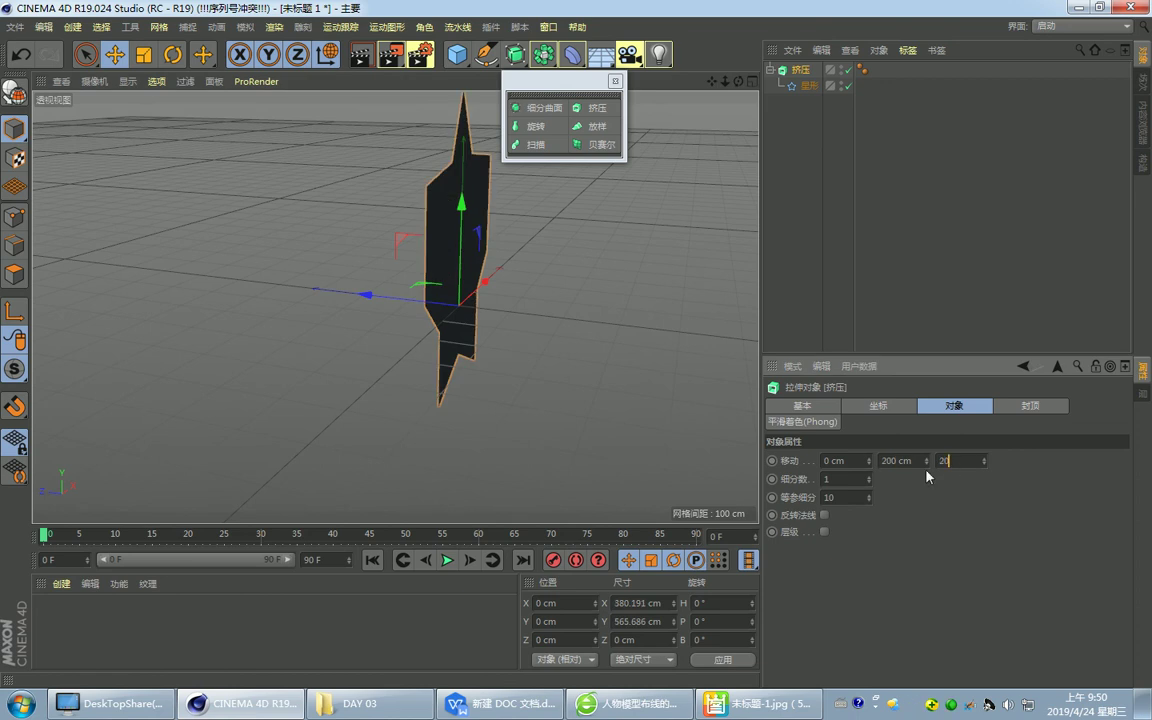
pyautogui.moveTo(420, 300)
pyautogui.keyDown('alt'); pyautogui.mouseDown()
pyautogui.moveTo(283, 313)
pyautogui.moveTo(407, 250)
pyautogui.mouseUp(); pyautogui.keyUp('alt')
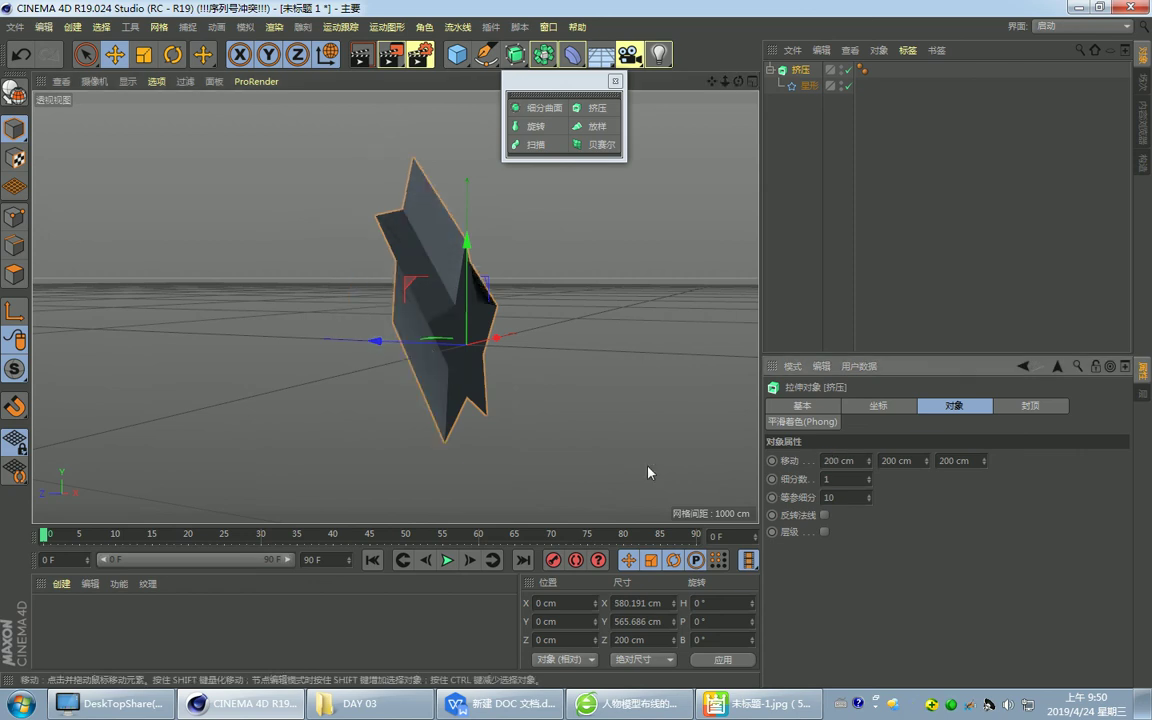
pyautogui.moveTo(480, 332)
pyautogui.keyDown('alt'); pyautogui.mouseDown()
pyautogui.moveTo(406, 337)
pyautogui.moveTo(450, 303)
pyautogui.mouseUp(); pyautogui.keyUp('alt')
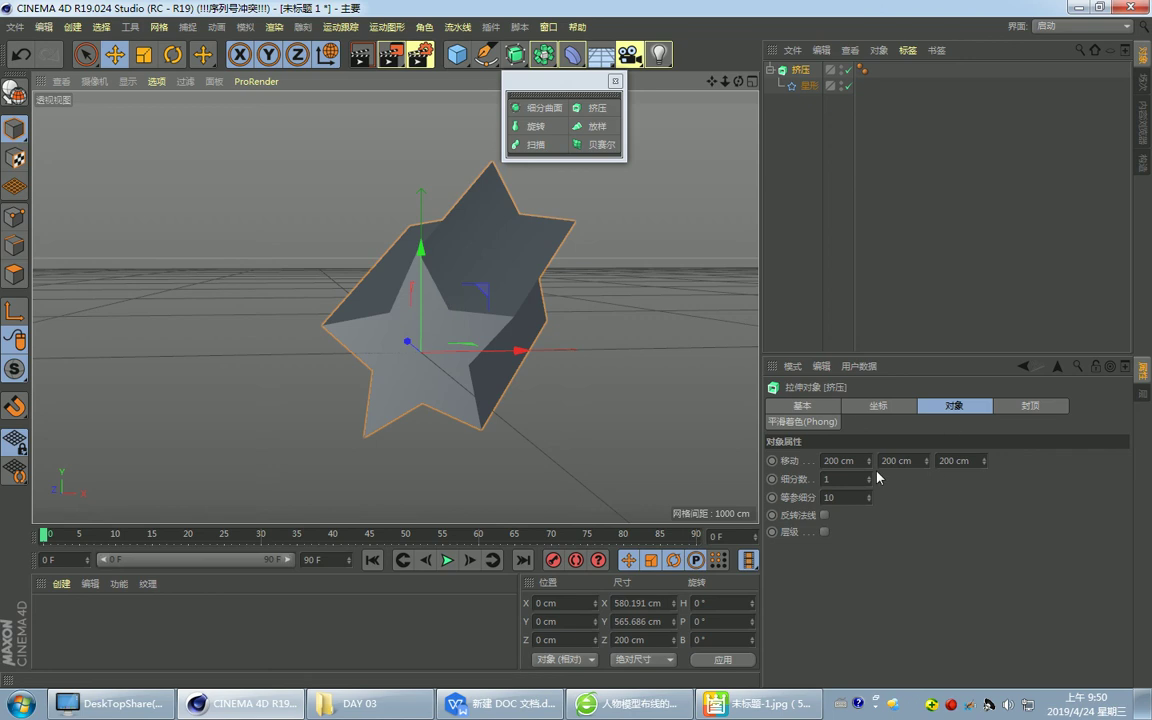
# Zero X, Y and Z movement, then drag Y to 3 cm and Z to 327 cm.
pyautogui.doubleClick(845, 460)
pyautogui.write('0')
pyautogui.press('Return')
pyautogui.doubleClick(904, 460)
pyautogui.write('0')
pyautogui.press('Tab')
pyautogui.write('0')
pyautogui.press('Return')
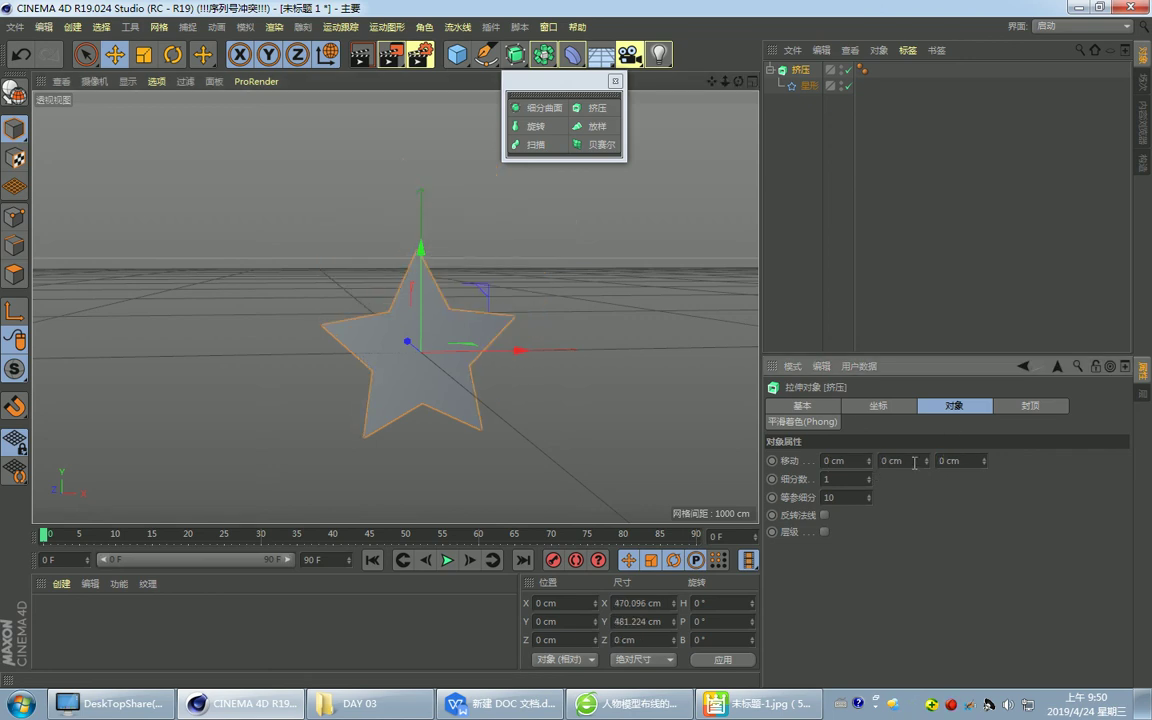
pyautogui.press('Return')
pyautogui.moveTo(930, 463)
pyautogui.mouseDown()
pyautogui.moveTo(969, 461)
pyautogui.moveTo(964, 290)
pyautogui.mouseUp()
pyautogui.moveTo(617, 347)
pyautogui.keyDown('alt'); pyautogui.mouseDown()
pyautogui.moveTo(573, 380)
pyautogui.moveTo(551, 379)
pyautogui.mouseUp(); pyautogui.keyUp('alt')
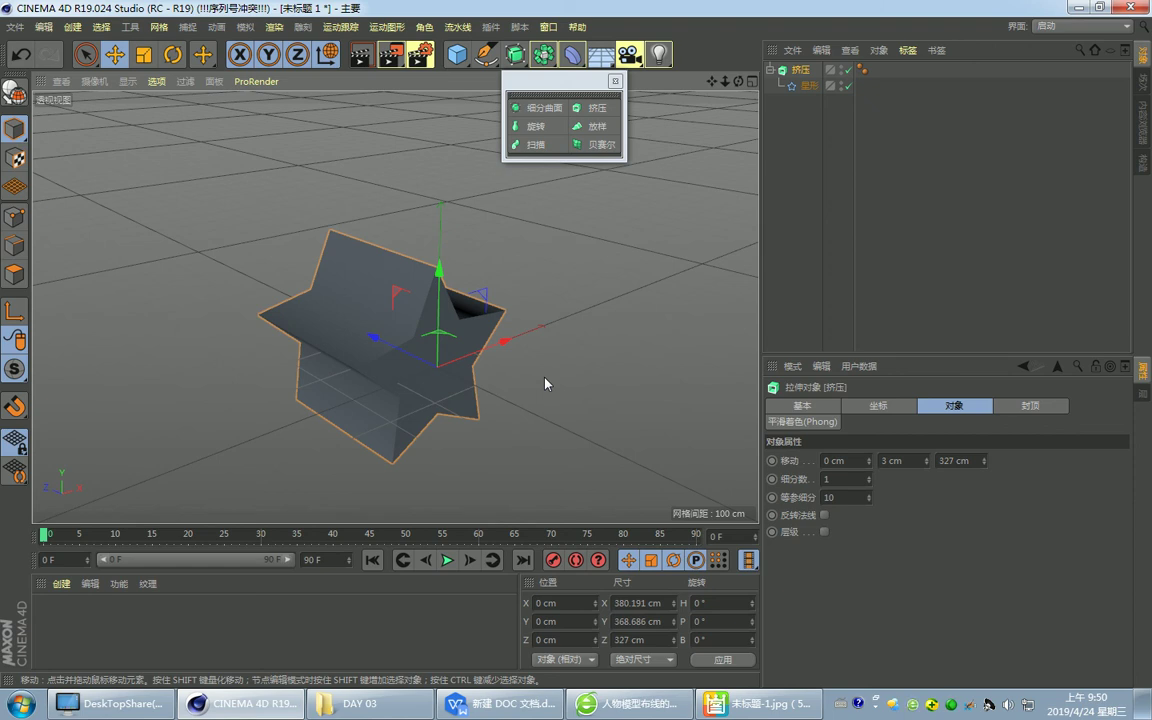
# Hide the extruded star and create a new Text spline.
pyautogui.click(769, 69)
pyautogui.click(837, 70)
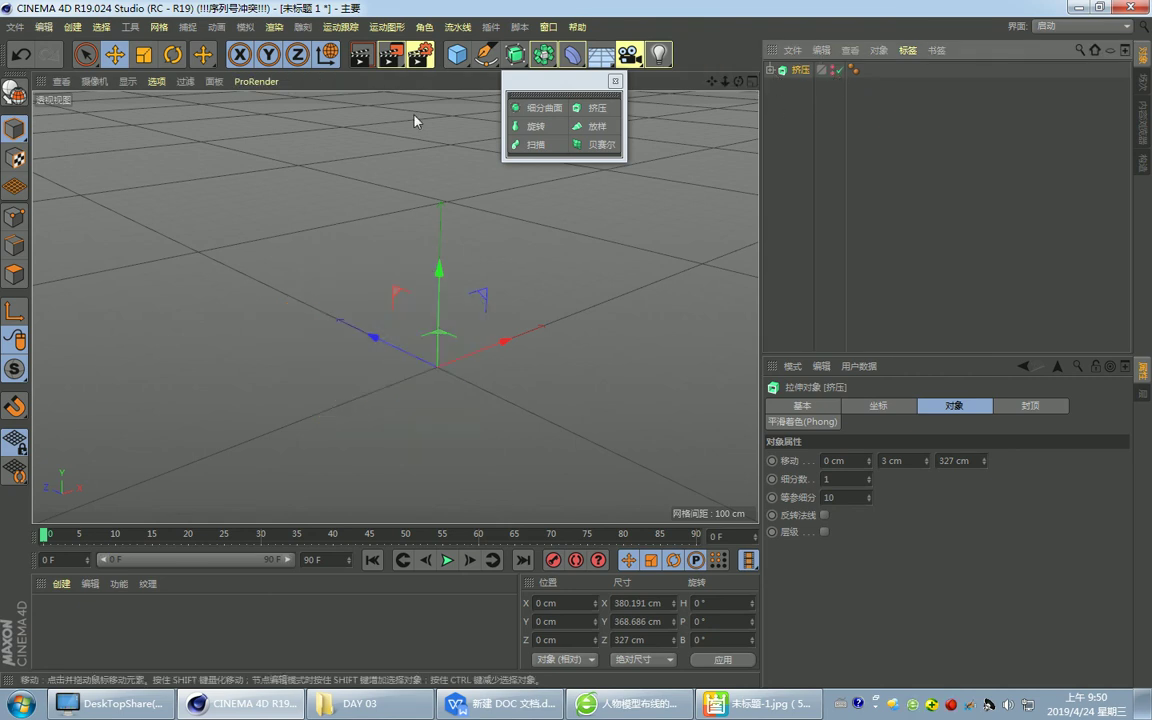
pyautogui.click(386, 27)
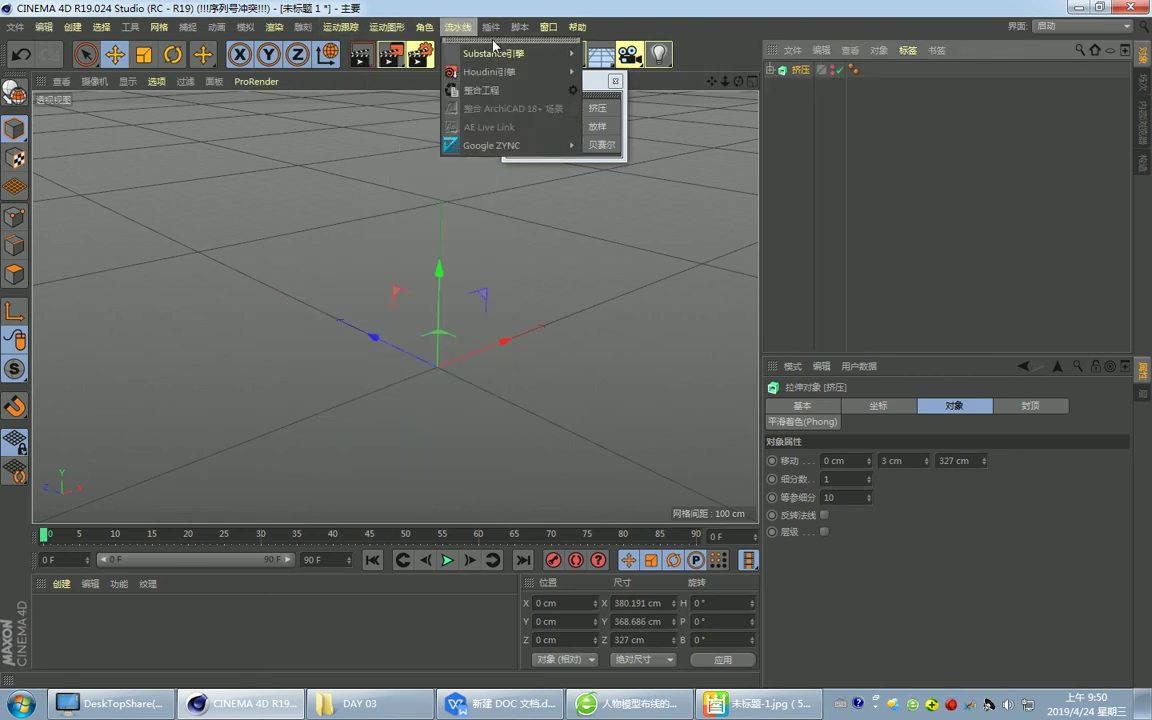
pyautogui.click(485, 55)
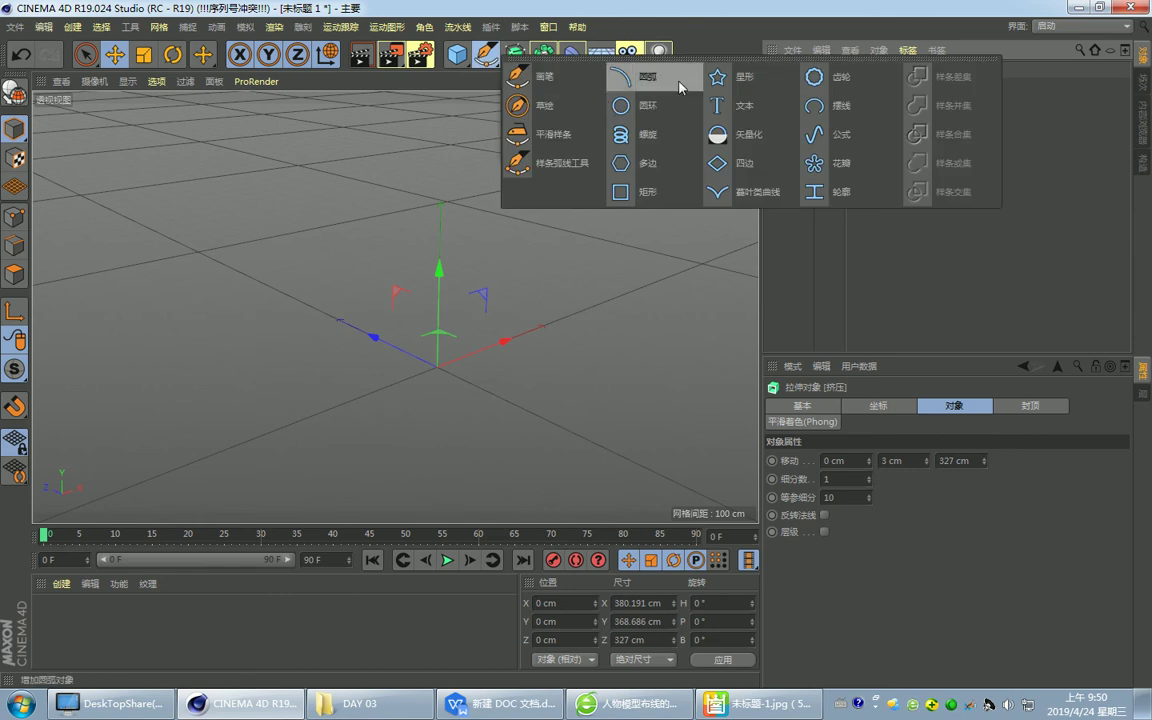
pyautogui.click(748, 108)
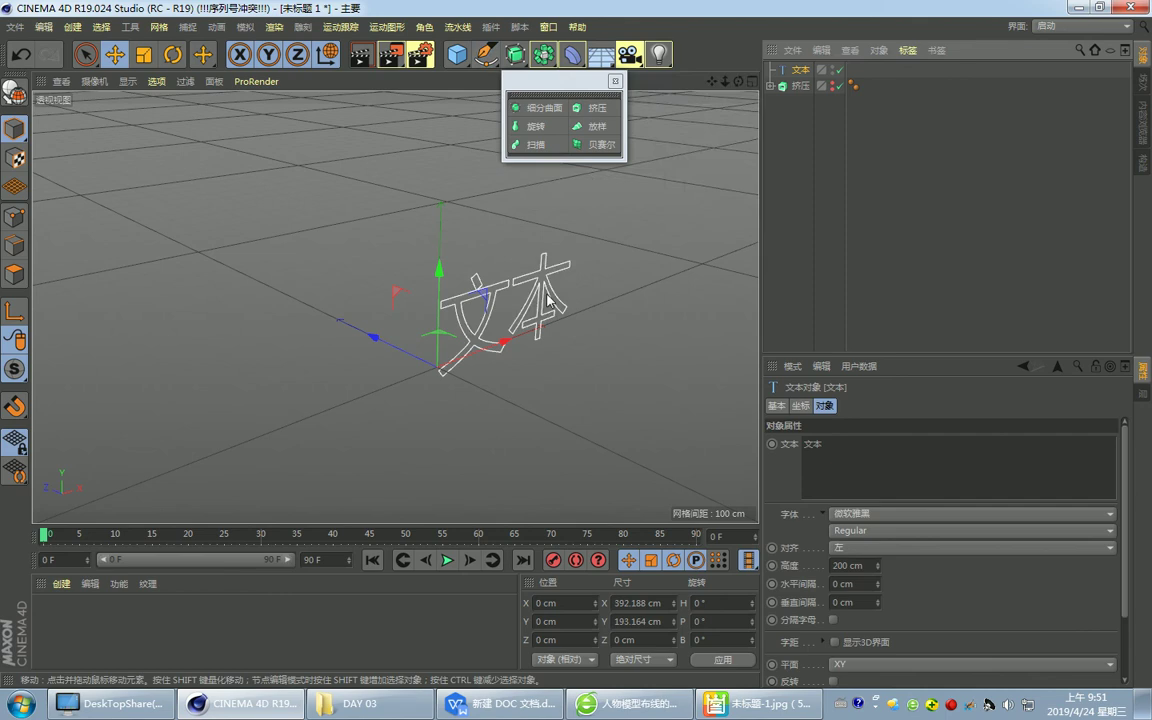
pyautogui.moveTo(440, 330)
pyautogui.keyDown('alt'); pyautogui.mouseDown()
pyautogui.moveTo(411, 360)
pyautogui.moveTo(466, 338)
pyautogui.moveTo(380, 310)
pyautogui.mouseUp(); pyautogui.keyUp('alt')
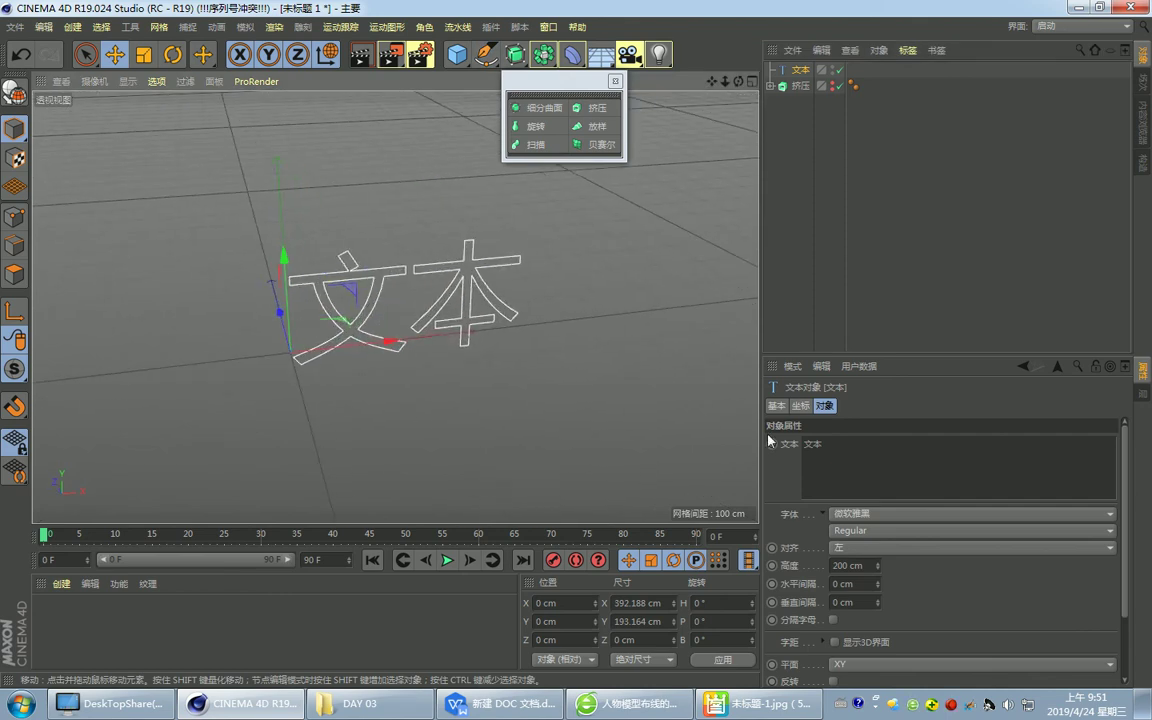
# Change the text to 'asdk!!!' and move the text object left along X.
pyautogui.click(830, 448)
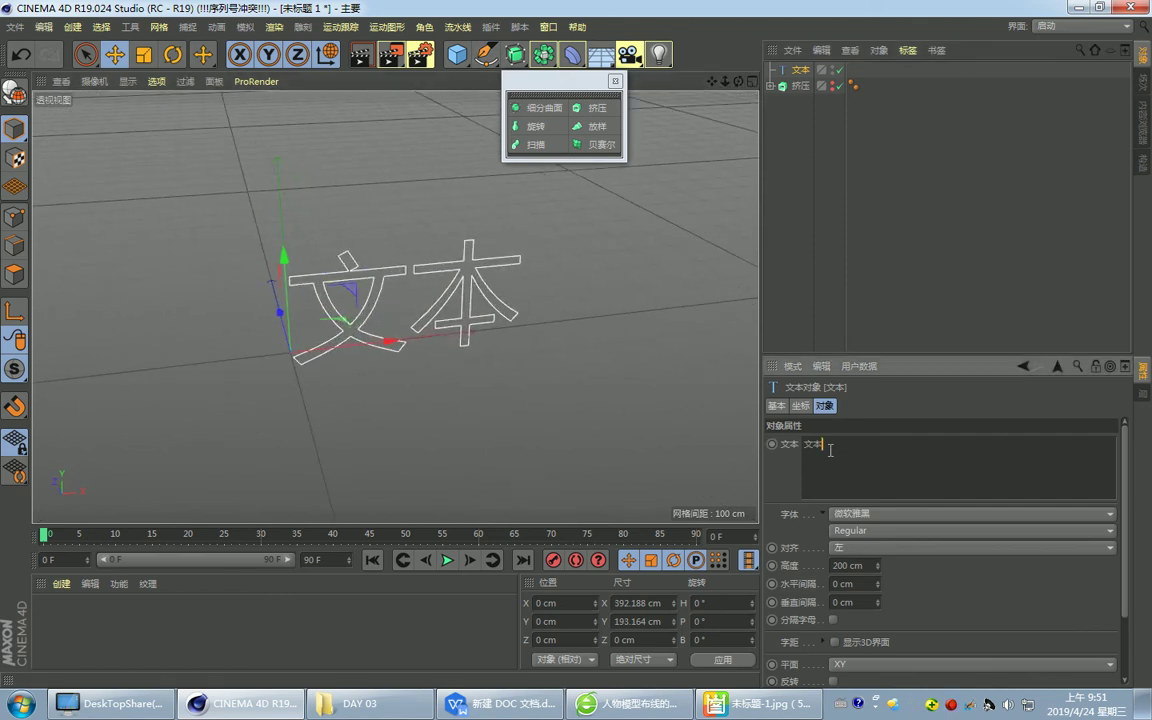
pyautogui.press('BackSpace')
pyautogui.press('BackSpace')
pyautogui.write('asdk')
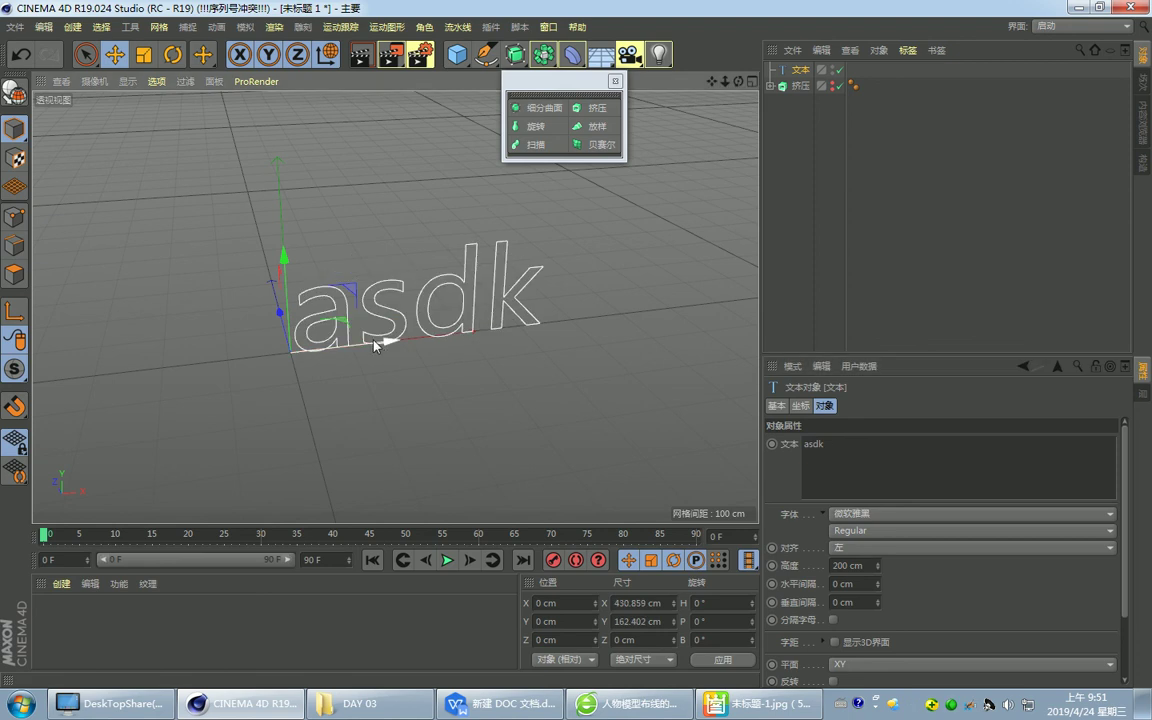
pyautogui.moveTo(376, 345); pyautogui.dragTo(233, 350)
pyautogui.click(839, 444)
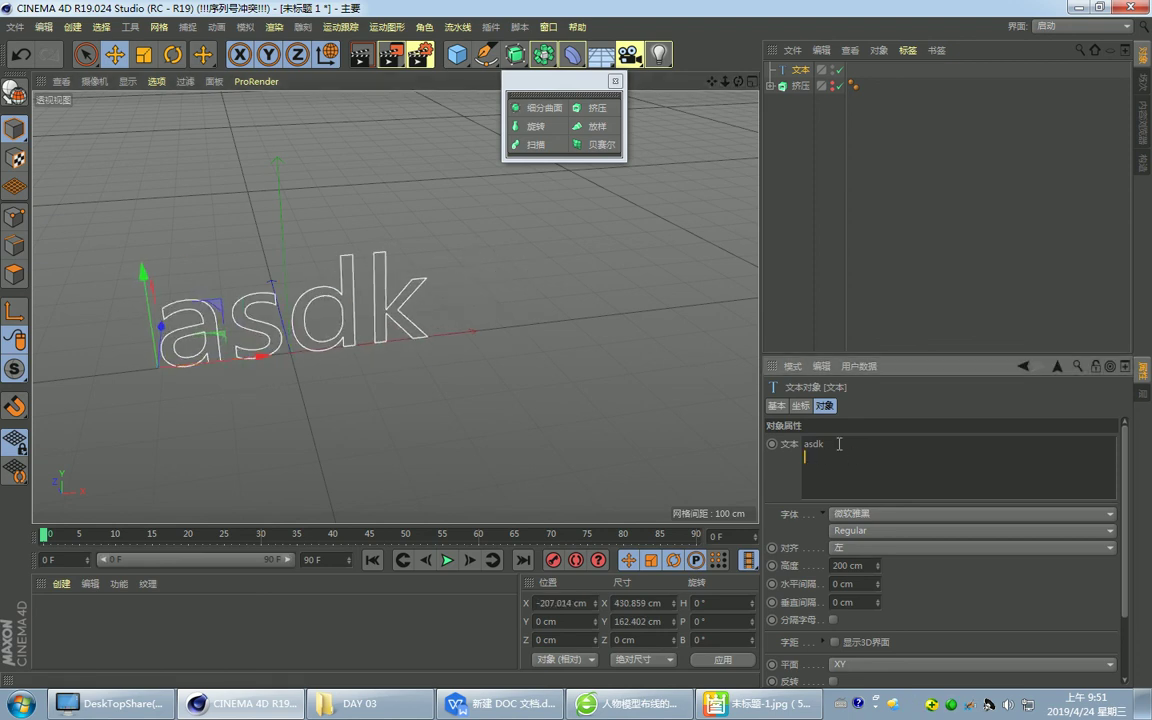
pyautogui.write('!!!')
pyautogui.click(310, 380)
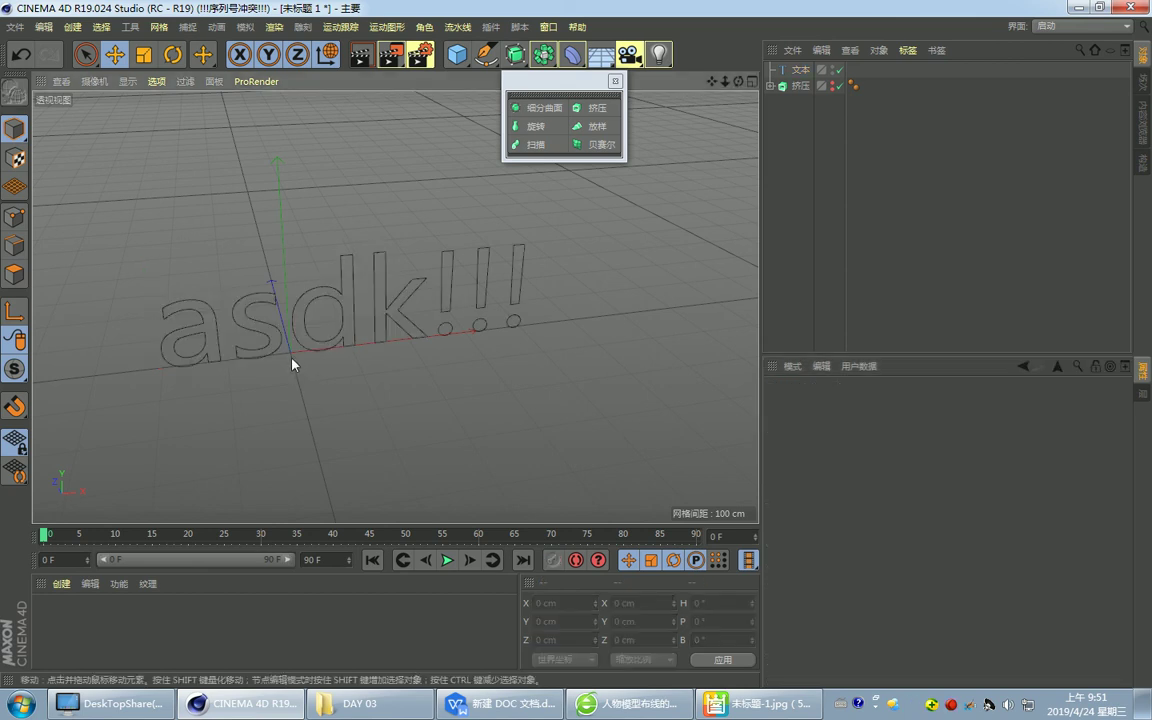
pyautogui.click(314, 311)
# Replace the text with '大撒旦法', deleting the asdk!!! line, and reselect the text object.
pyautogui.click(850, 456)
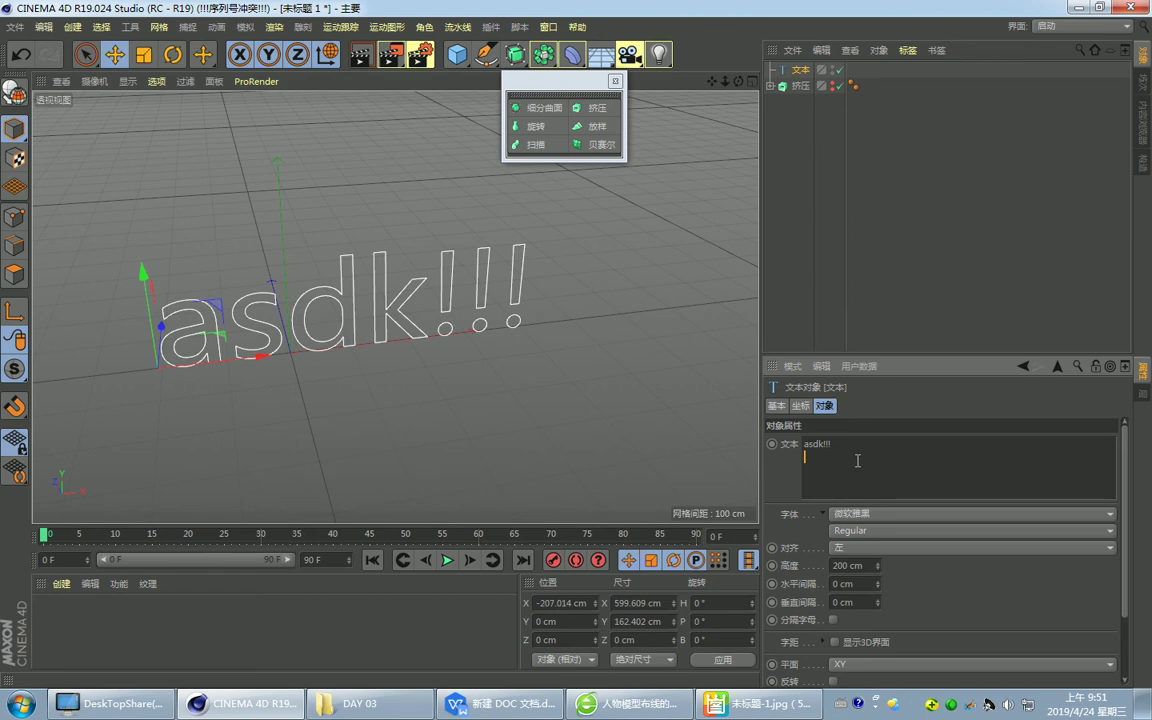
pyautogui.press('Return')
pyautogui.write('大趣旦涉')
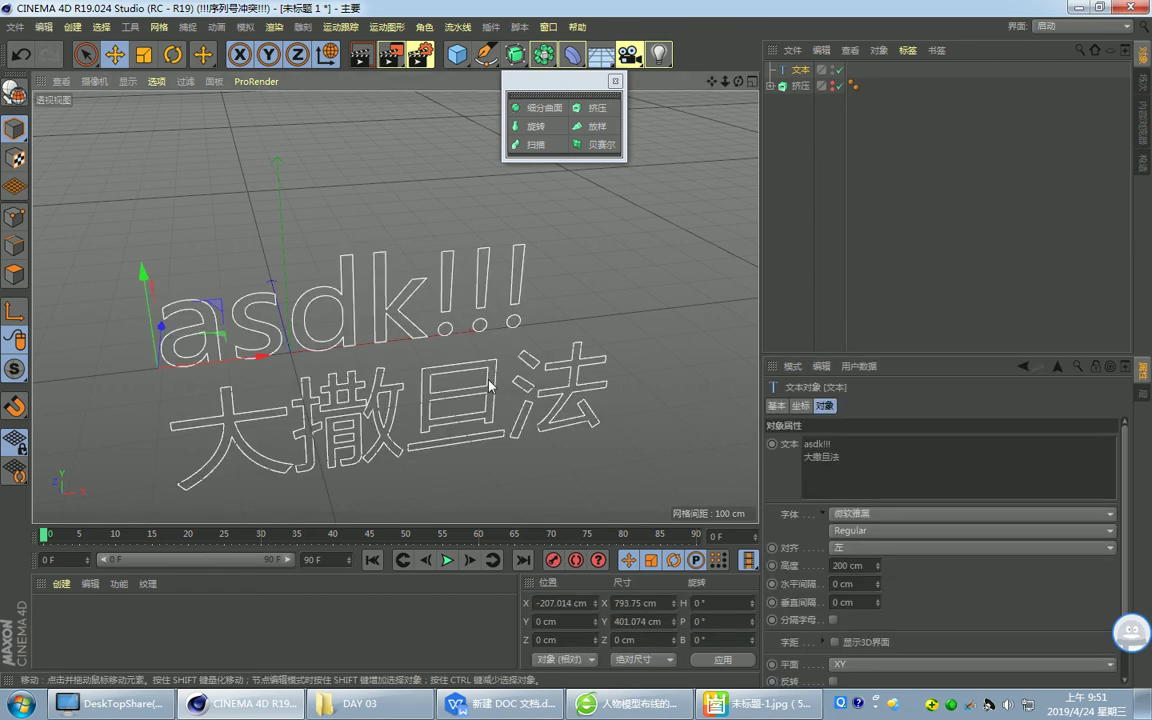
pyautogui.click(832, 443)
pyautogui.press('BackSpace')
pyautogui.press('BackSpace')
pyautogui.press('BackSpace')
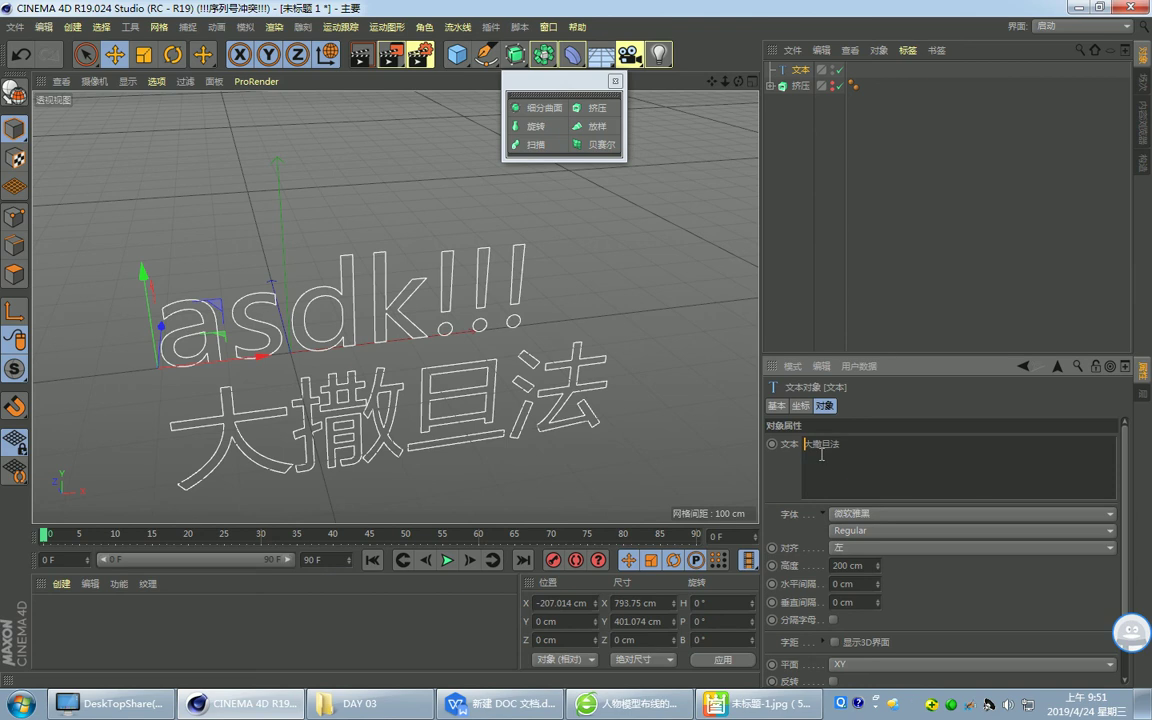
pyautogui.click(548, 475)
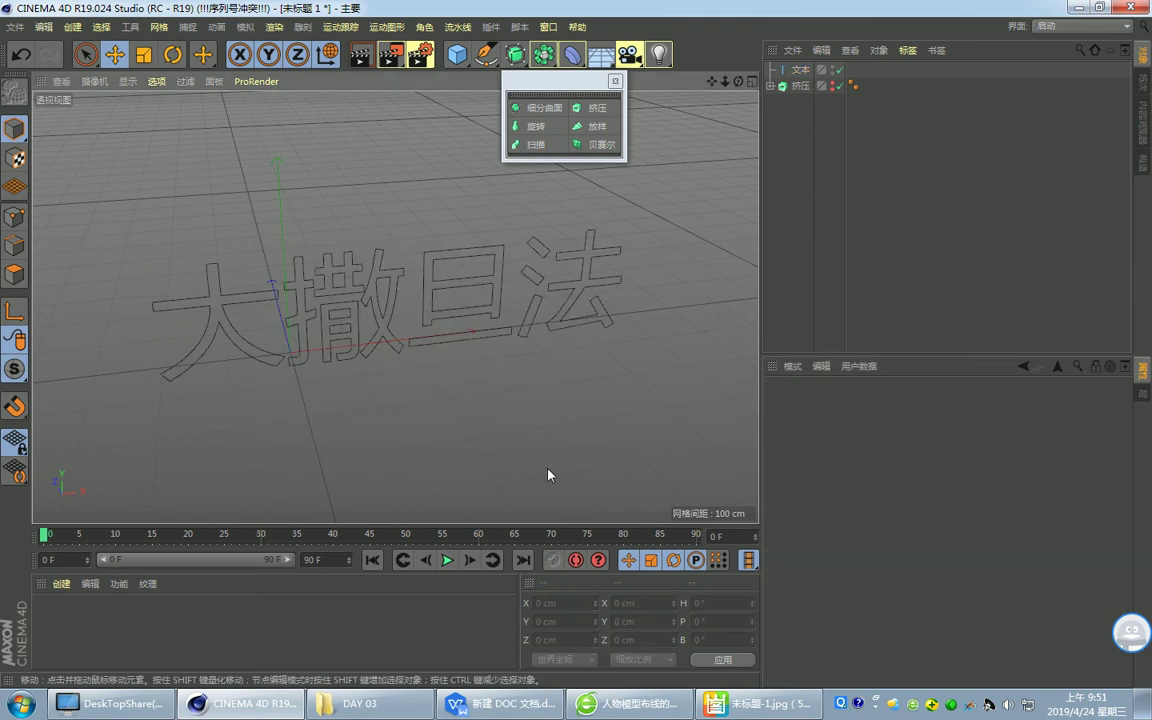
pyautogui.click(361, 294)
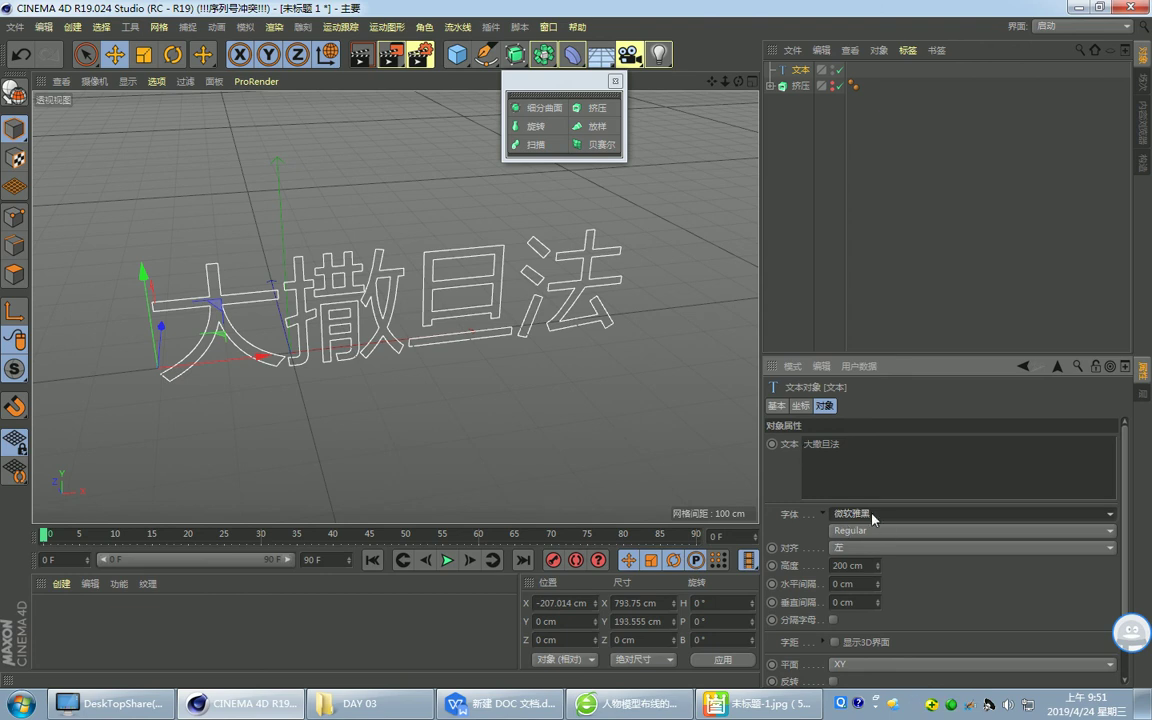
# Scroll the Font dropdown and pick 方正姚体繁体 for the 大撒旦法 text.
pyautogui.click(845, 515)
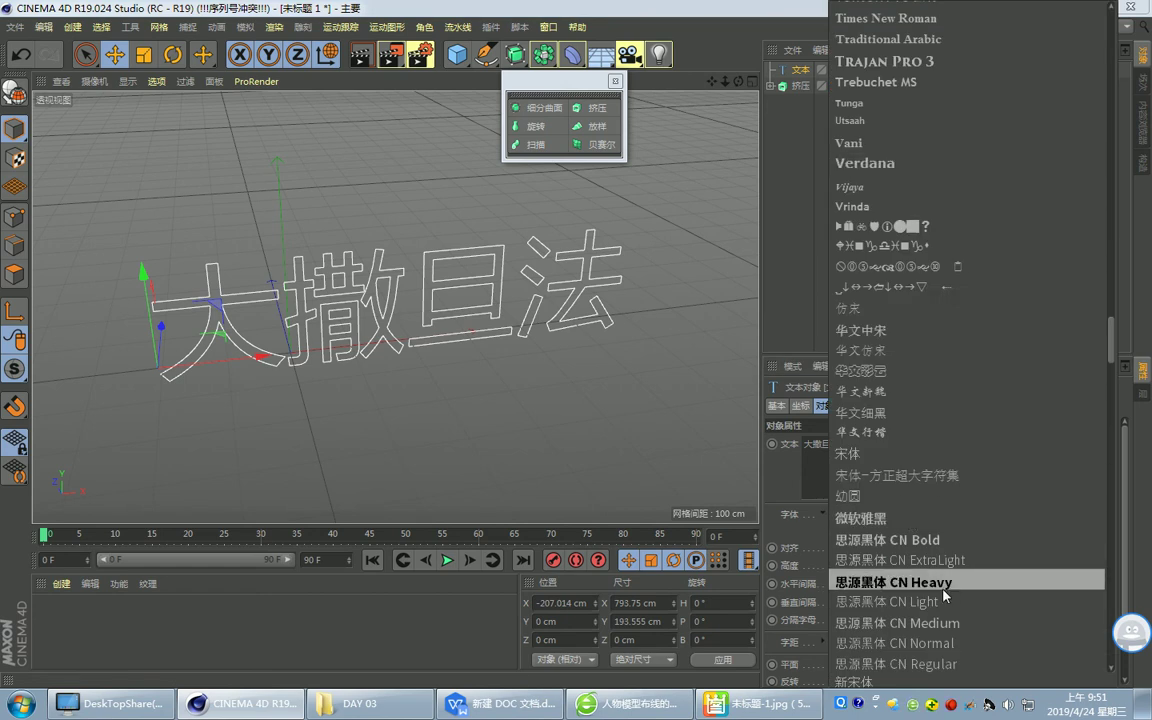
pyautogui.click(880, 517)
pyautogui.click(880, 514)
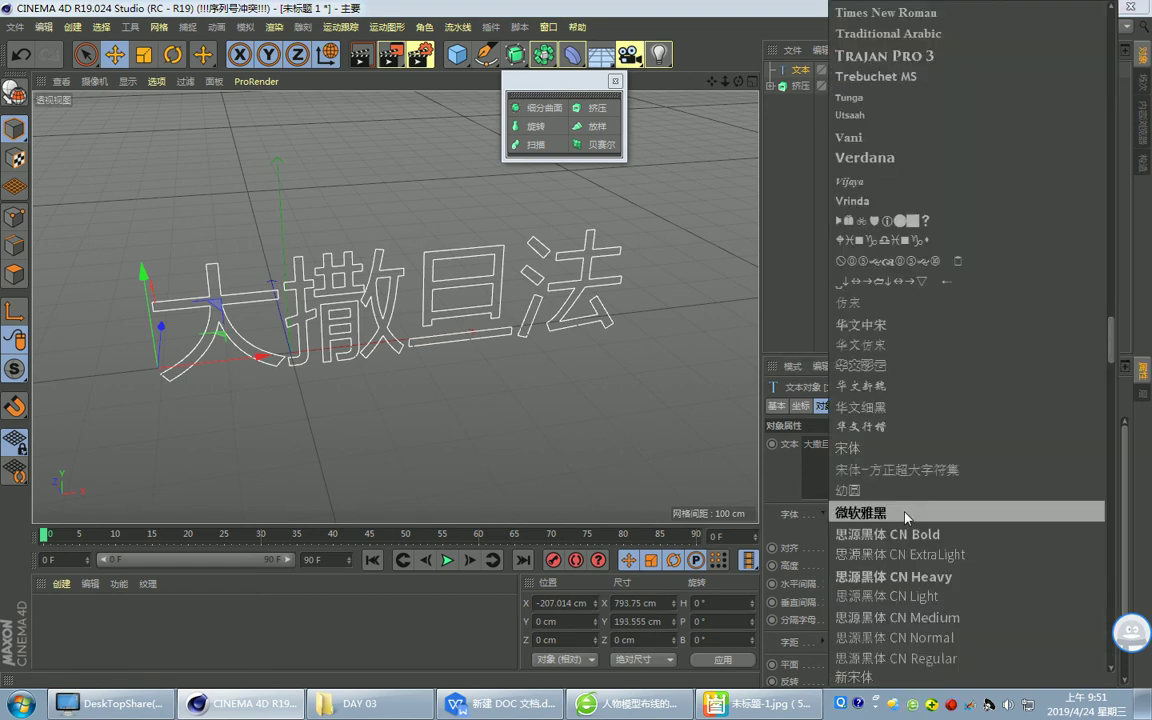
pyautogui.scroll(5, 991, 263)
pyautogui.scroll(5, 979, 218)
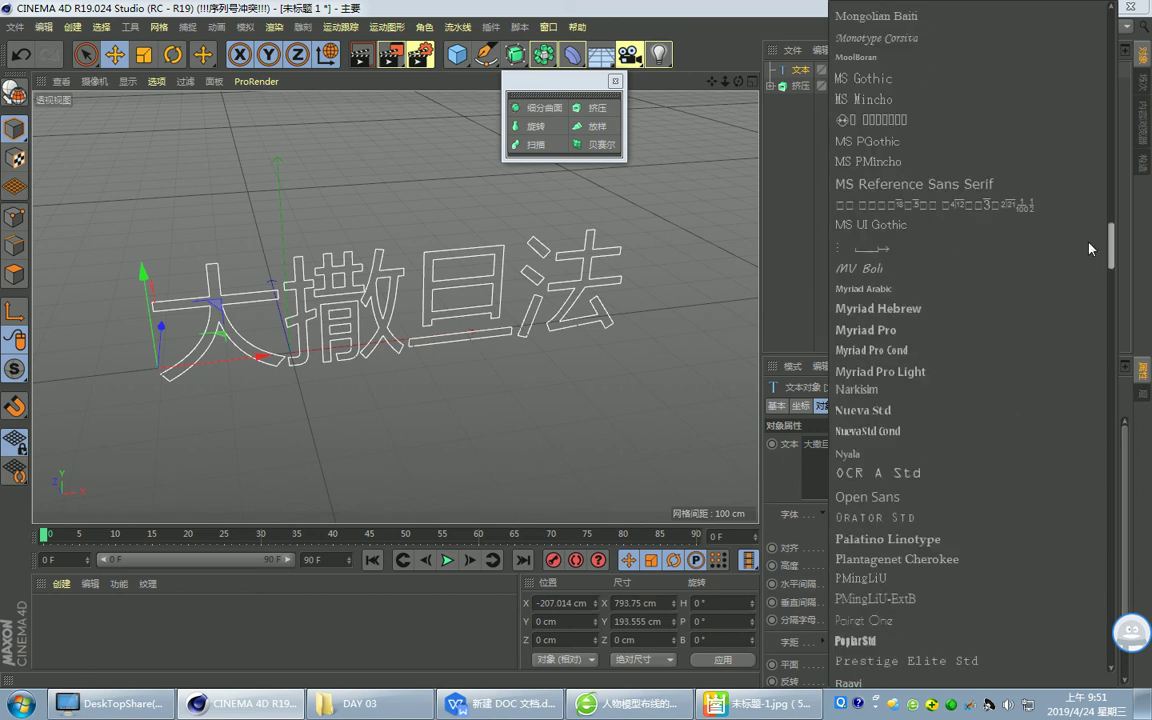
pyautogui.scroll(5, 1087, 183)
pyautogui.scroll(5, 1088, 160)
pyautogui.scroll(5, 1092, 110)
pyautogui.scroll(2, 1096, 80)
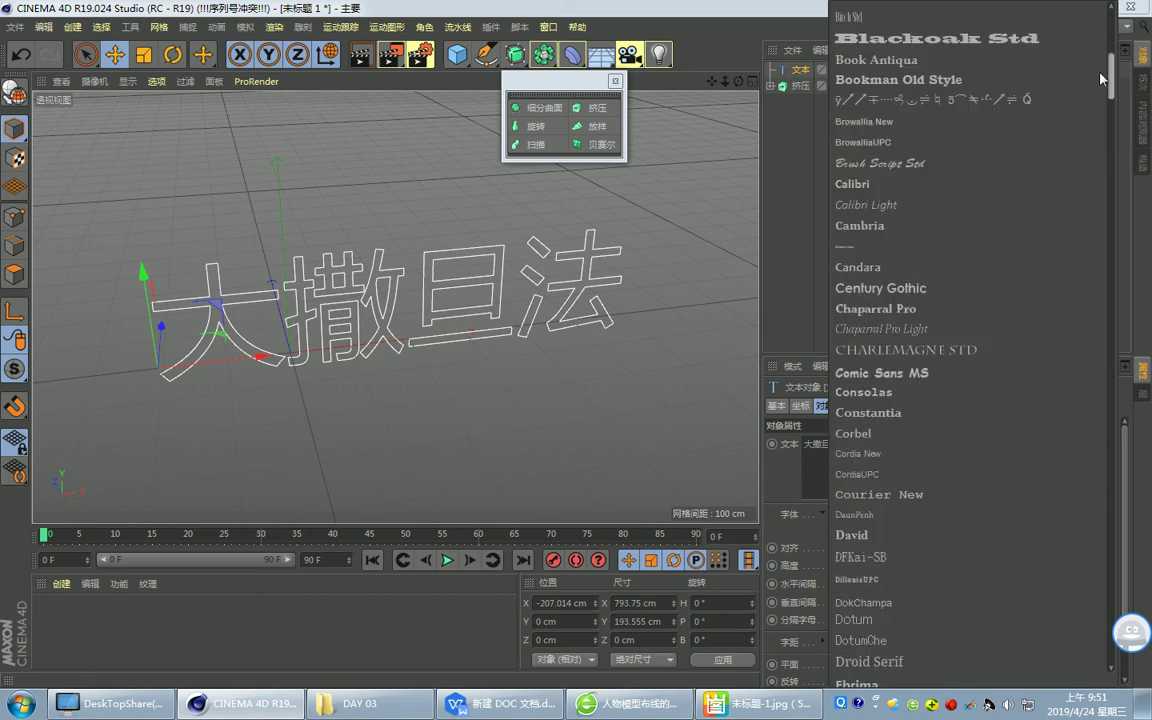
pyautogui.scroll(-10, 1050, 150)
pyautogui.scroll(-5, 1000, 250)
pyautogui.scroll(-5, 990, 330)
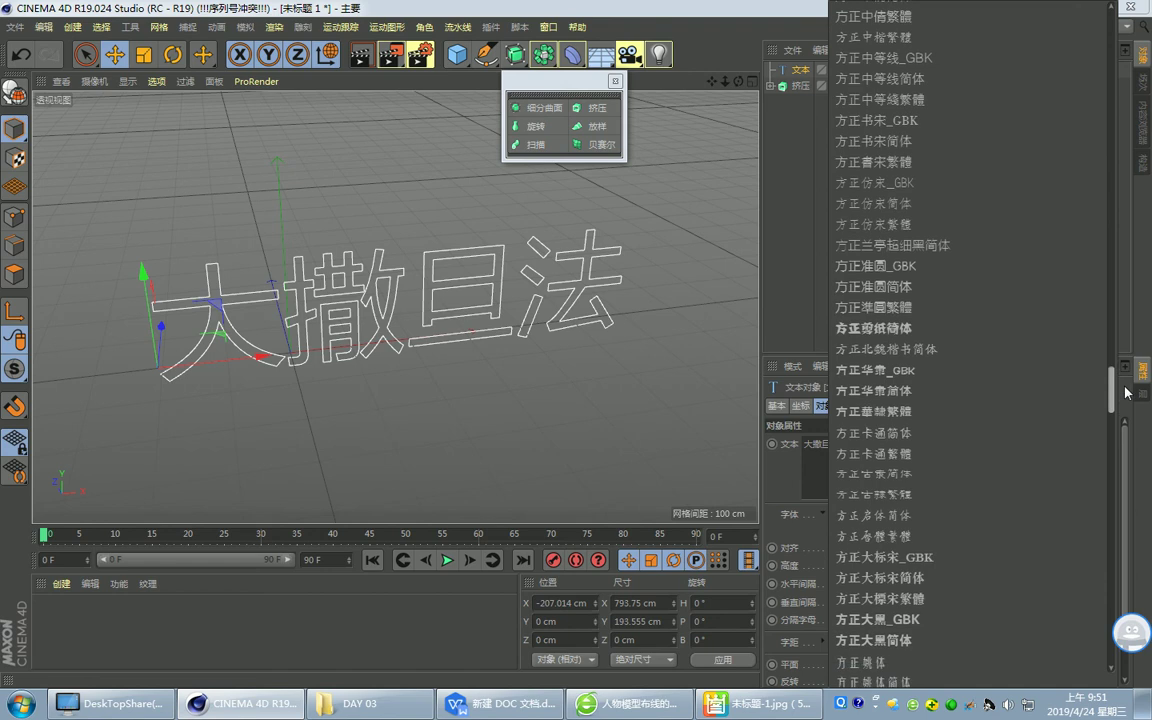
pyautogui.scroll(-2, 983, 388)
pyautogui.click(993, 411)
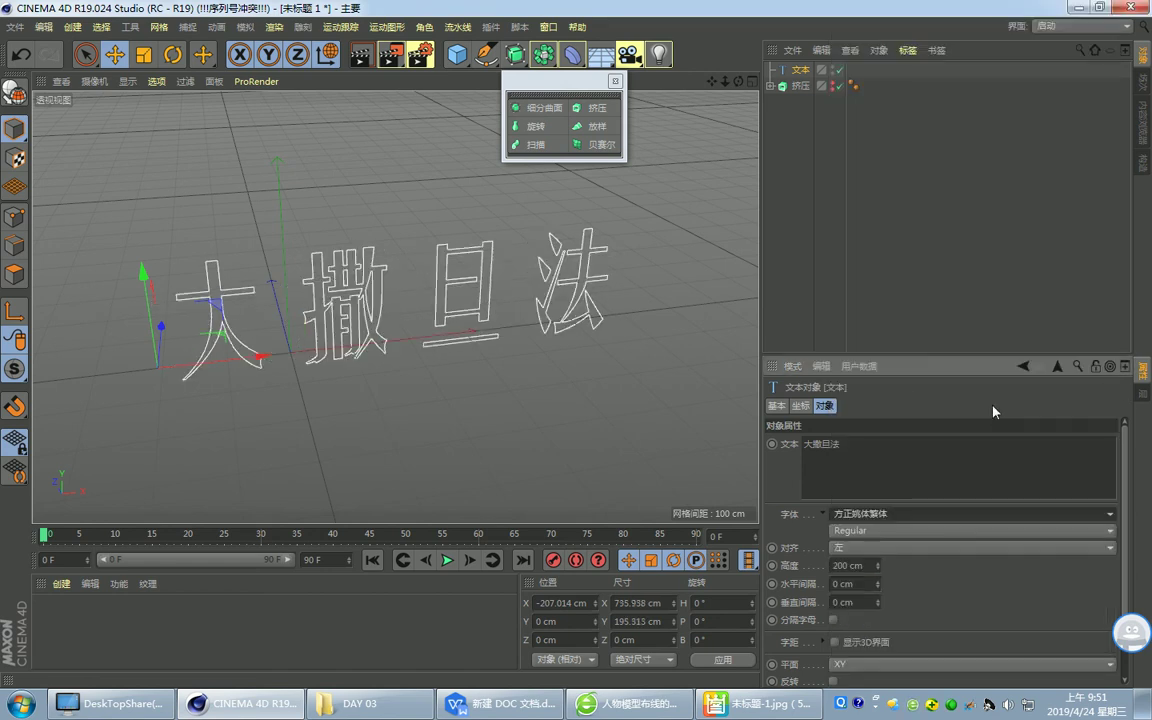
# Replace the old Extrude with a new Extrude that holds the Text object as its child.
pyautogui.click(800, 86)
pyautogui.press('Delete')
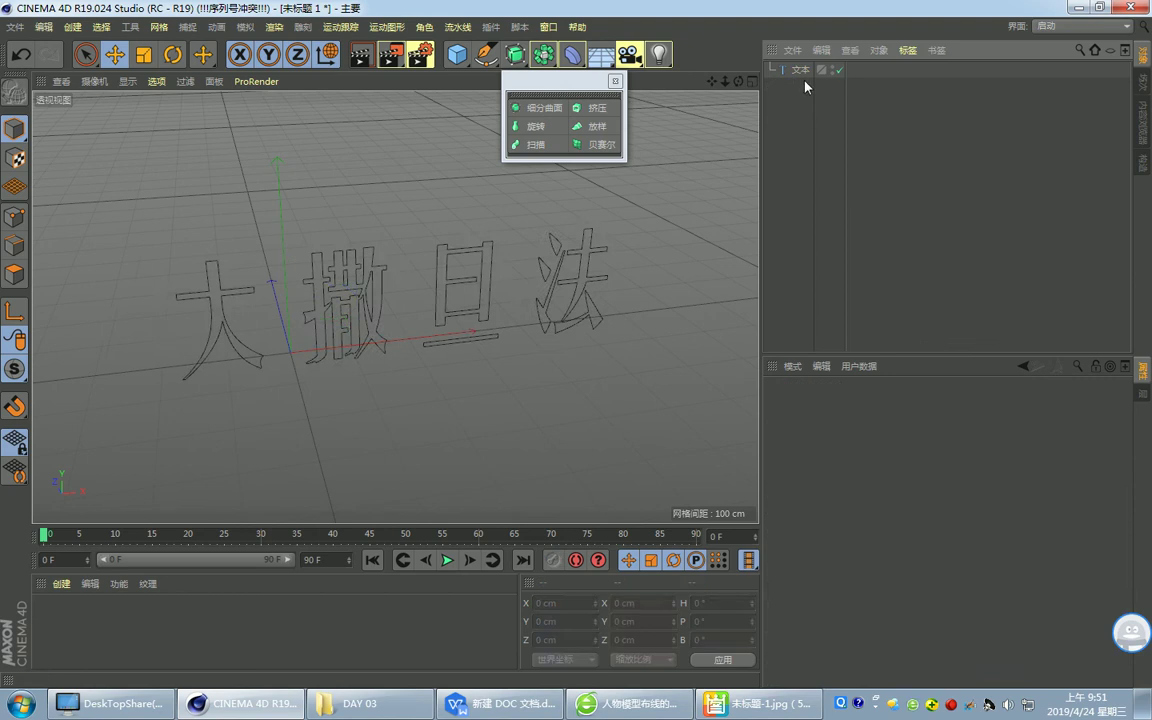
pyautogui.click(800, 70)
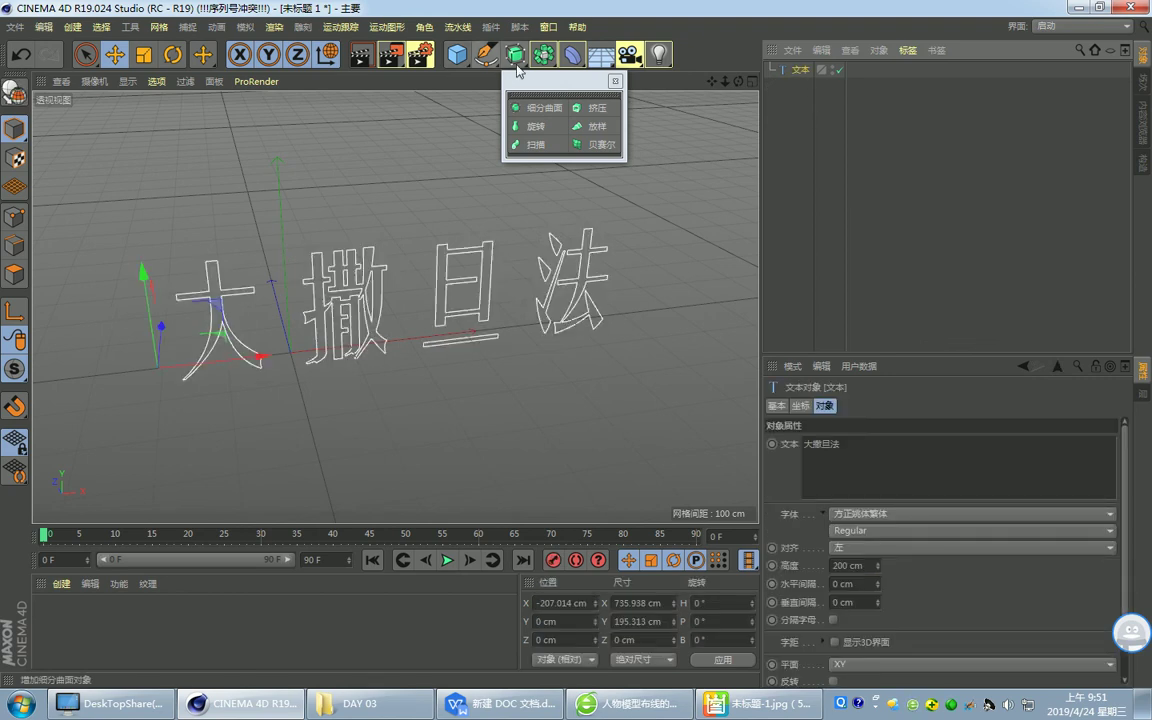
pyautogui.keyDown('alt'); pyautogui.click(597, 107); pyautogui.keyUp('alt')
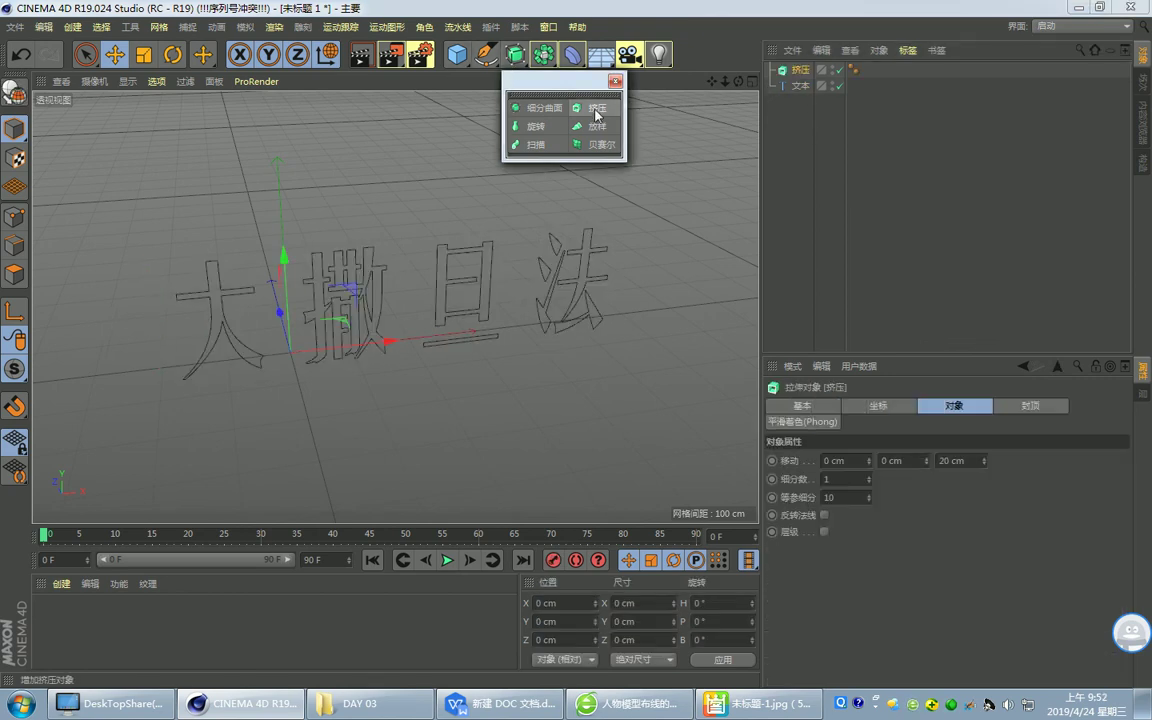
pyautogui.click(802, 86)
# Set the letters' extrusion depth to 229 cm, dismiss the licence warning, then show the desktop.
pyautogui.moveTo(306, 300)
pyautogui.keyDown('alt'); pyautogui.mouseDown()
pyautogui.moveTo(358, 248)
pyautogui.moveTo(384, 259)
pyautogui.mouseUp(); pyautogui.keyUp('alt')
pyautogui.click(800, 70)
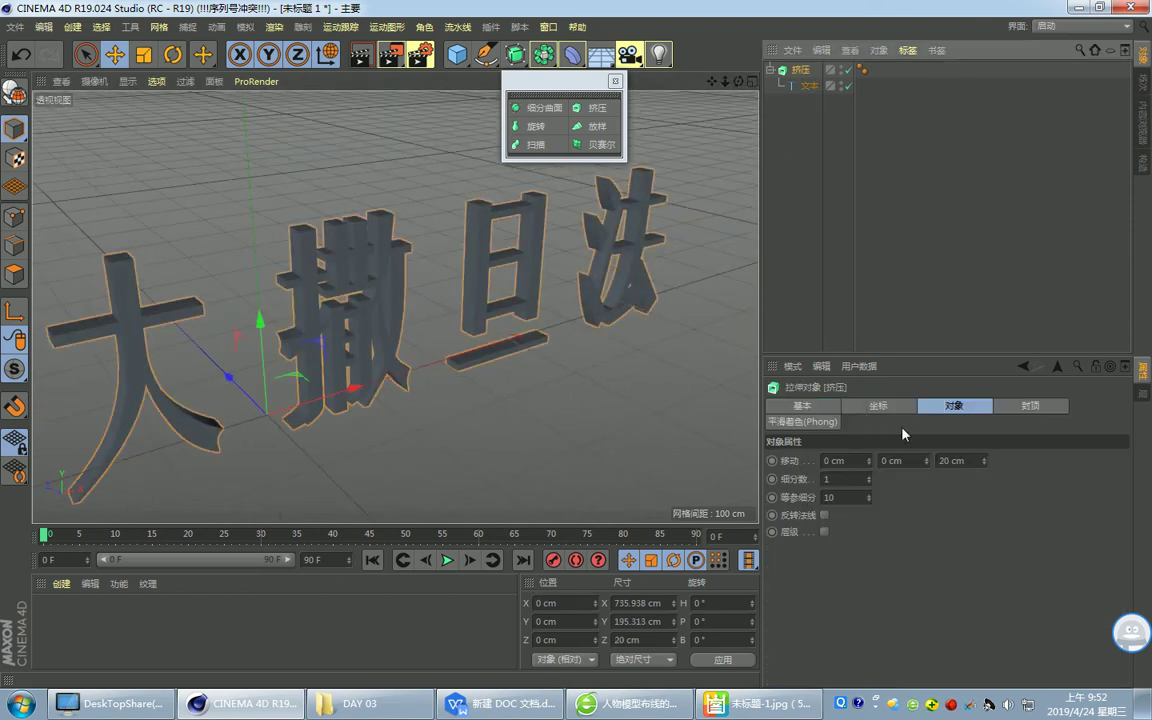
pyautogui.moveTo(981, 460); pyautogui.dragTo(990, 420)
pyautogui.keyDown('alt'); pyautogui.moveTo(320, 270); pyautogui.dragTo(343, 268); pyautogui.keyUp('alt')
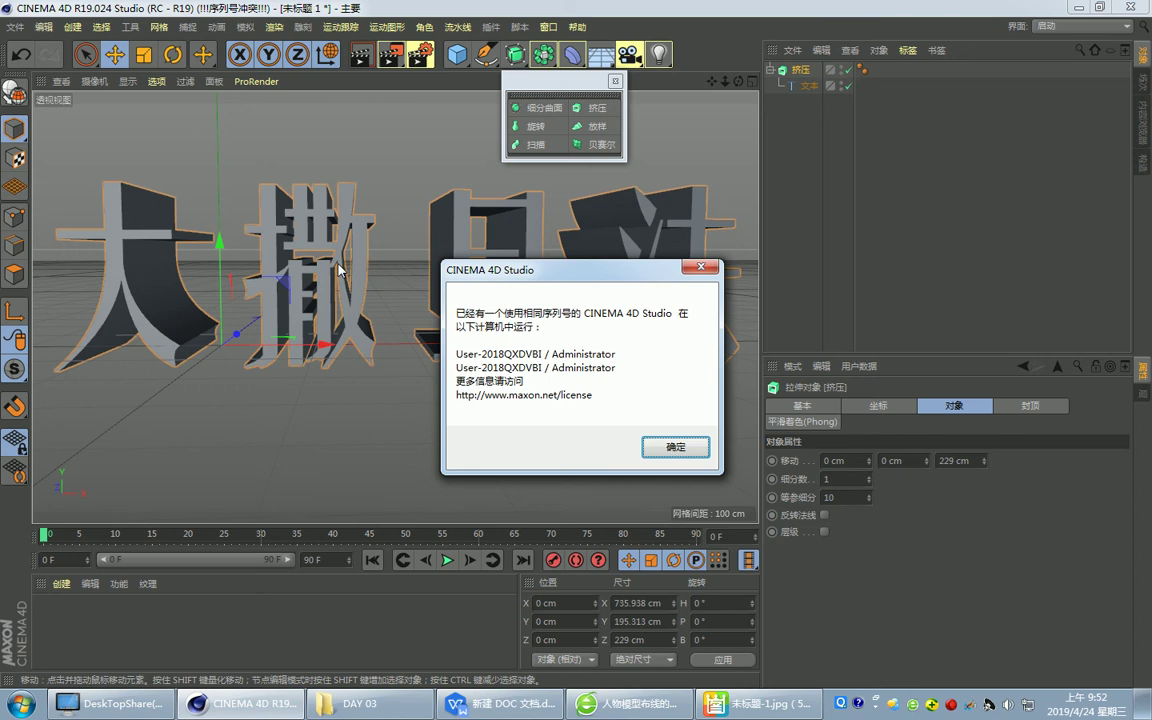
pyautogui.press('Return')
pyautogui.moveTo(644, 246)
pyautogui.keyDown('alt'); pyautogui.mouseDown()
pyautogui.moveTo(566, 302)
pyautogui.moveTo(595, 213)
pyautogui.moveTo(533, 260)
pyautogui.mouseUp(); pyautogui.keyUp('alt')
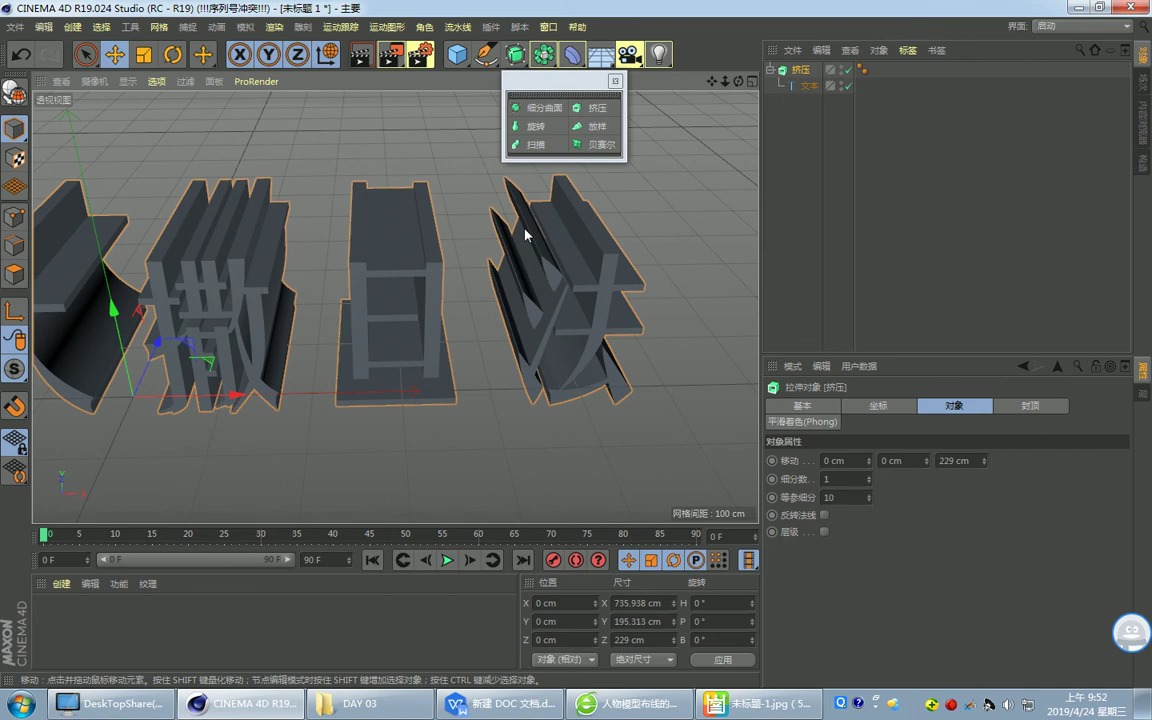
pyautogui.press('super+d')
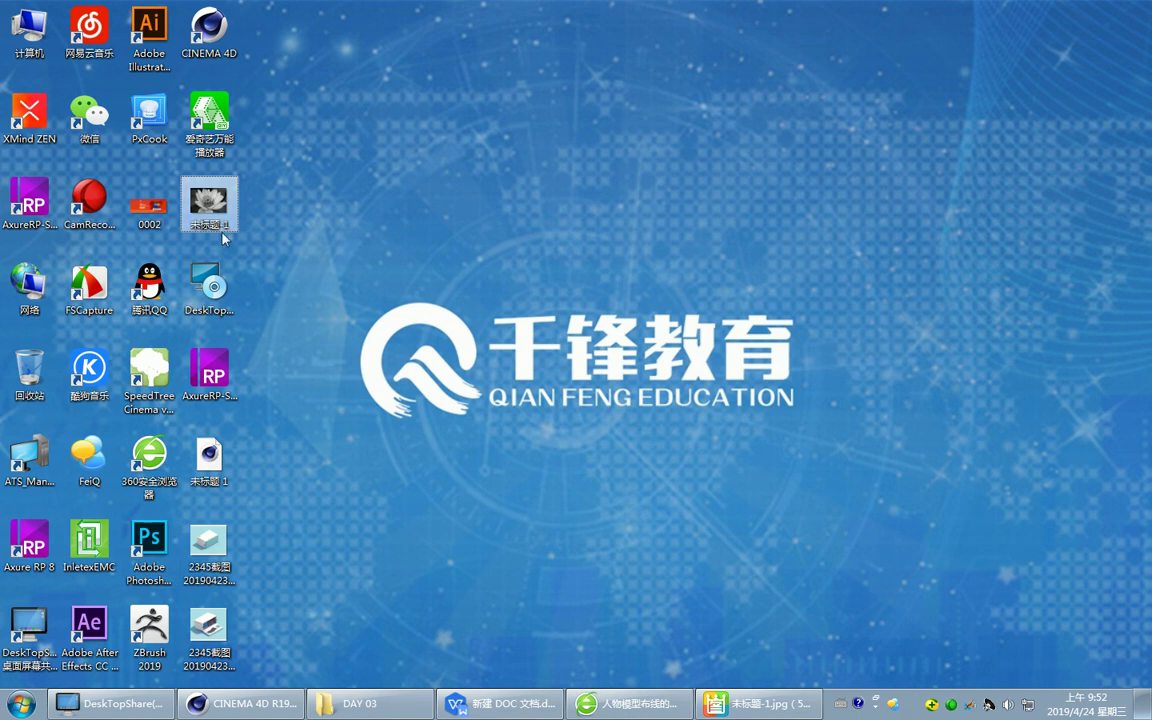
# Launch Adobe Illustrator from its desktop shortcut.
pyautogui.click(148, 35)
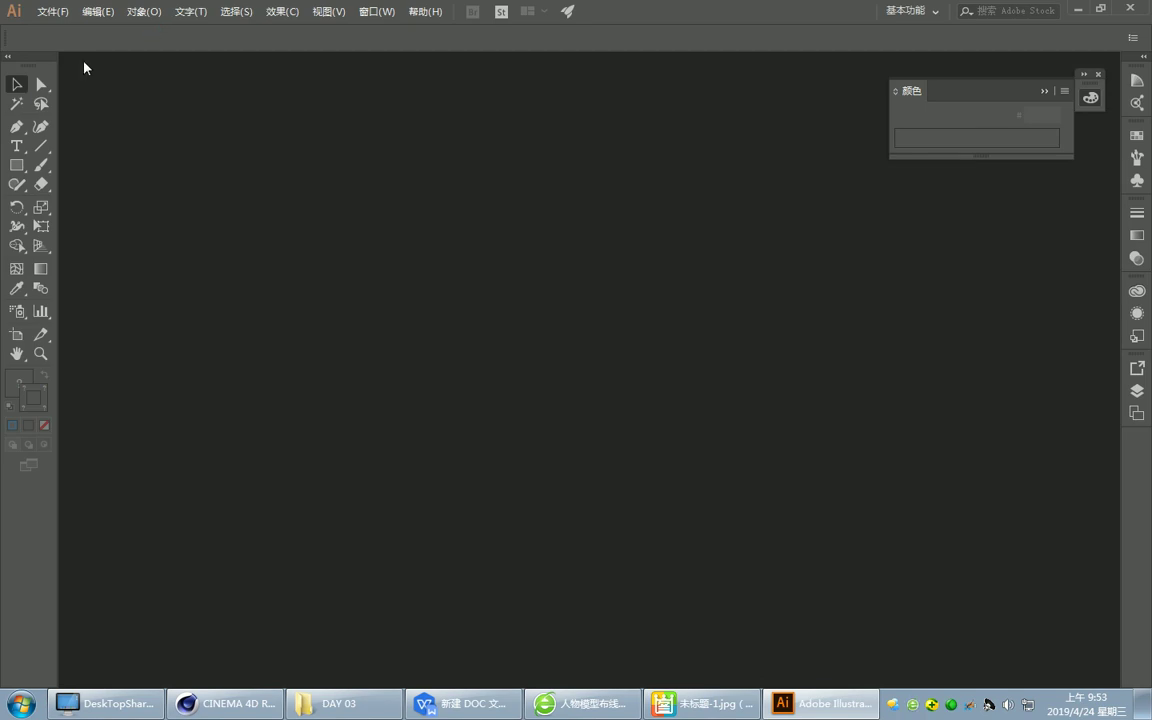
# Create a new blank 1000×1000 px document.
pyautogui.click(52, 11)
pyautogui.click(75, 33)
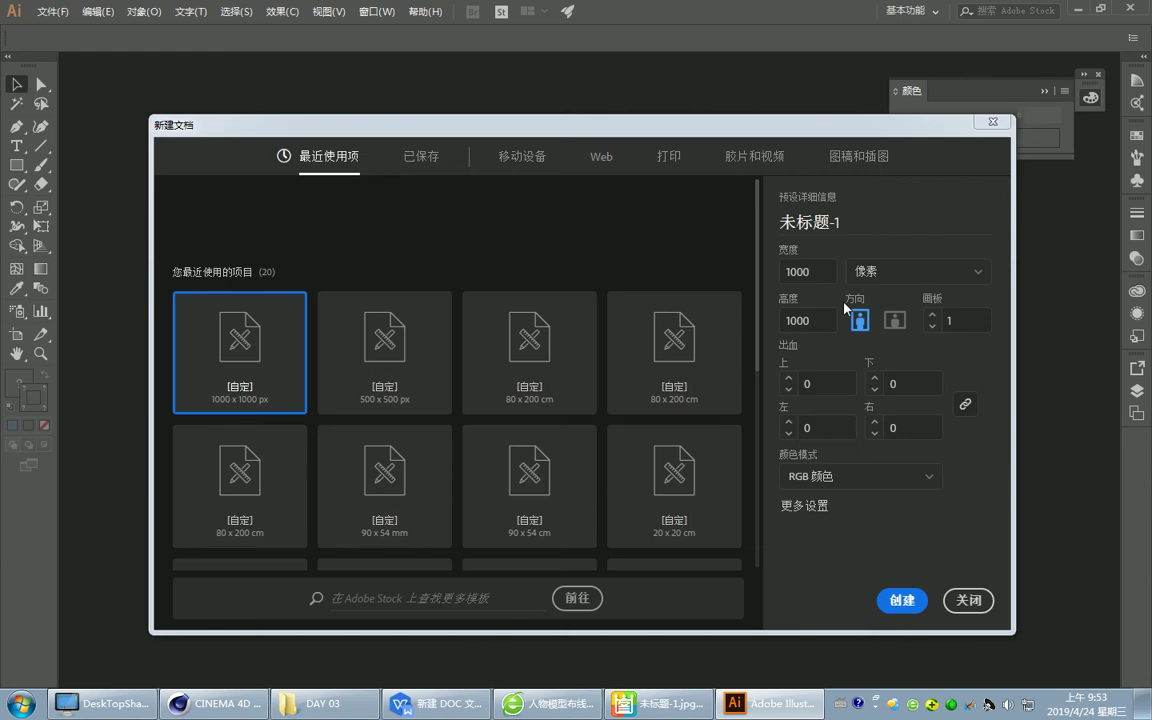
pyautogui.click(903, 600)
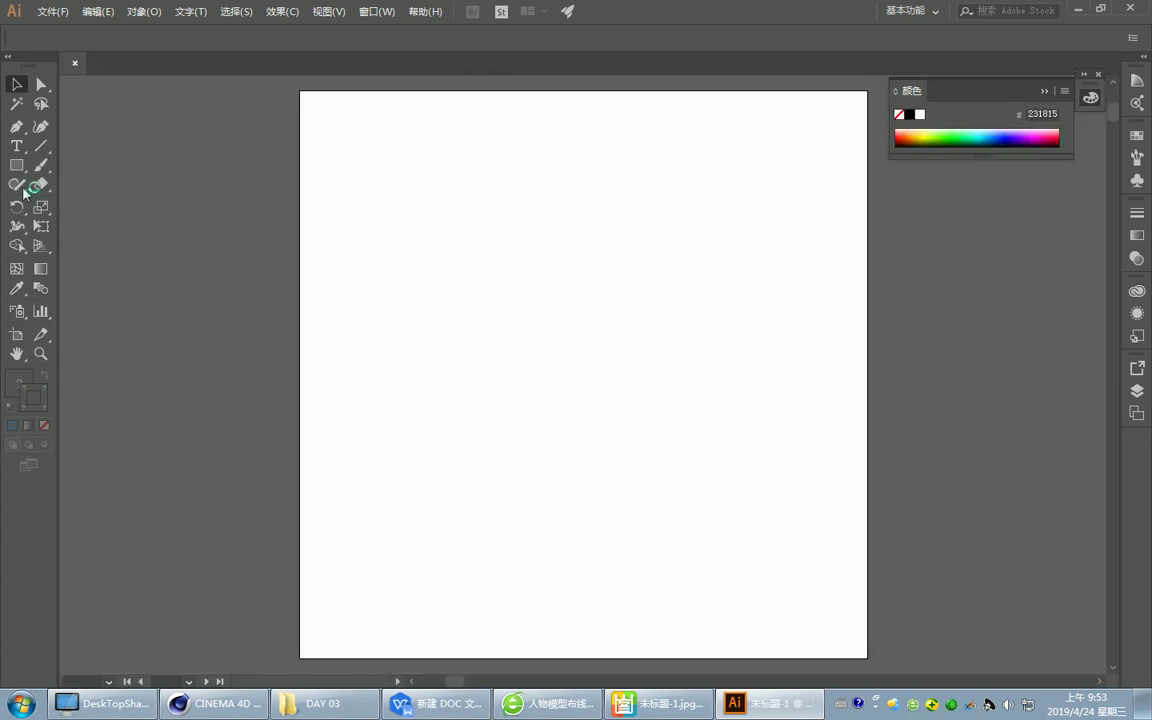
# Draw a test square on the artboard, move it, then delete it.
pyautogui.click(16, 165)
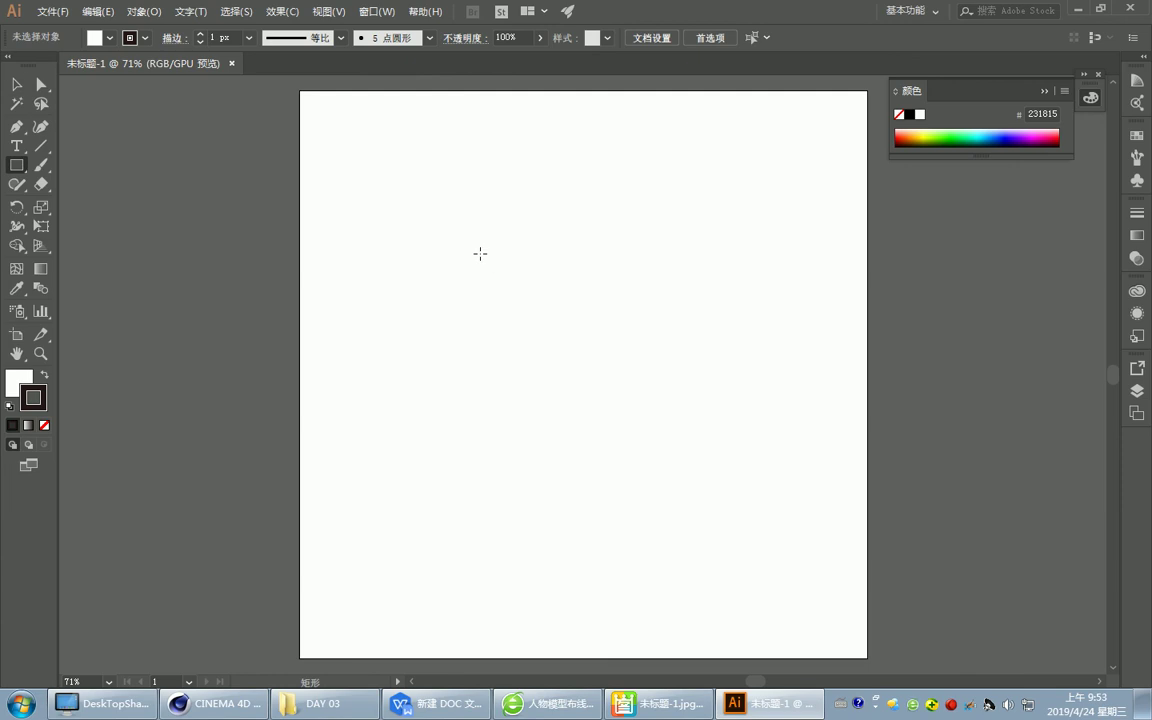
pyautogui.keyDown('alt'); pyautogui.keyDown('shift'); pyautogui.moveTo(470, 252); pyautogui.dragTo(753, 540); pyautogui.keyUp('shift'); pyautogui.keyUp('alt')
pyautogui.press('v')
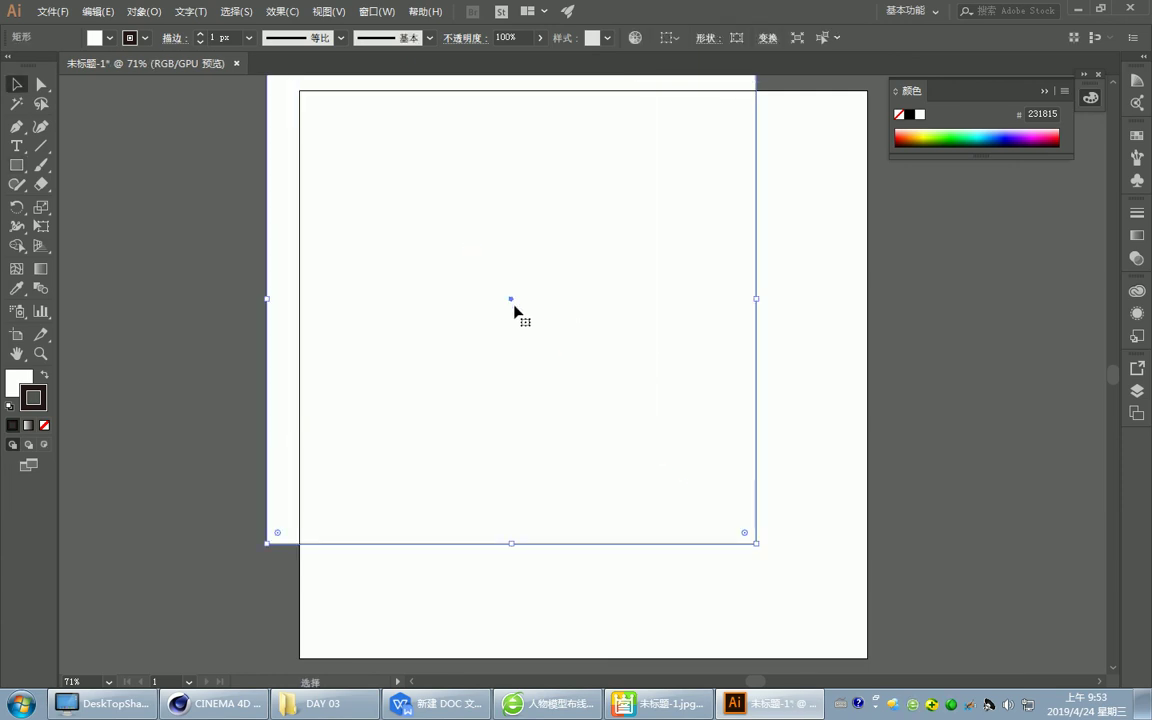
pyautogui.moveTo(514, 311); pyautogui.dragTo(617, 357)
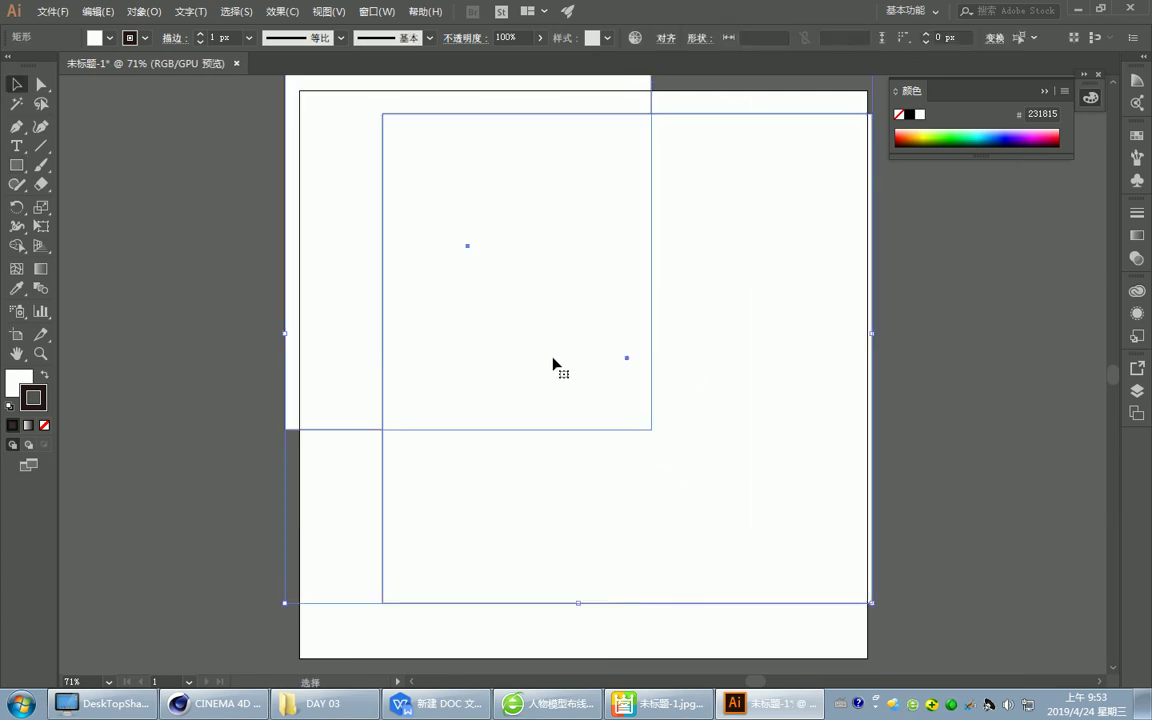
pyautogui.press('Delete')
# Draw three overlapping circles, two side by side and one above, and select them all.
pyautogui.moveTo(16, 165); pyautogui.dragTo(99, 204)
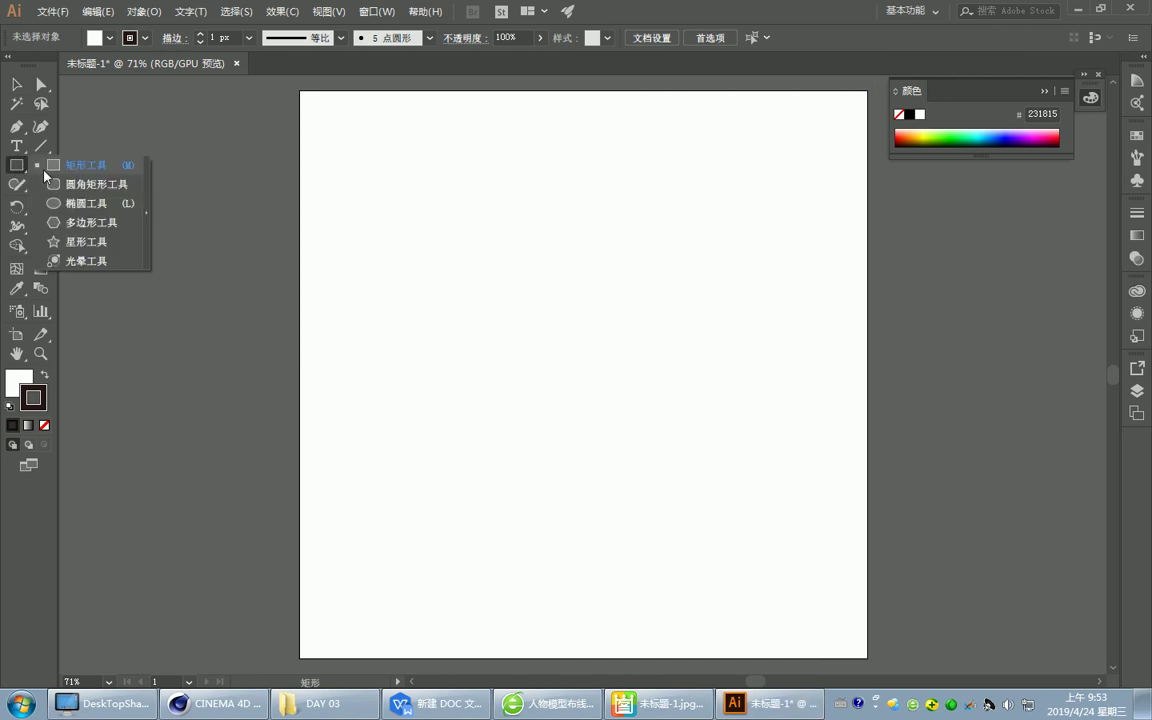
pyautogui.keyDown('alt'); pyautogui.keyDown('shift'); pyautogui.moveTo(524, 329); pyautogui.dragTo(610, 414); pyautogui.keyUp('shift'); pyautogui.keyUp('alt')
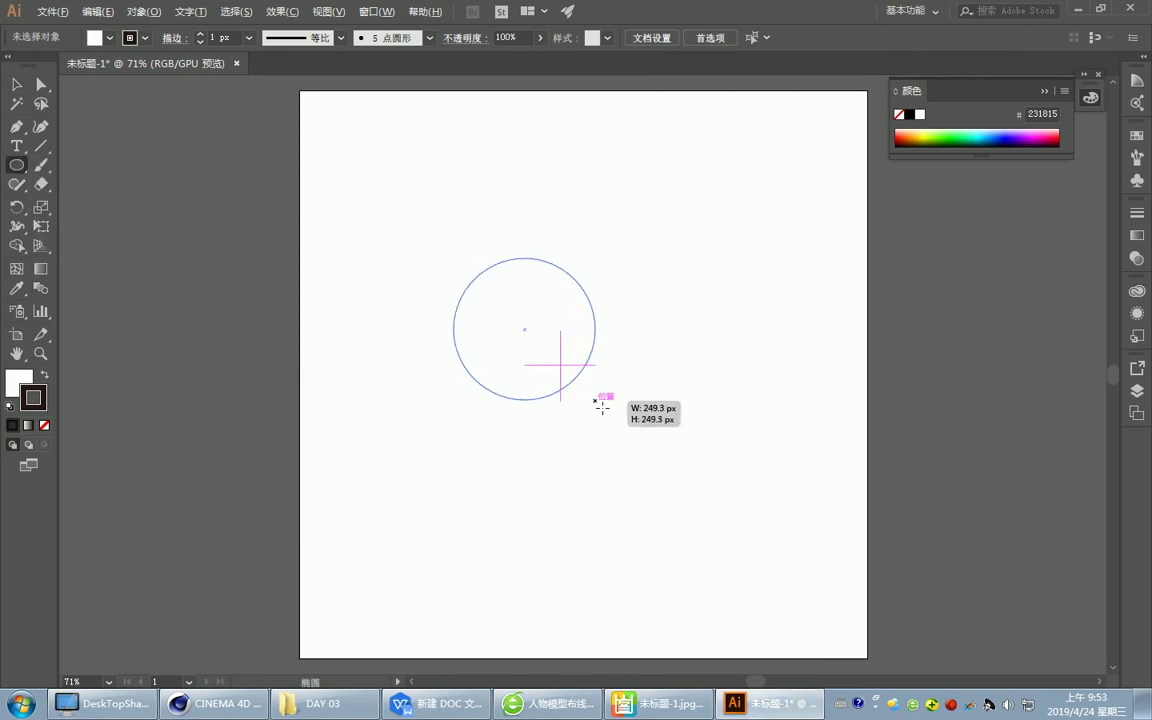
pyautogui.keyDown('alt'); pyautogui.keyDown('shift'); pyautogui.moveTo(640, 337); pyautogui.dragTo(759, 456); pyautogui.keyUp('shift'); pyautogui.keyUp('alt')
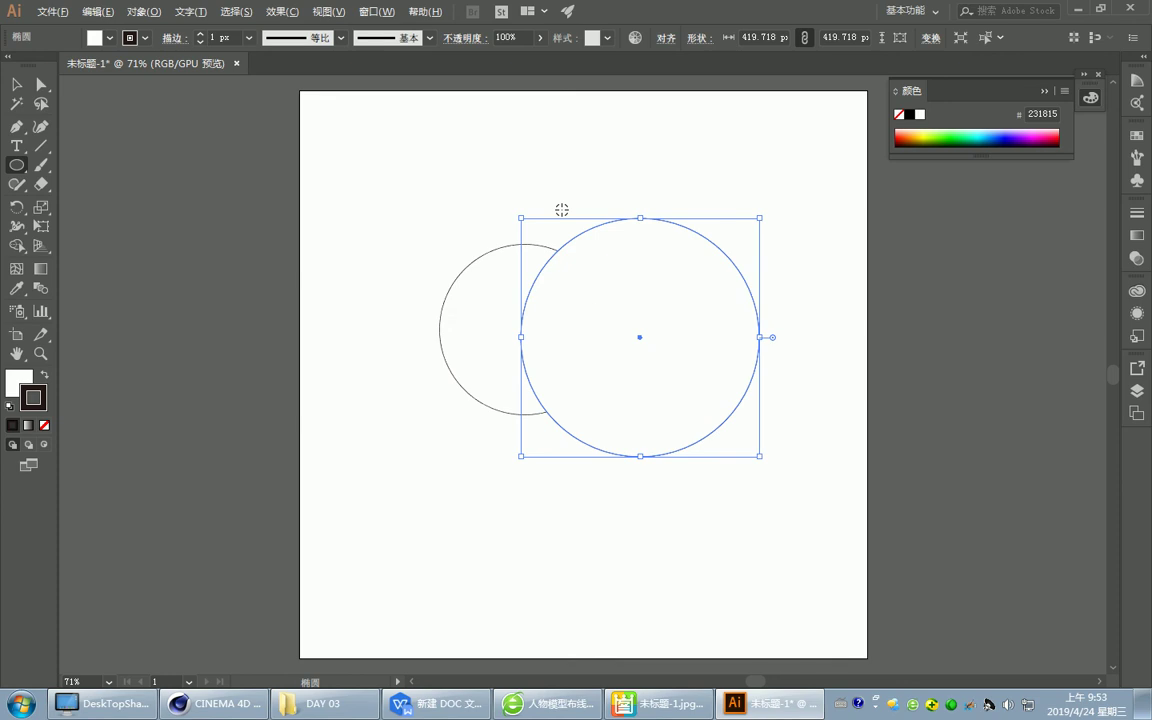
pyautogui.moveTo(551, 180)
pyautogui.keyDown('alt'); pyautogui.keyDown('shift'); pyautogui.mouseDown()
pyautogui.moveTo(638, 292)
pyautogui.moveTo(555, 216)
pyautogui.mouseUp(); pyautogui.keyUp('shift'); pyautogui.keyUp('alt')
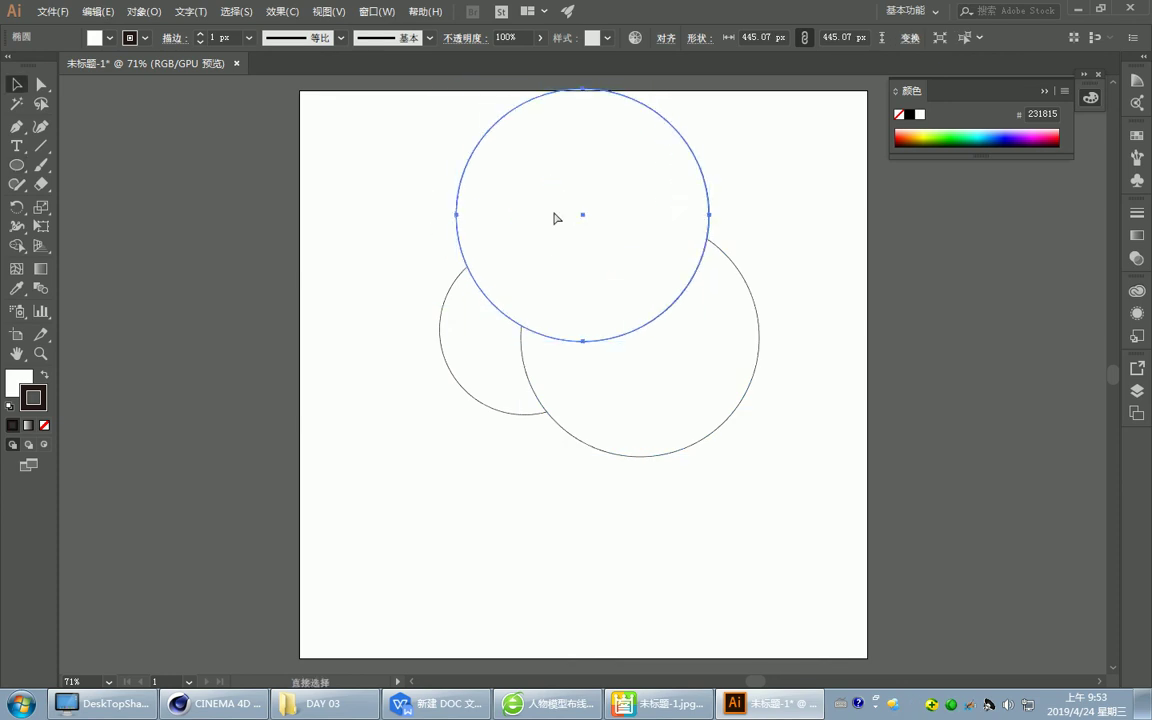
pyautogui.press('v')
pyautogui.hotkey('ctrl', 'a')
# Use Shape Builder to merge the three lens-shaped overlap regions into one trefoil.
pyautogui.click(16, 245)
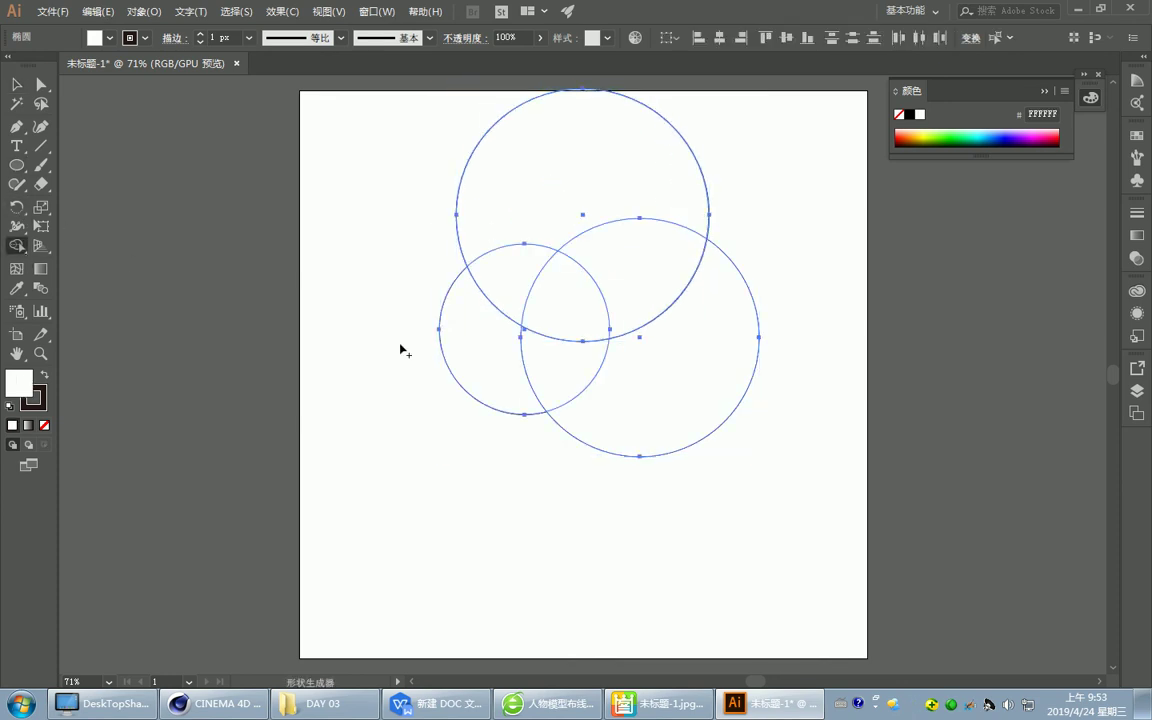
pyautogui.keyDown('alt'); pyautogui.moveTo(505, 318); pyautogui.dragTo(573, 195); pyautogui.keyUp('alt')
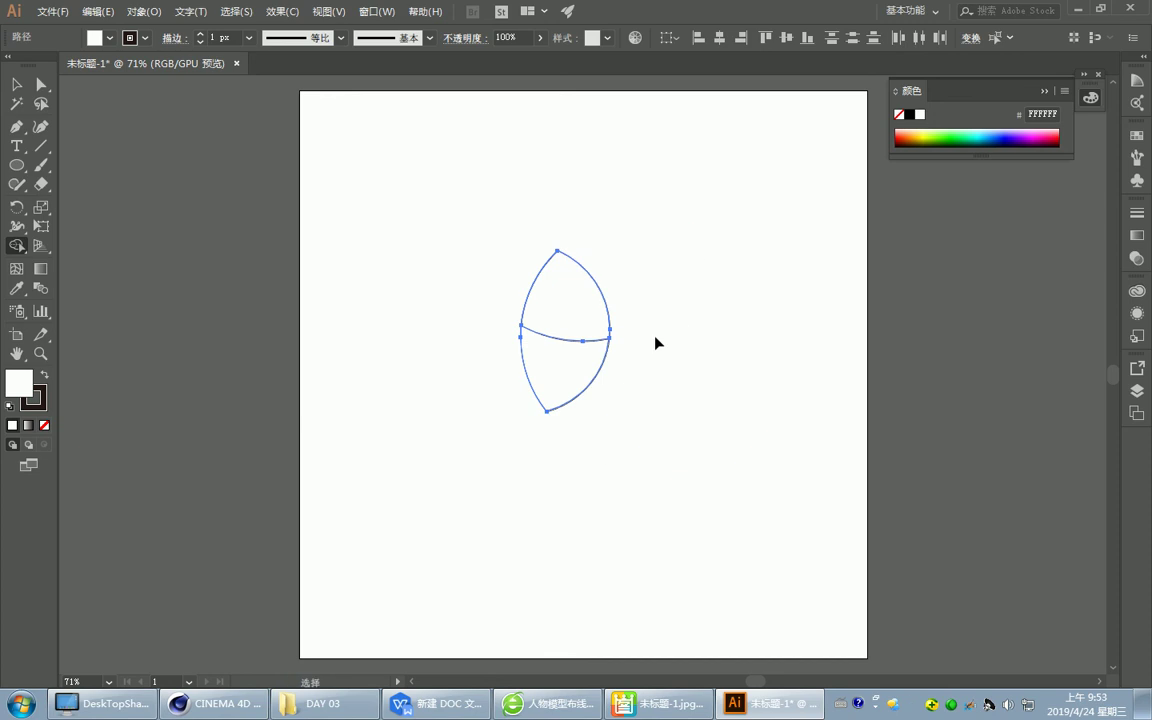
pyautogui.hotkey('ctrl', 'z')
pyautogui.hotkey('ctrl', 'z')
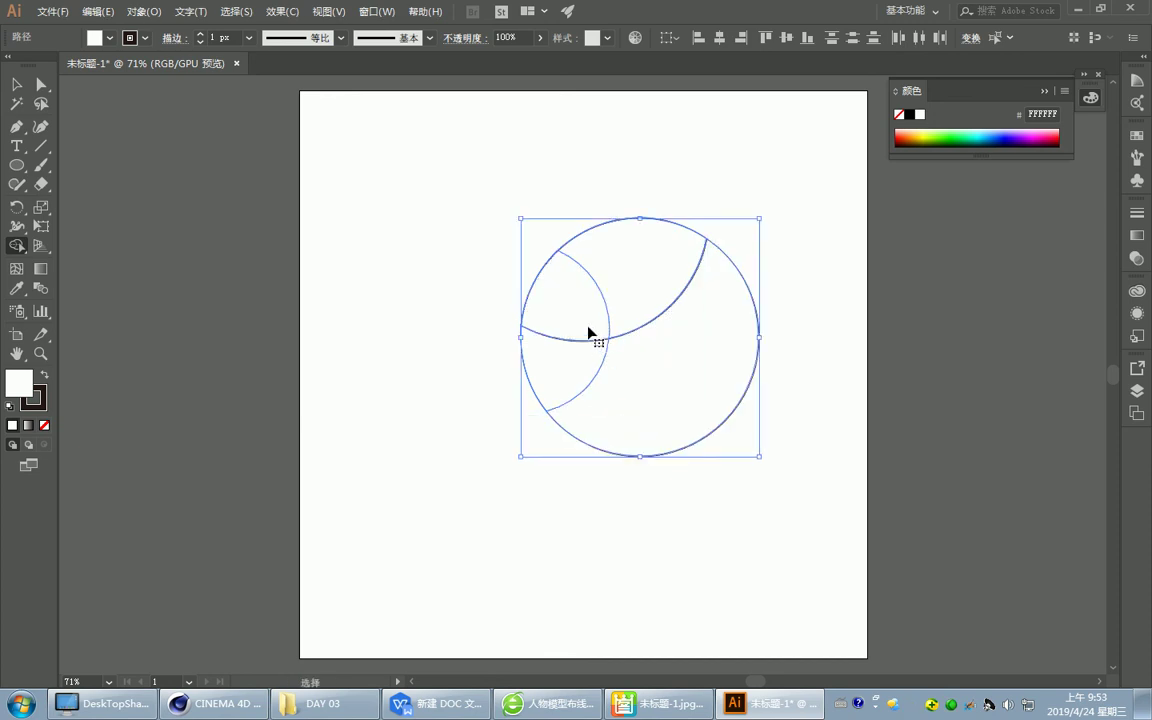
pyautogui.hotkey('ctrl', 'z')
pyautogui.keyDown('alt'); pyautogui.click(466, 224); pyautogui.keyUp('alt')
pyautogui.keyDown('alt'); pyautogui.click(705, 378); pyautogui.keyUp('alt')
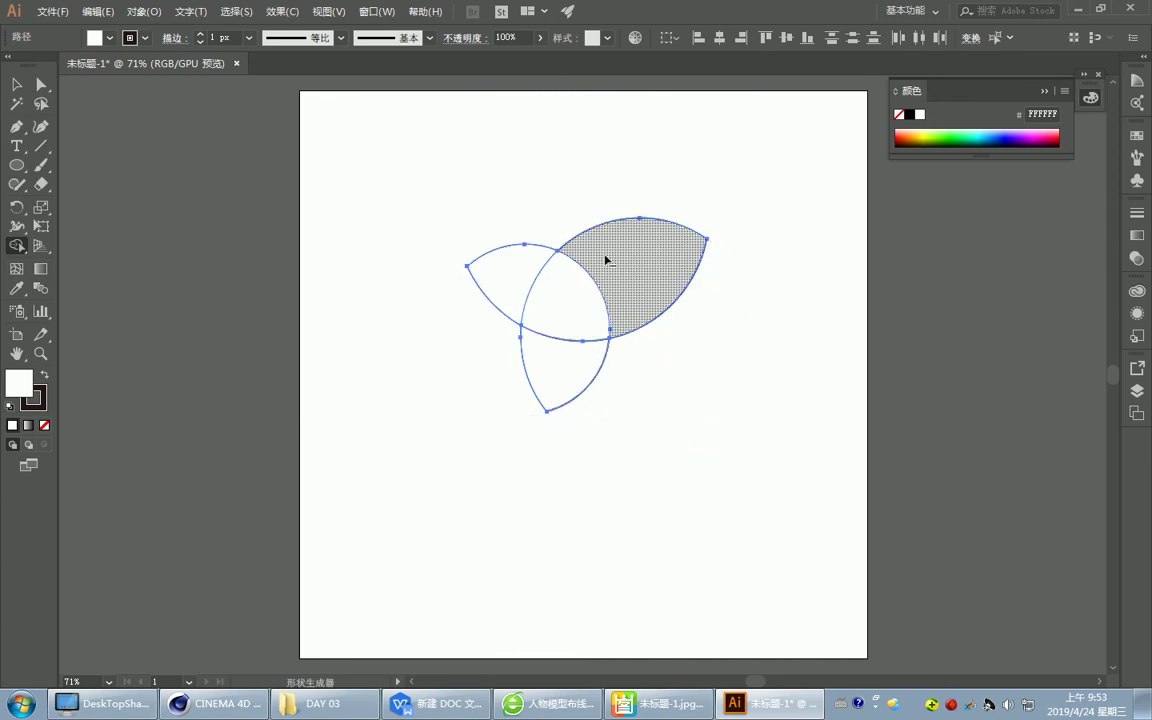
pyautogui.keyDown('alt'); pyautogui.click(607, 260); pyautogui.keyUp('alt')
pyautogui.press('Delete')
pyautogui.hotkey('ctrl', 'z')
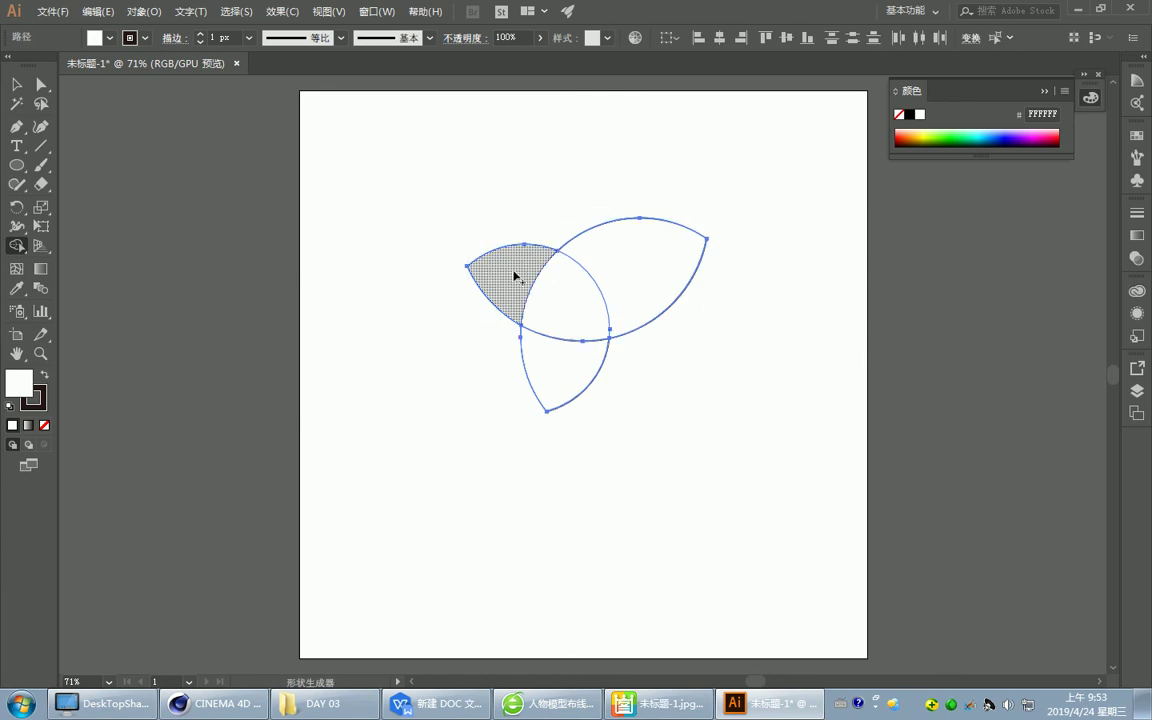
pyautogui.moveTo(517, 275); pyautogui.dragTo(630, 296)
# Rotate the trefoil clockwise so one lobe points straight up, then deselect it.
pyautogui.press('v')
pyautogui.moveTo(710, 214)
pyautogui.mouseDown()
pyautogui.moveTo(694, 262)
pyautogui.moveTo(586, 242)
pyautogui.moveTo(512, 244)
pyautogui.moveTo(558, 239)
pyautogui.moveTo(542, 233)
pyautogui.mouseUp()
pyautogui.click(722, 224)
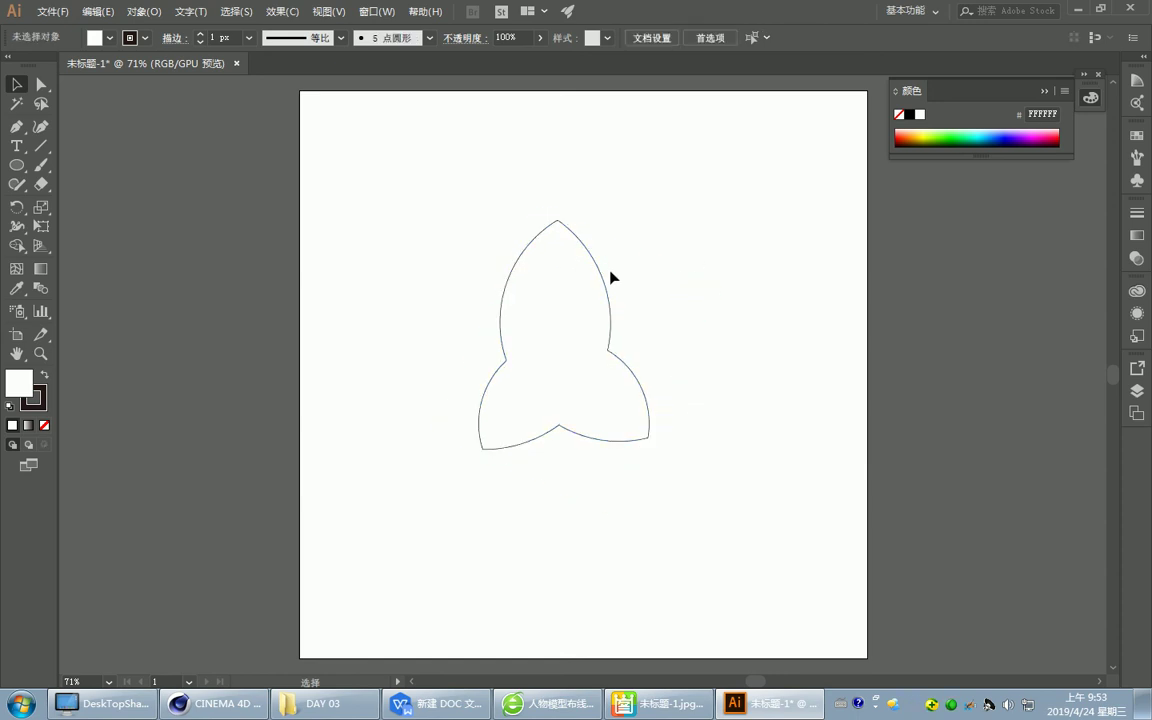
pyautogui.click(52, 12)
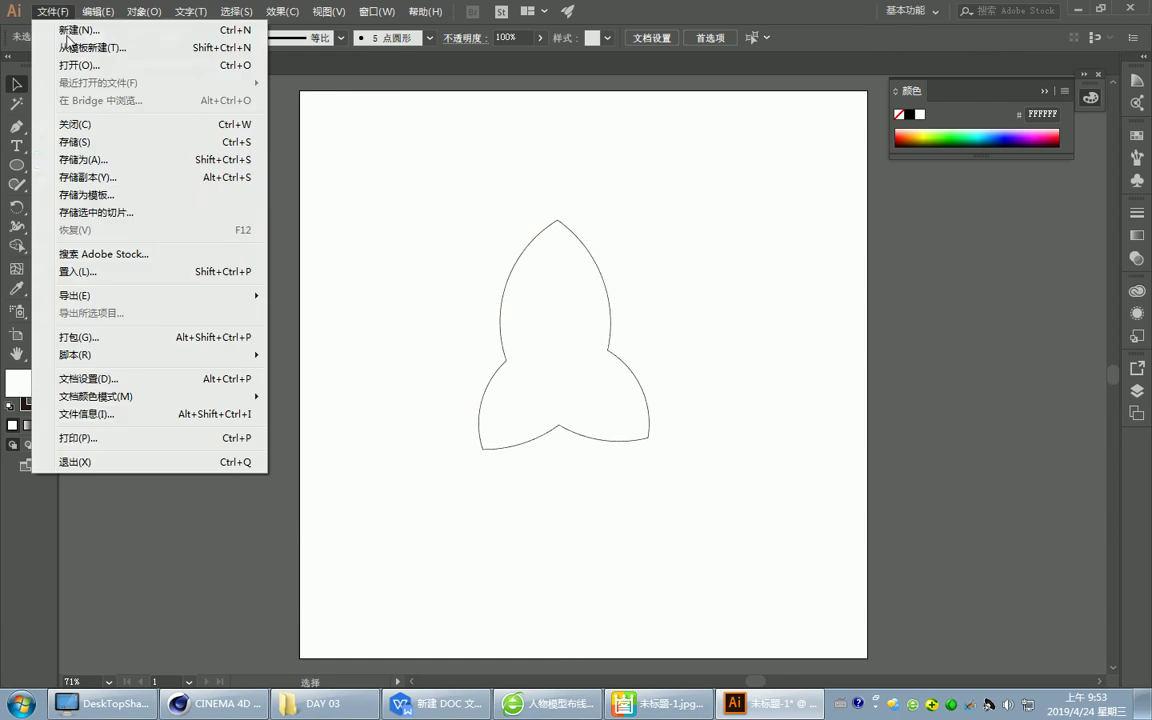
# Save the drawing to the desktop as 未标题-1.ai with Illustrator 8 compatibility.
pyautogui.click(145, 155)
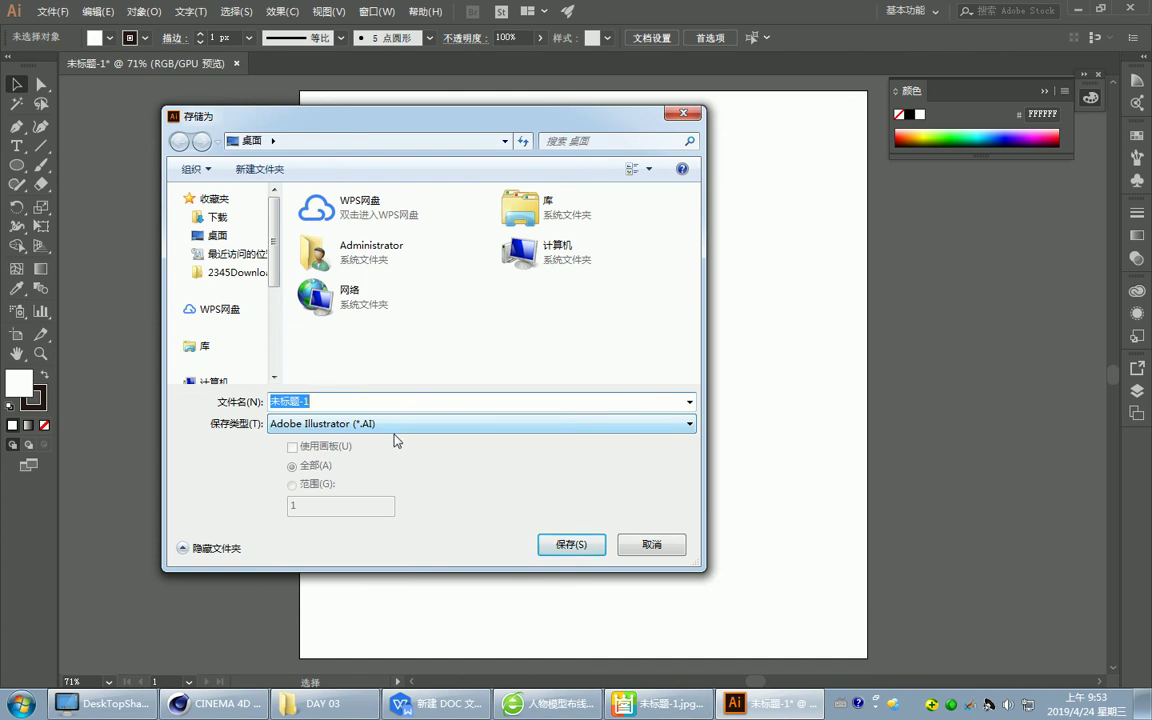
pyautogui.click(569, 544)
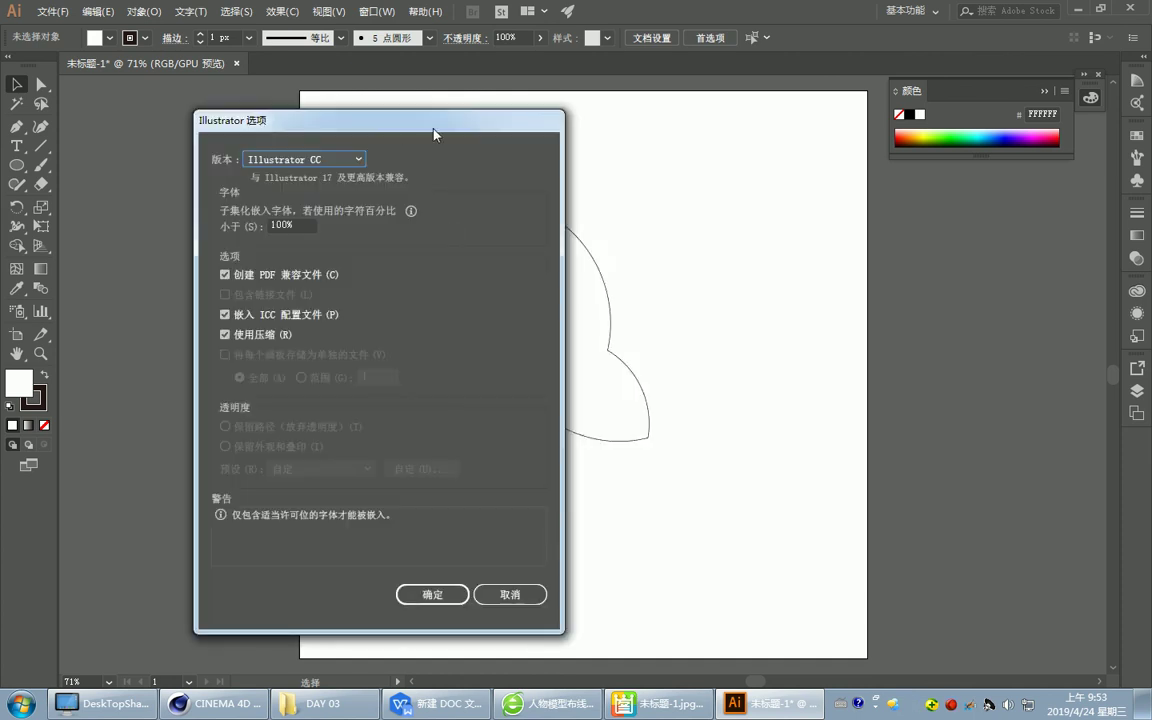
pyautogui.moveTo(433, 133); pyautogui.dragTo(599, 70)
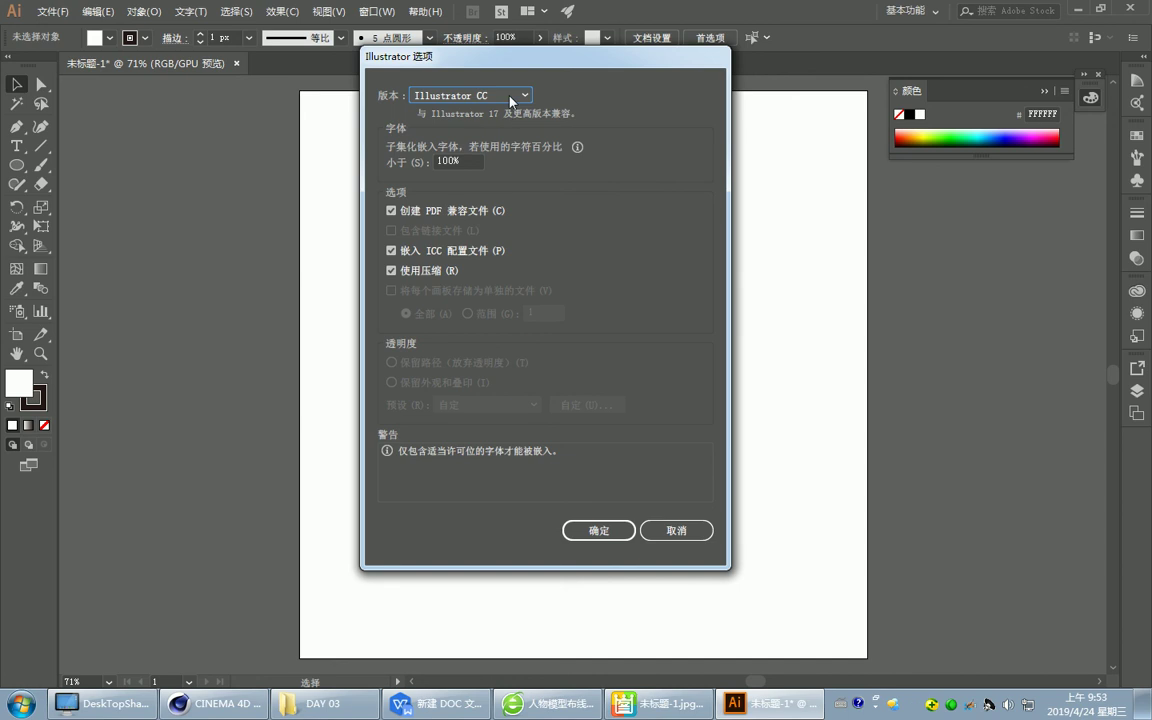
pyautogui.click(509, 96)
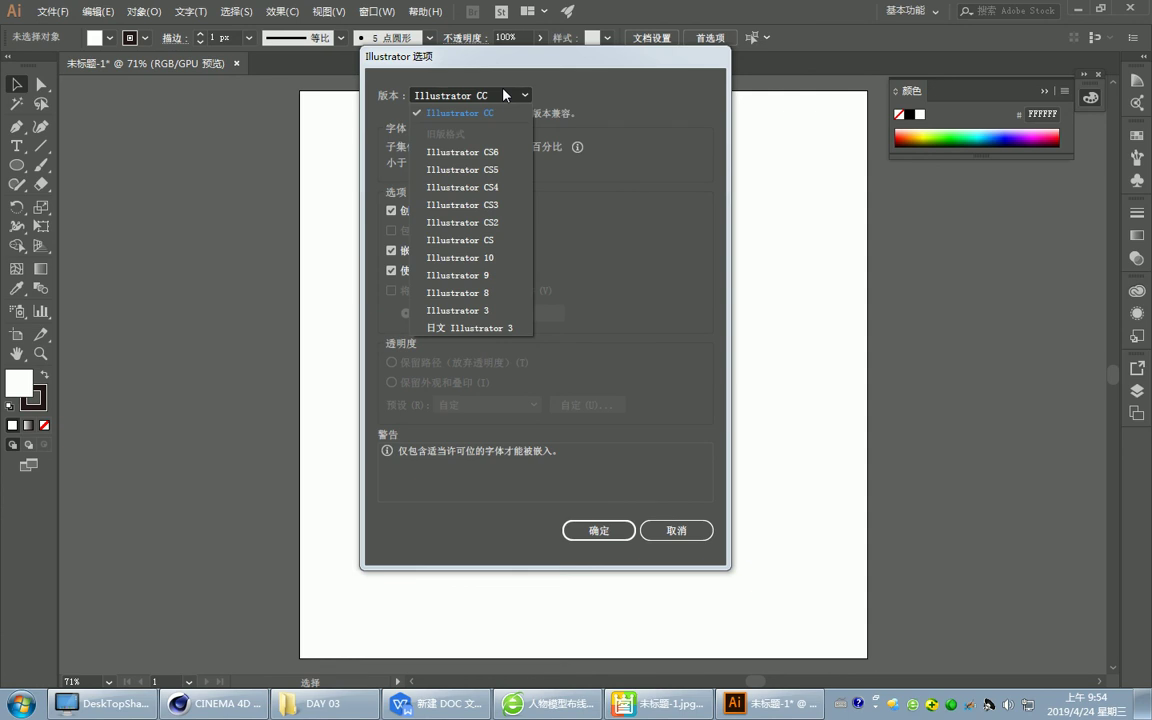
pyautogui.click(497, 295)
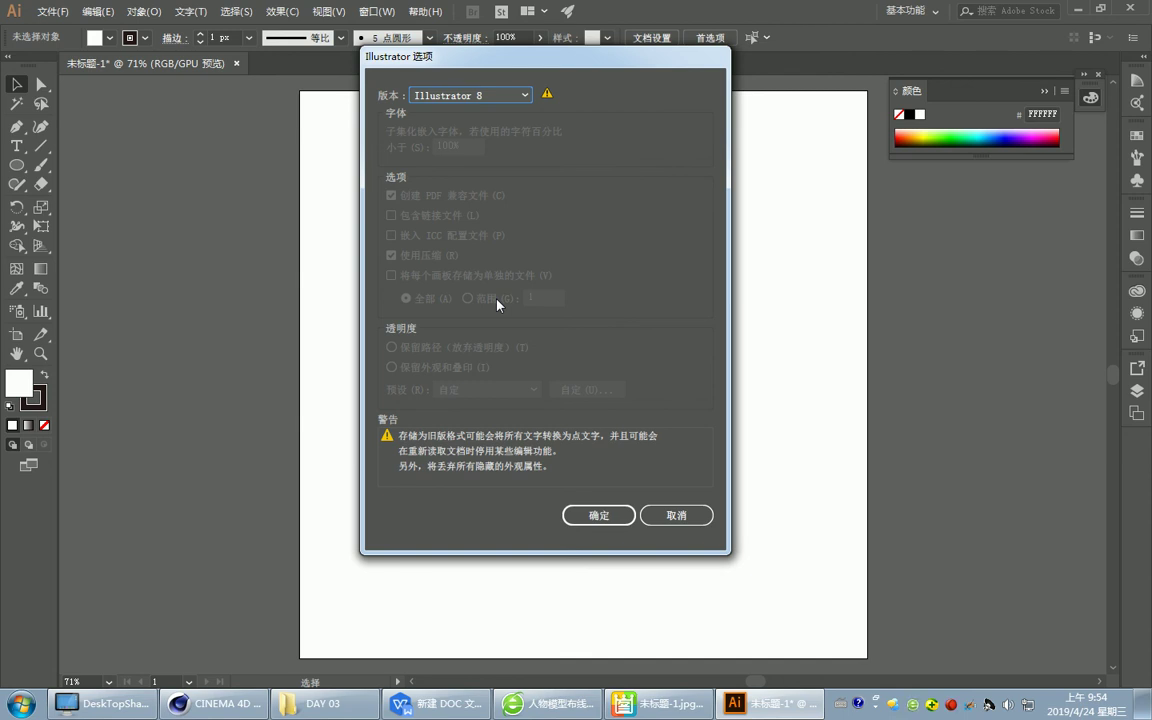
pyautogui.click(464, 95)
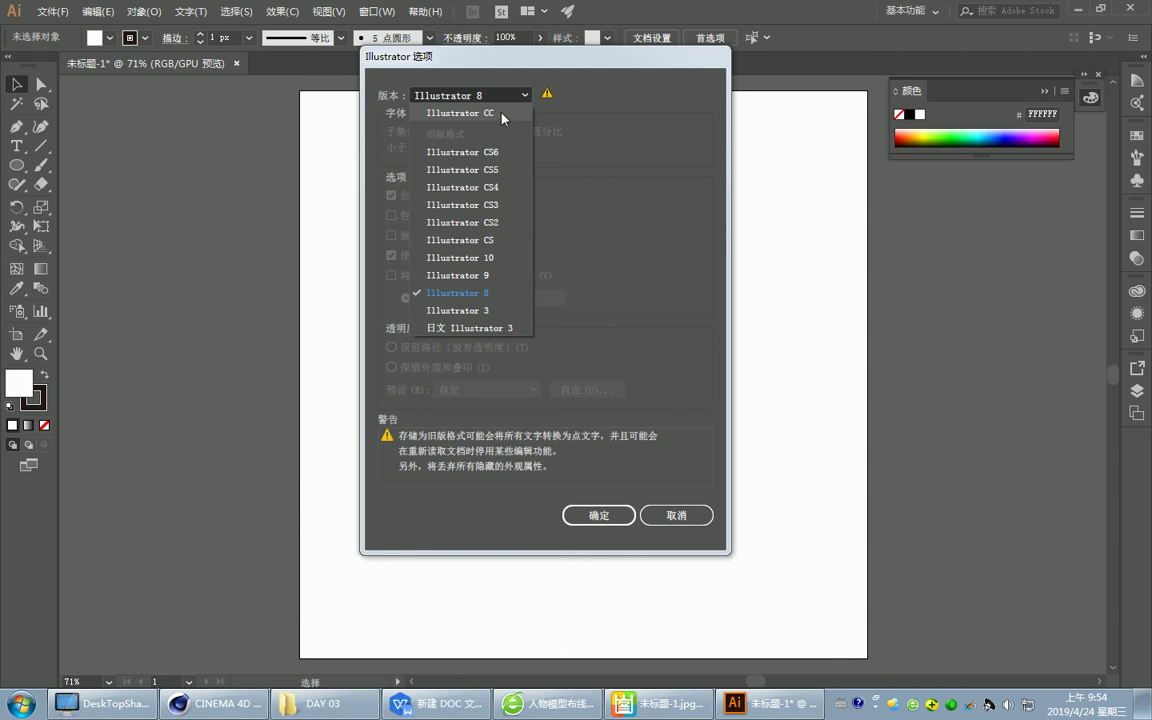
pyautogui.click(458, 293)
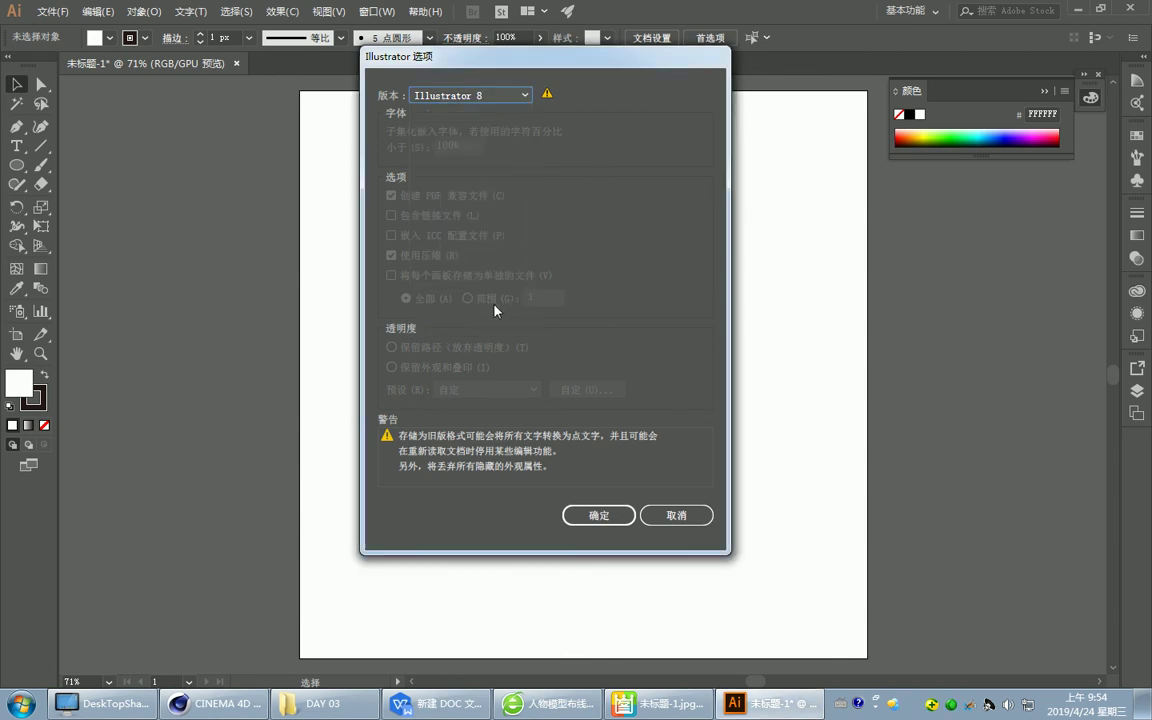
pyautogui.click(614, 514)
pyautogui.click(658, 374)
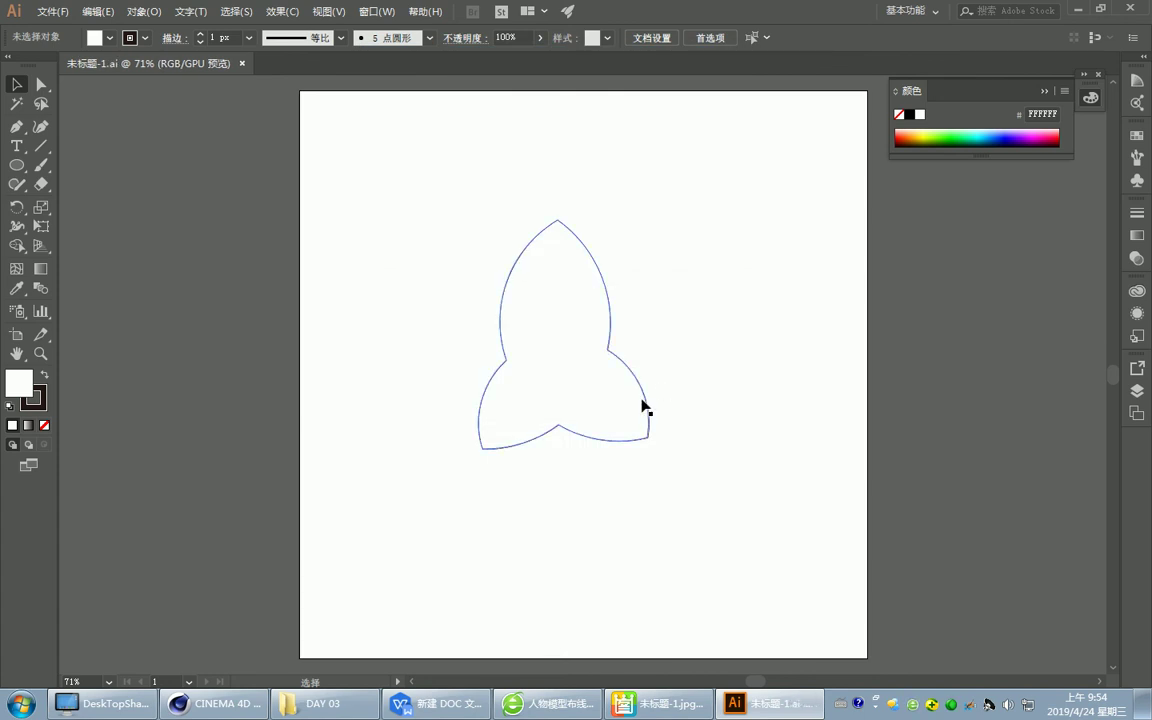
pyautogui.press('super+d')
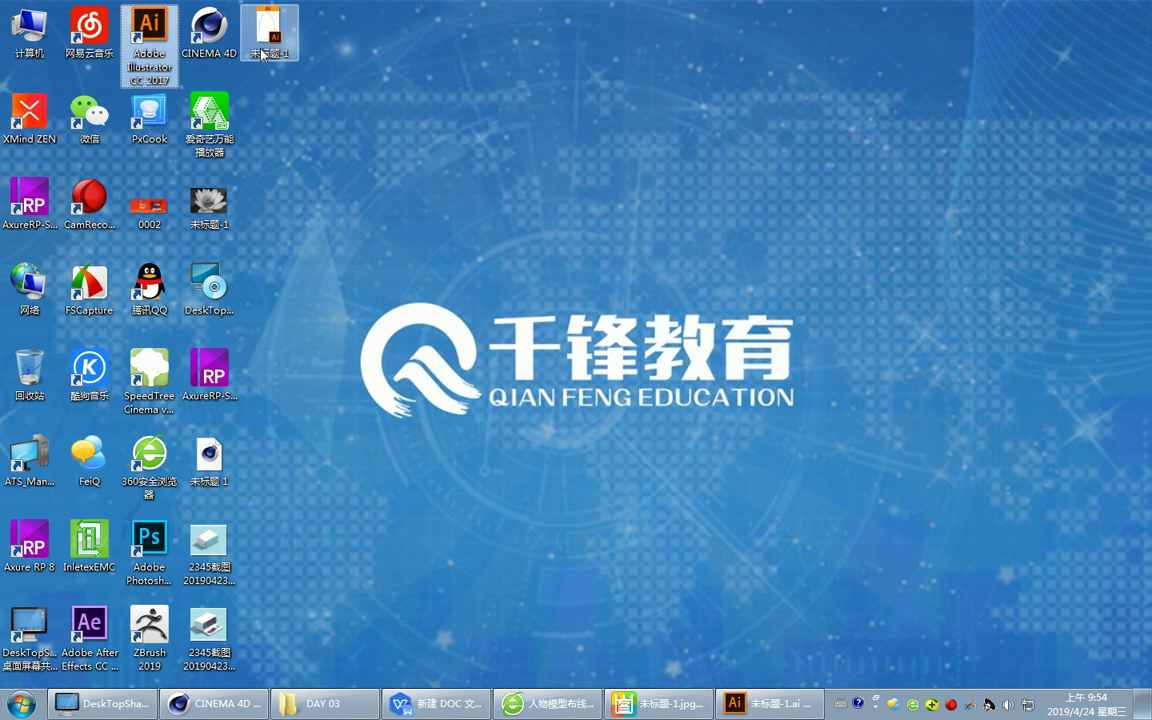
# Import 未标题-1.ai into Cinema 4D with default settings and select the petal spline.
pyautogui.moveTo(262, 54)
pyautogui.mouseDown()
pyautogui.moveTo(536, 553)
pyautogui.moveTo(205, 700)
pyautogui.moveTo(290, 490)
pyautogui.mouseUp()
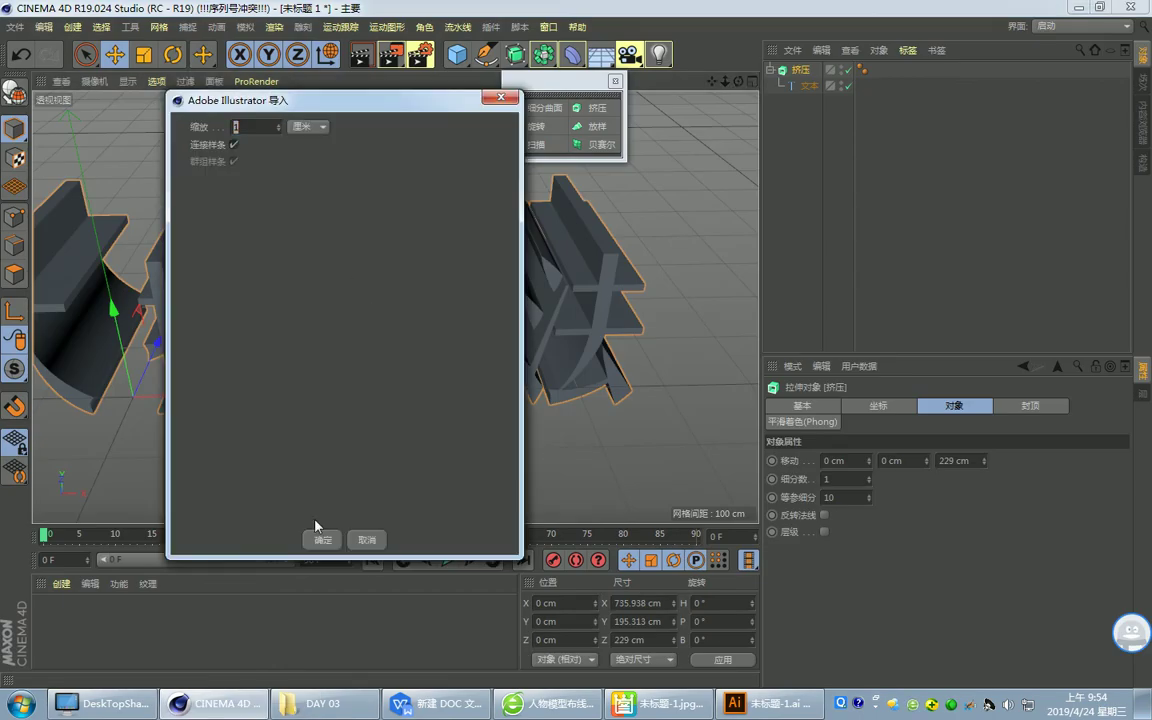
pyautogui.click(320, 537)
pyautogui.scroll(-3, 431, 313)
pyautogui.scroll(-2, 386, 381)
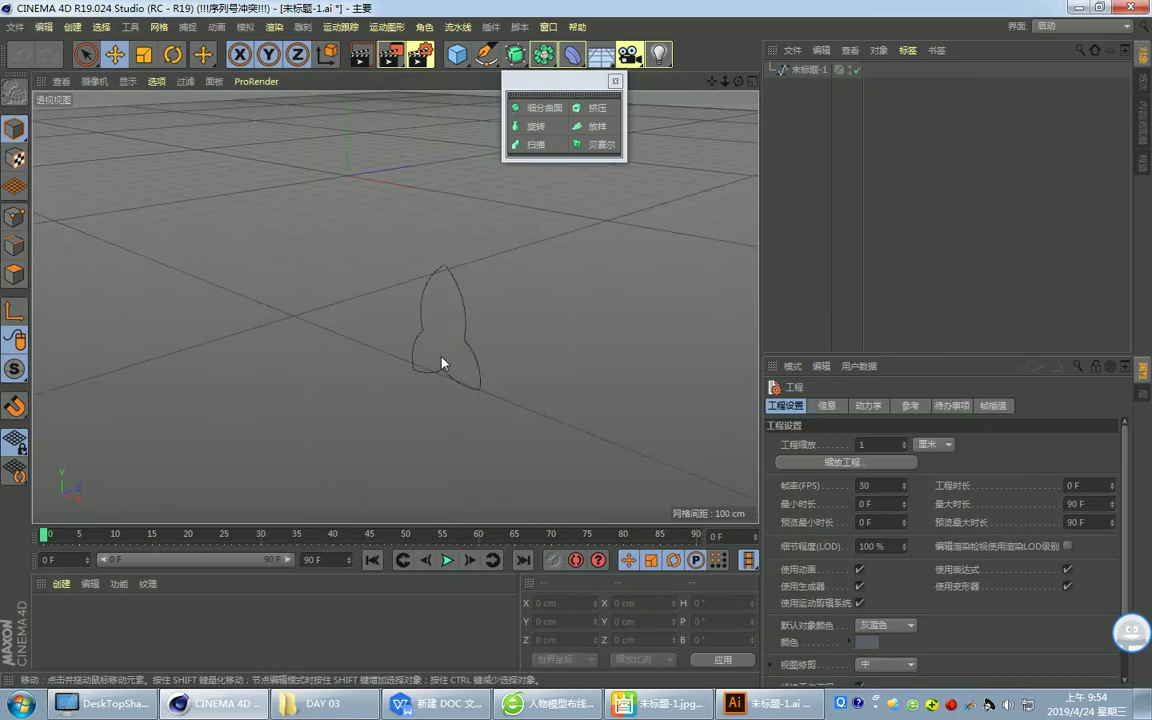
pyautogui.scroll(1, 445, 363)
pyautogui.moveTo(547, 318)
pyautogui.keyDown('alt'); pyautogui.mouseDown()
pyautogui.moveTo(499, 303)
pyautogui.moveTo(519, 362)
pyautogui.mouseUp(); pyautogui.keyUp('alt')
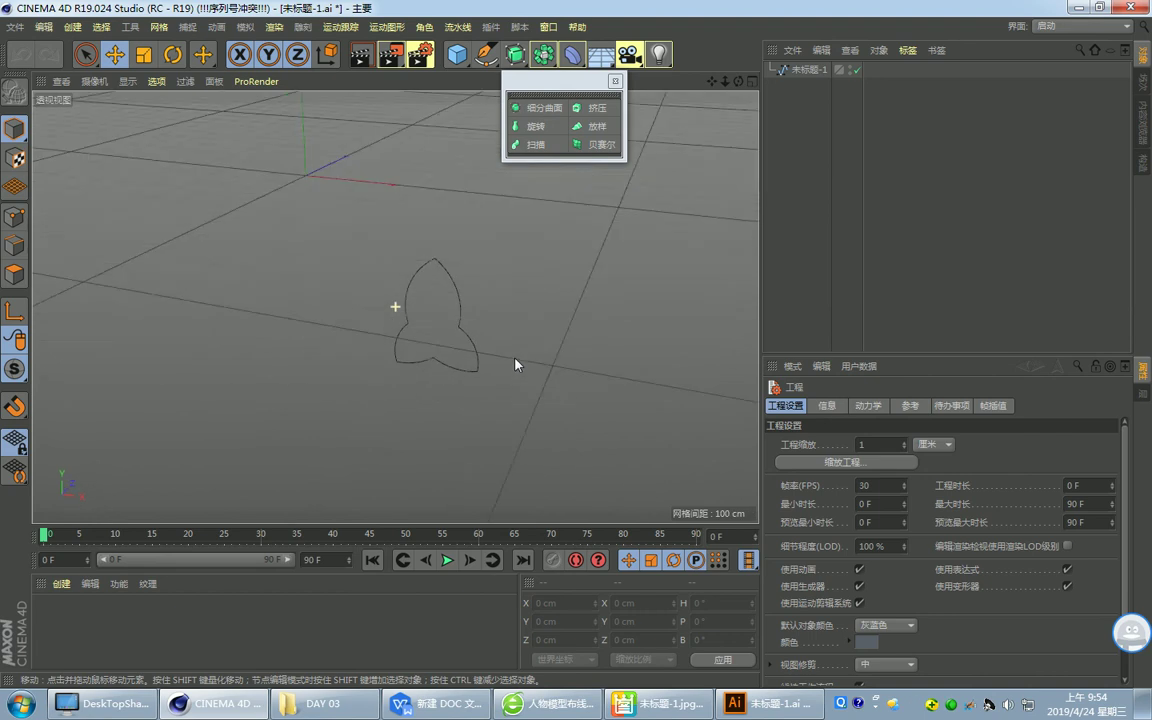
pyautogui.click(476, 342)
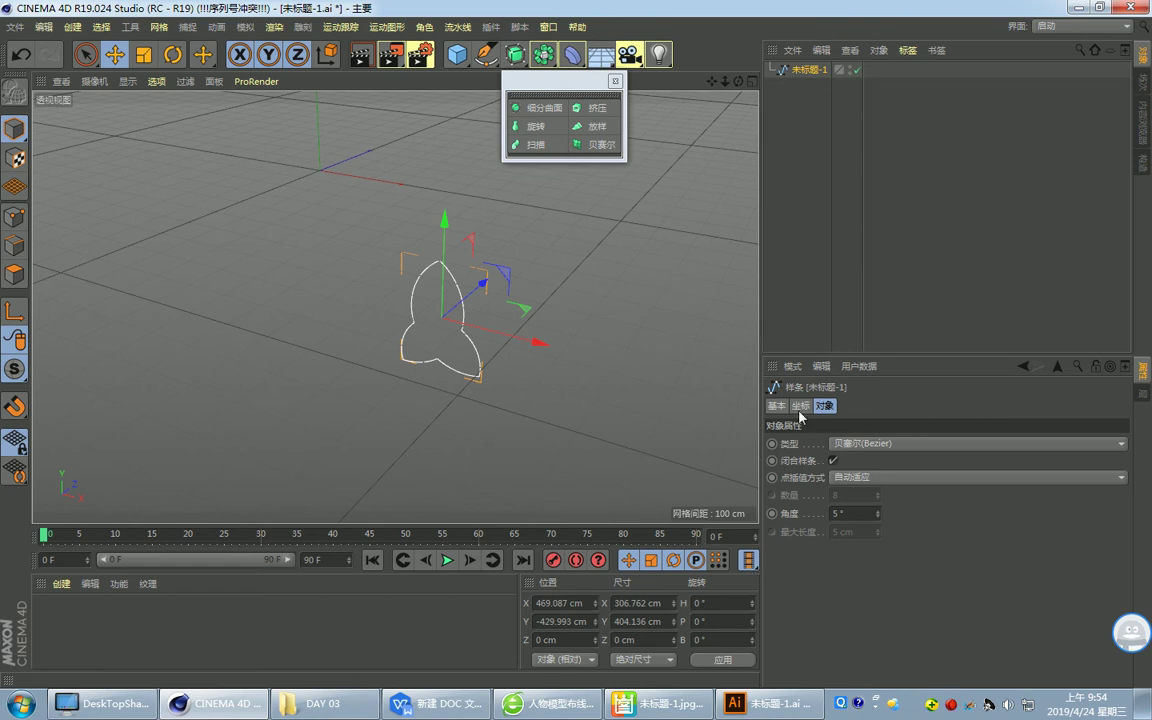
# Reset the petal spline's X and Y positions to 0 cm and frame it in view.
pyautogui.click(800, 406)
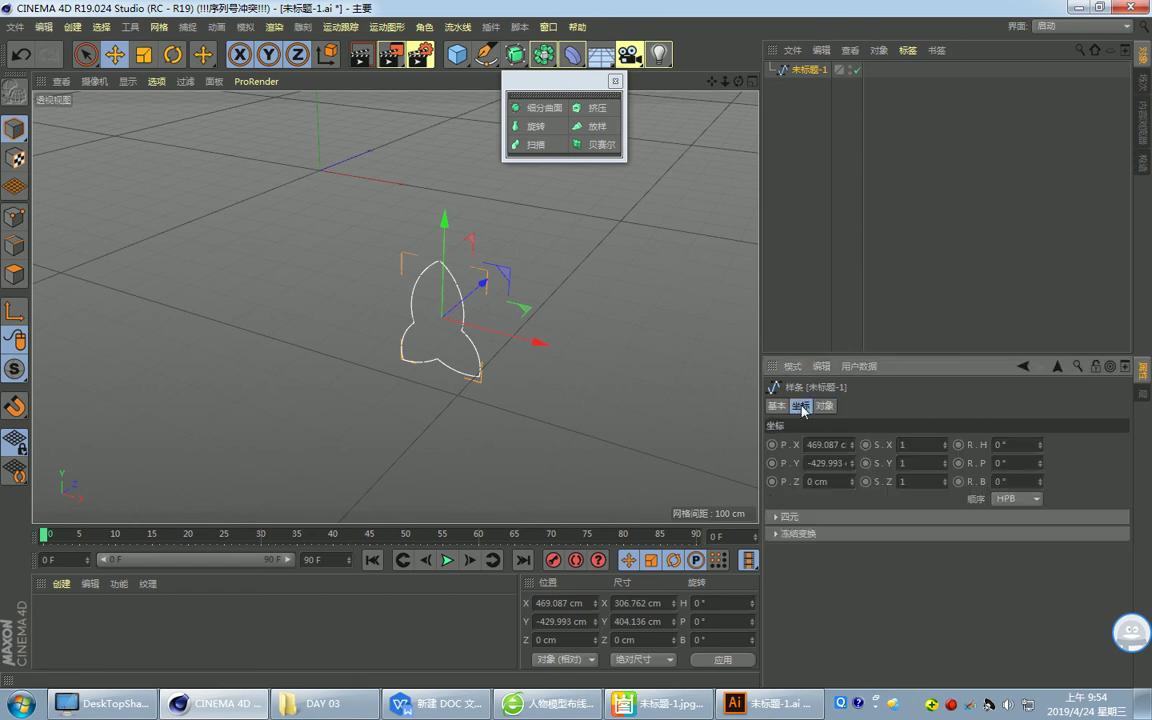
pyautogui.rightClick(851, 444)
pyautogui.rightClick(850, 463)
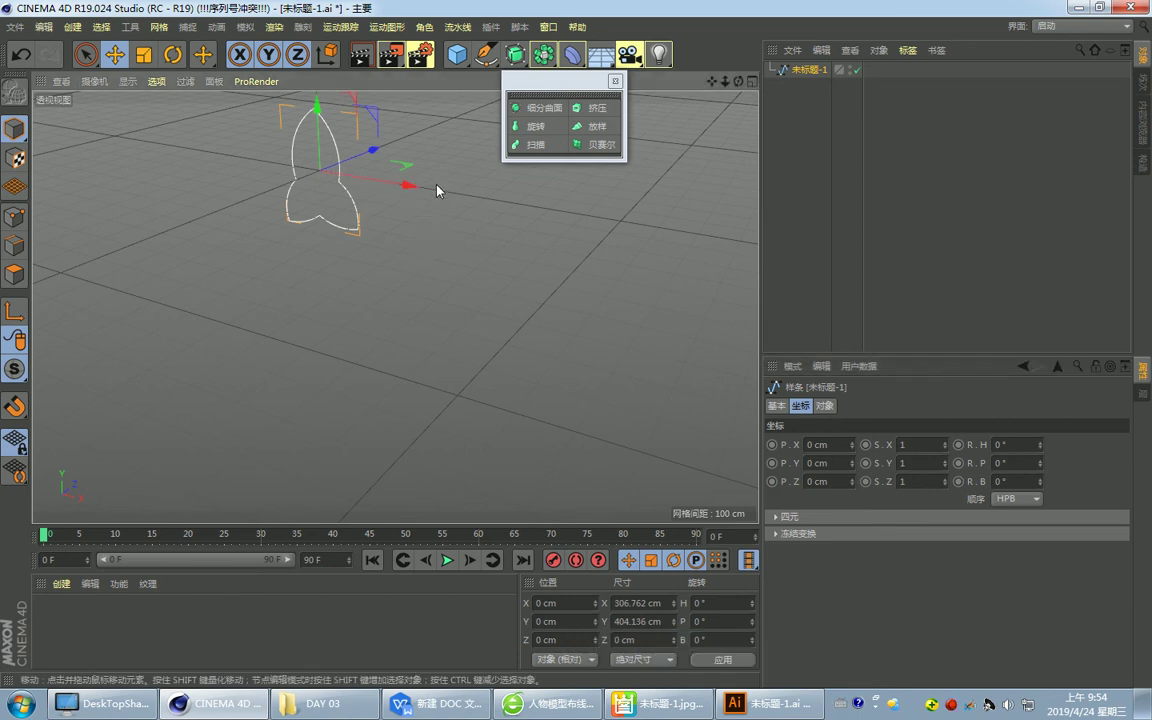
pyautogui.press('h')
pyautogui.keyDown('alt'); pyautogui.moveTo(435, 222); pyautogui.dragTo(530, 293); pyautogui.keyUp('alt')
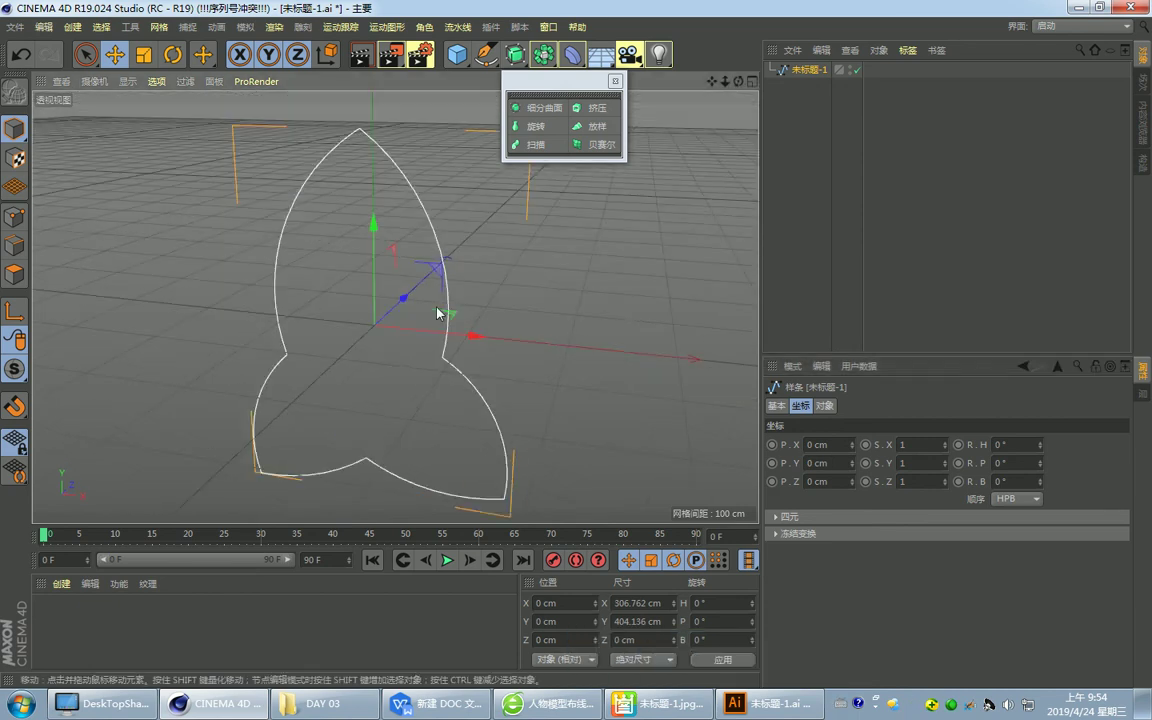
pyautogui.keyDown('alt'); pyautogui.moveTo(437, 313); pyautogui.dragTo(373, 285); pyautogui.keyUp('alt')
# Place the spline under a new Extrude and set the extrusion depth to 232 cm.
pyautogui.click(590, 107)
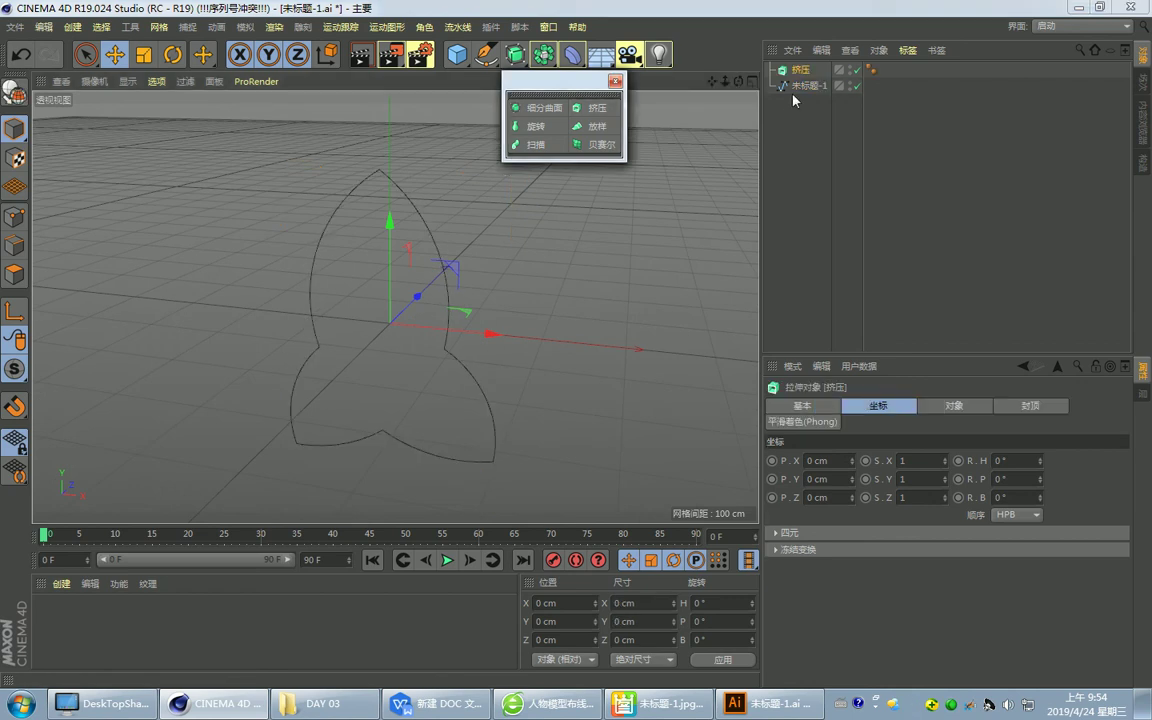
pyautogui.moveTo(805, 86); pyautogui.dragTo(800, 70)
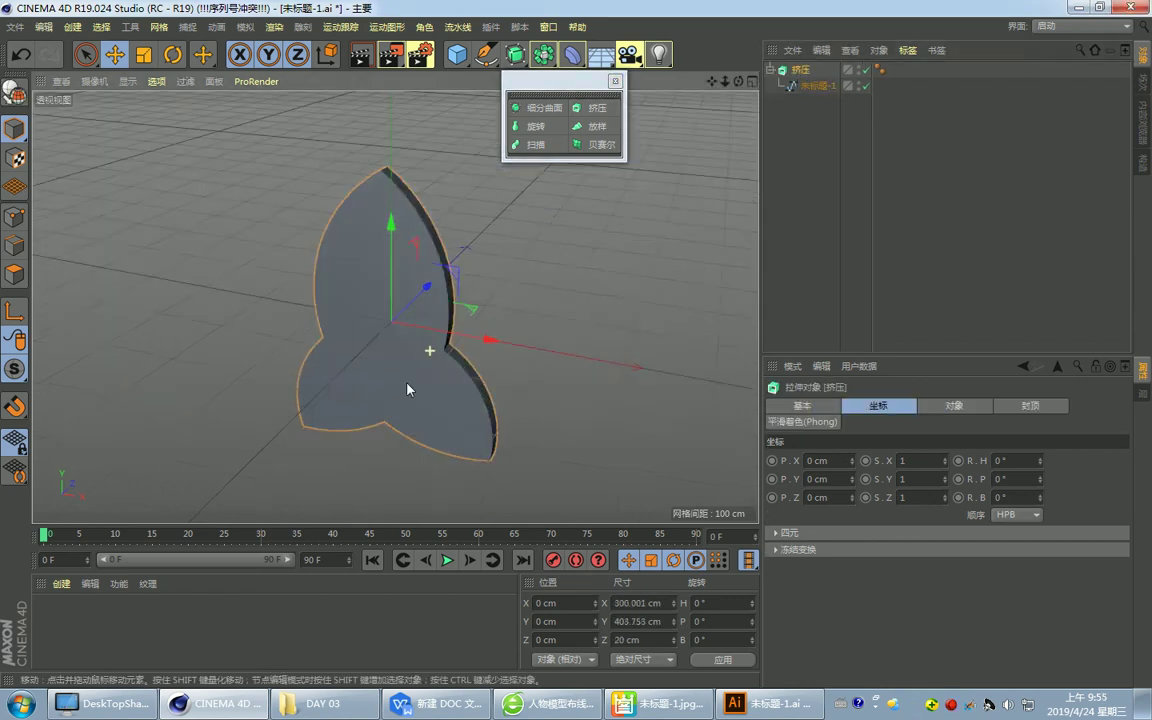
pyautogui.keyDown('alt'); pyautogui.moveTo(407, 389); pyautogui.dragTo(440, 375); pyautogui.keyUp('alt')
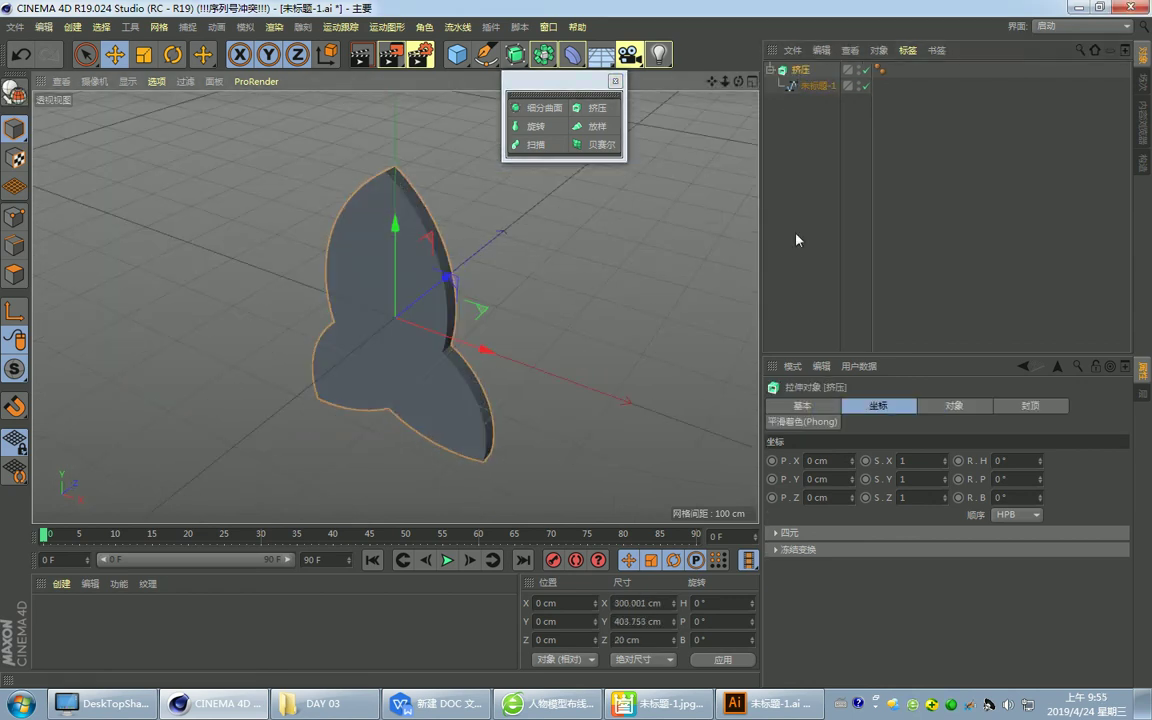
pyautogui.click(954, 406)
pyautogui.moveTo(983, 460); pyautogui.dragTo(530, 289)
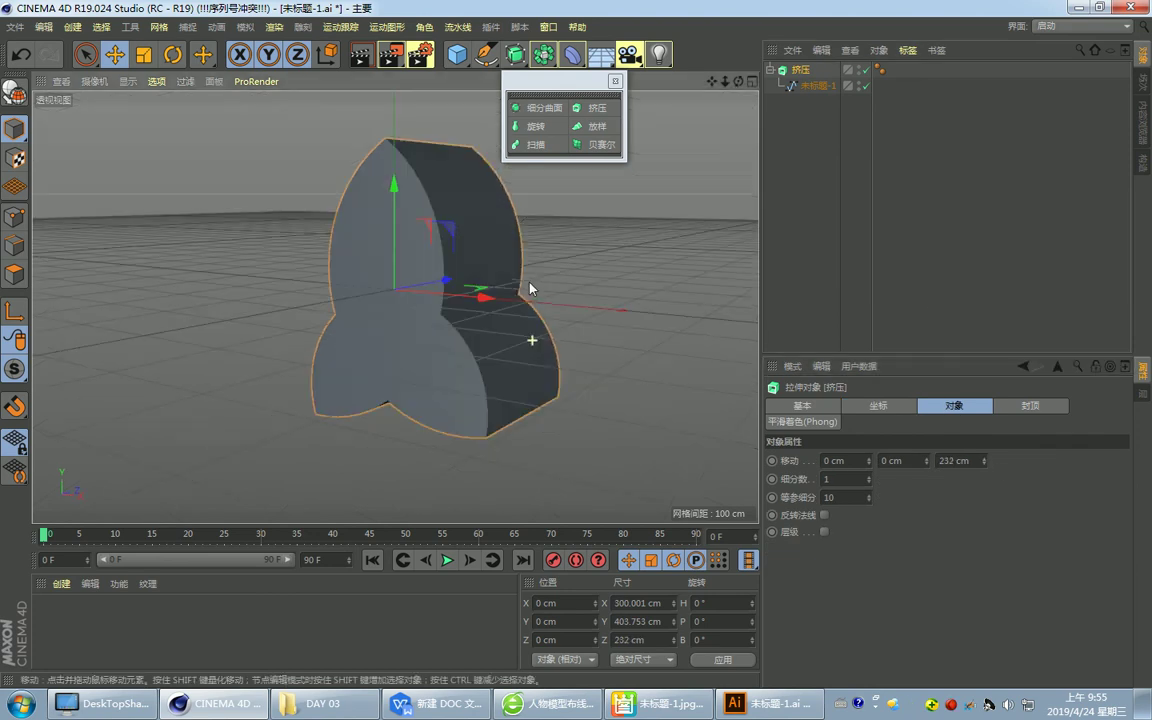
# Raise the extruded petal along Y and orbit so it faces the camera.
pyautogui.moveTo(396, 250)
pyautogui.mouseDown()
pyautogui.moveTo(295, 257)
pyautogui.moveTo(385, 283)
pyautogui.mouseUp()
pyautogui.click(403, 190)
pyautogui.moveTo(403, 190)
pyautogui.keyDown('alt'); pyautogui.mouseDown()
pyautogui.moveTo(373, 244)
pyautogui.moveTo(417, 261)
pyautogui.mouseUp(); pyautogui.keyUp('alt')
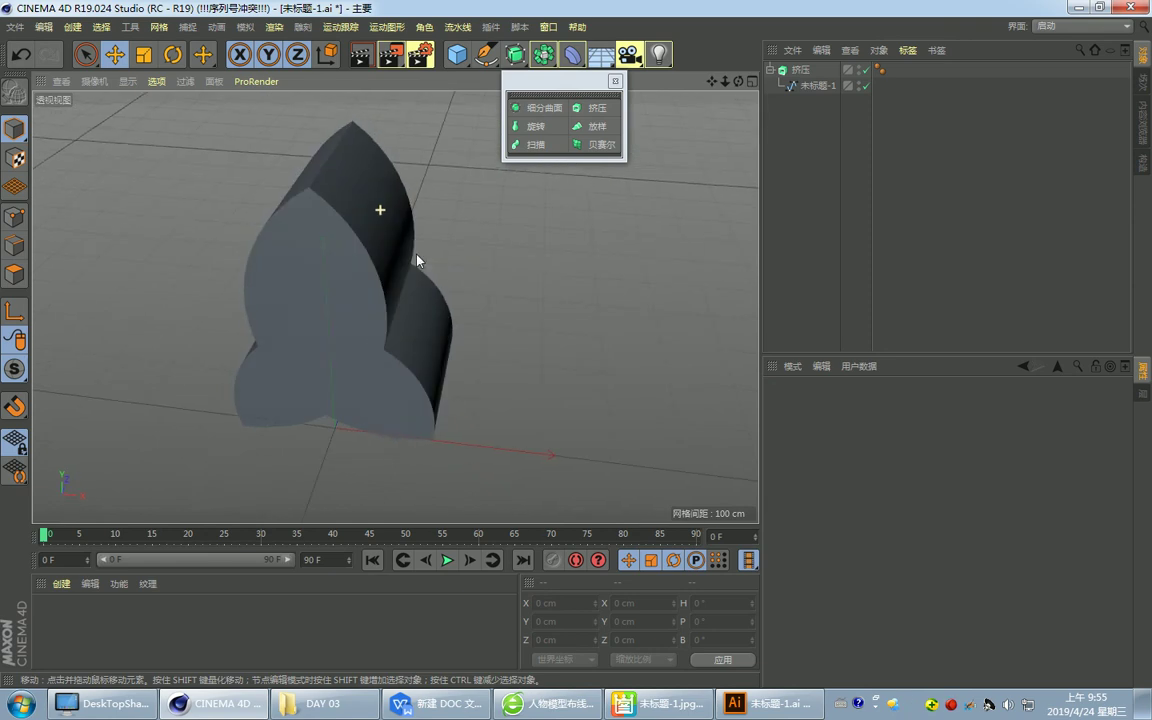
pyautogui.click(393, 252)
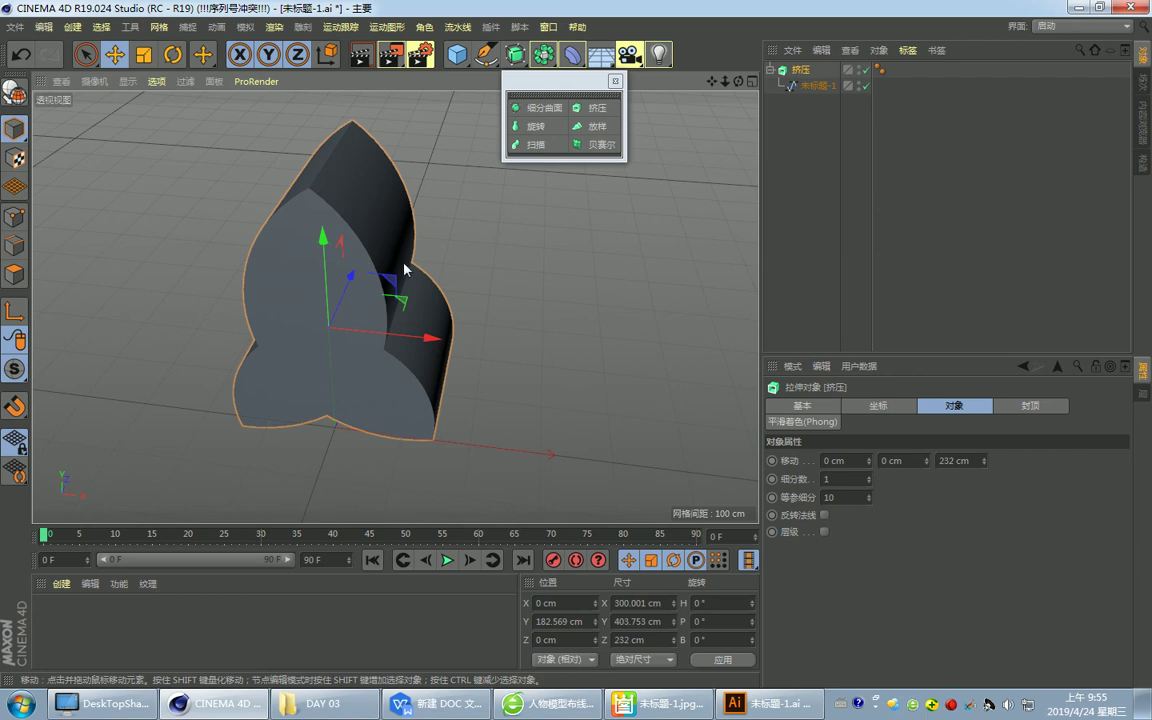
pyautogui.moveTo(388, 310)
pyautogui.keyDown('alt'); pyautogui.mouseDown()
pyautogui.moveTo(378, 352)
pyautogui.moveTo(375, 231)
pyautogui.mouseUp(); pyautogui.keyUp('alt')
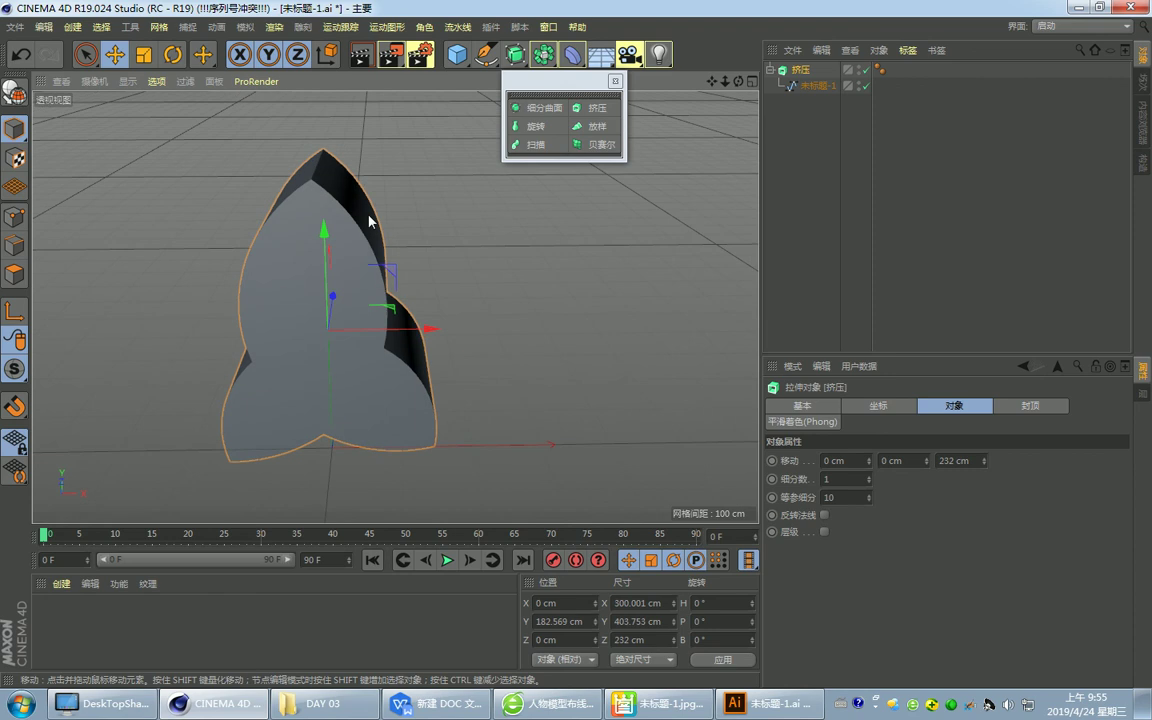